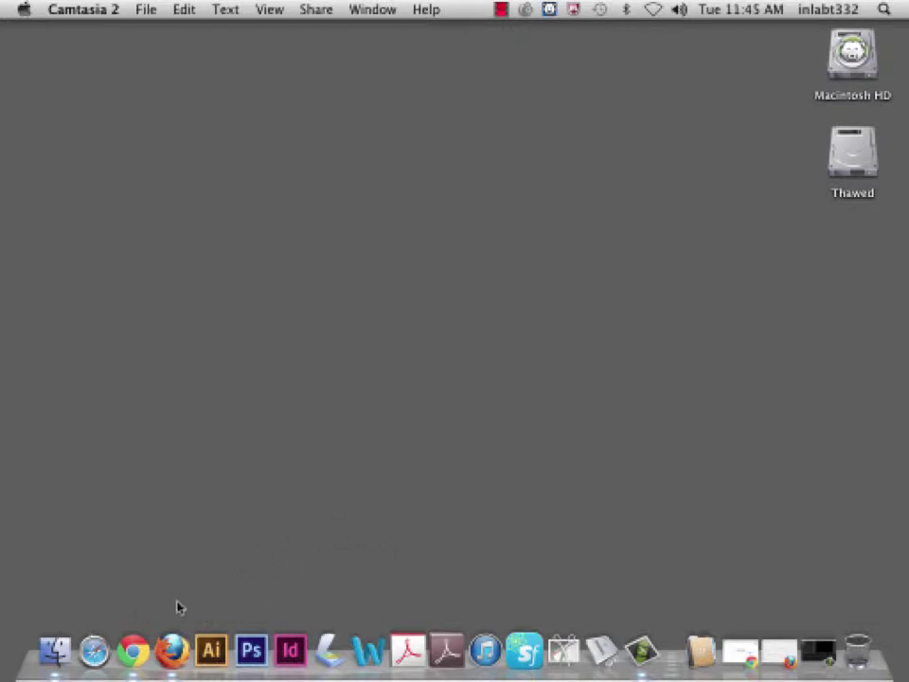
# Bring up the Chrome and Firefox windows, and minimize Firefox so that Google Images in Chrome is in front
pyautogui.click(135, 662)
pyautogui.click(176, 650)
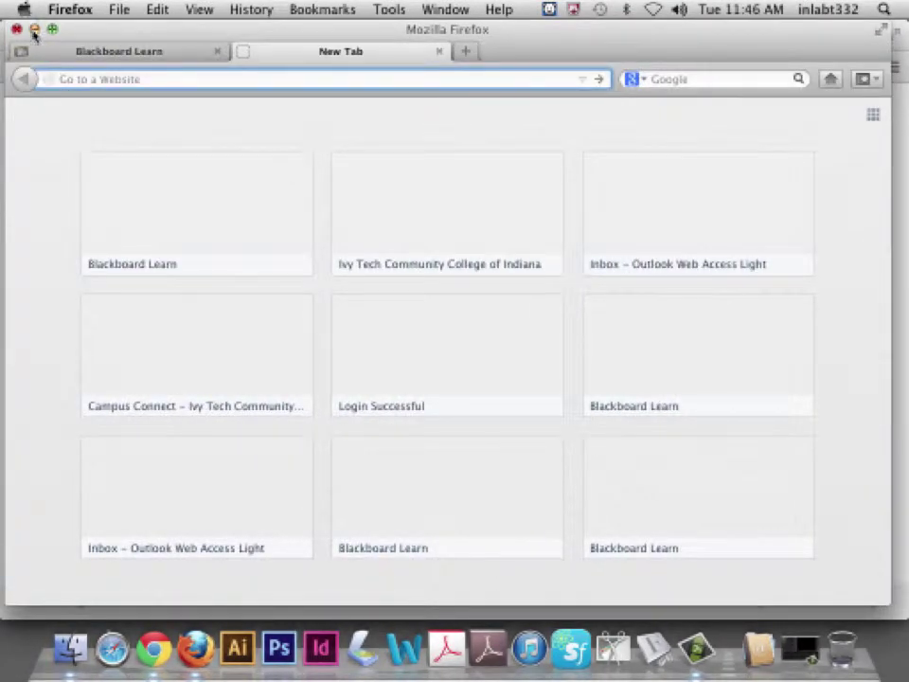
pyautogui.click(720, 75)
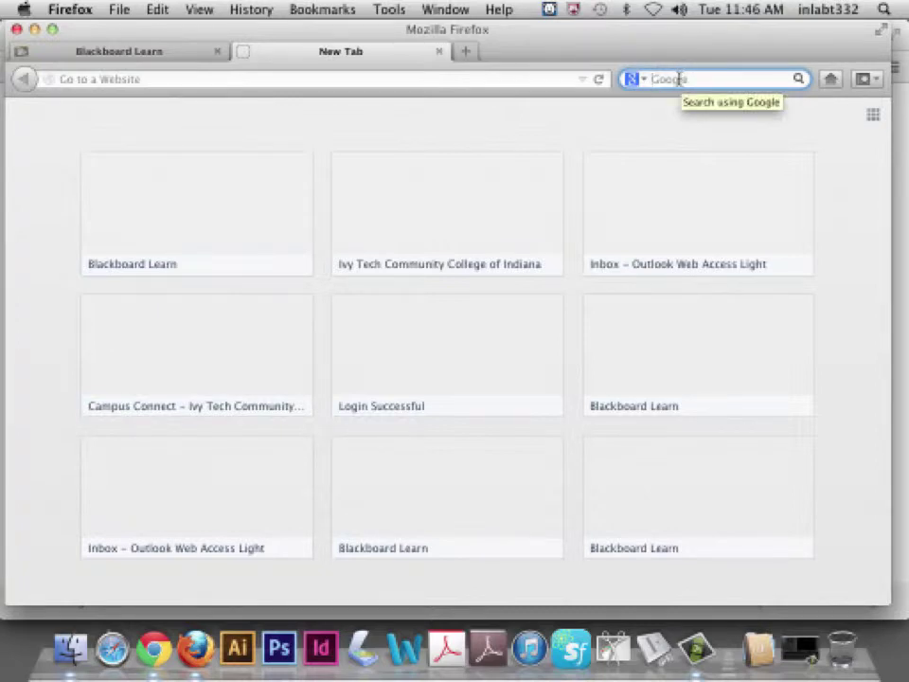
pyautogui.click(34, 29)
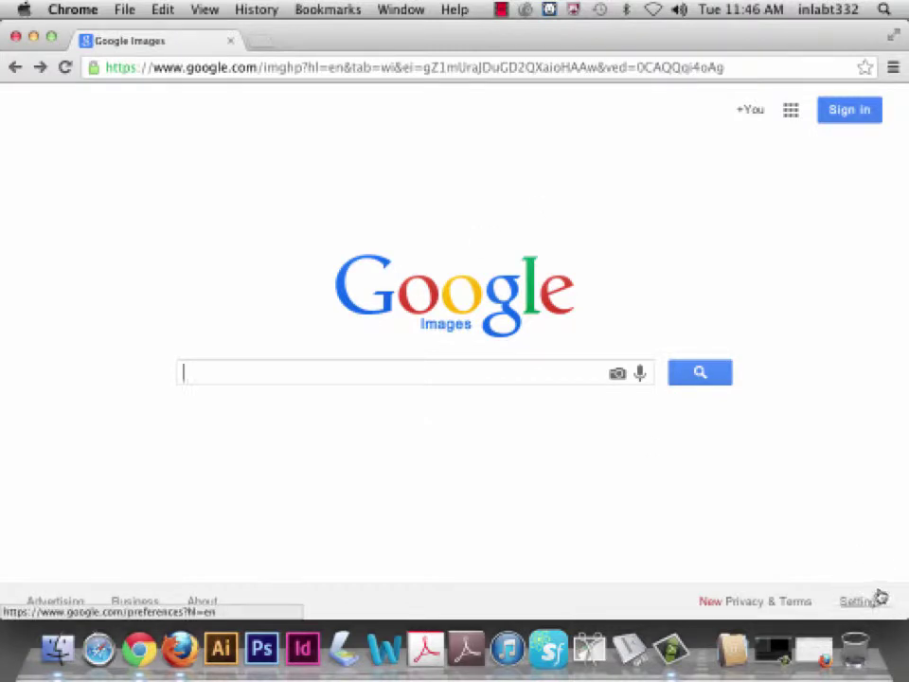
# Switch to Firefox, search Google for "jump" and open the options on the results page
pyautogui.click(812, 648)
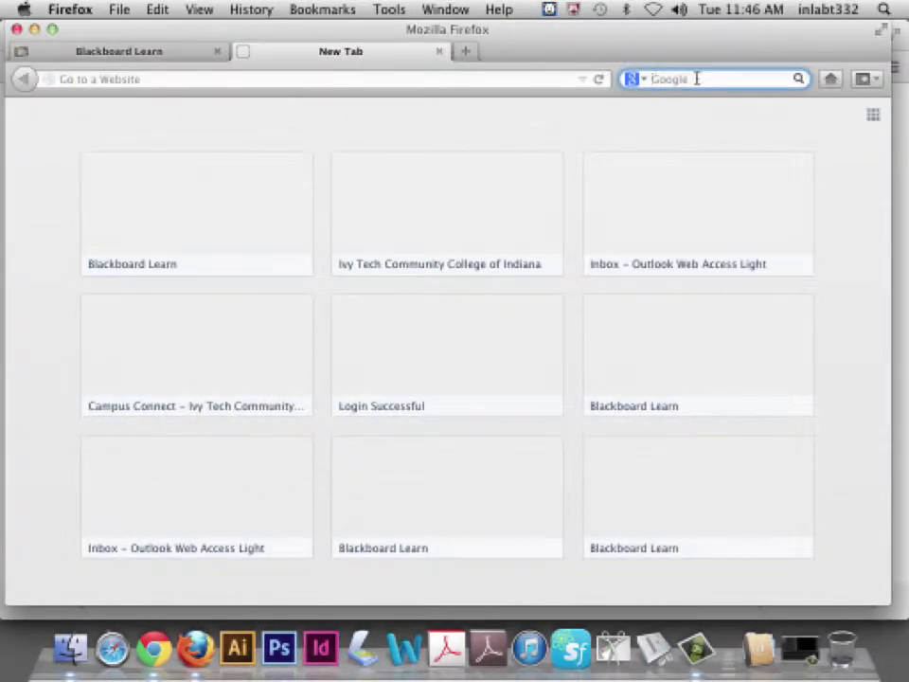
pyautogui.write('jump')
pyautogui.press('Return')
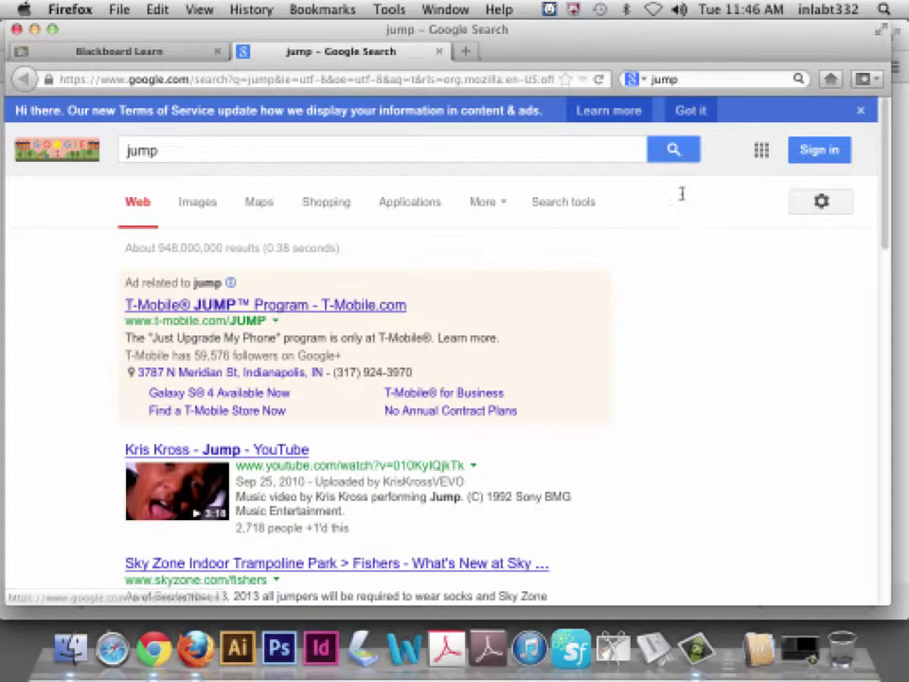
pyautogui.click(820, 202)
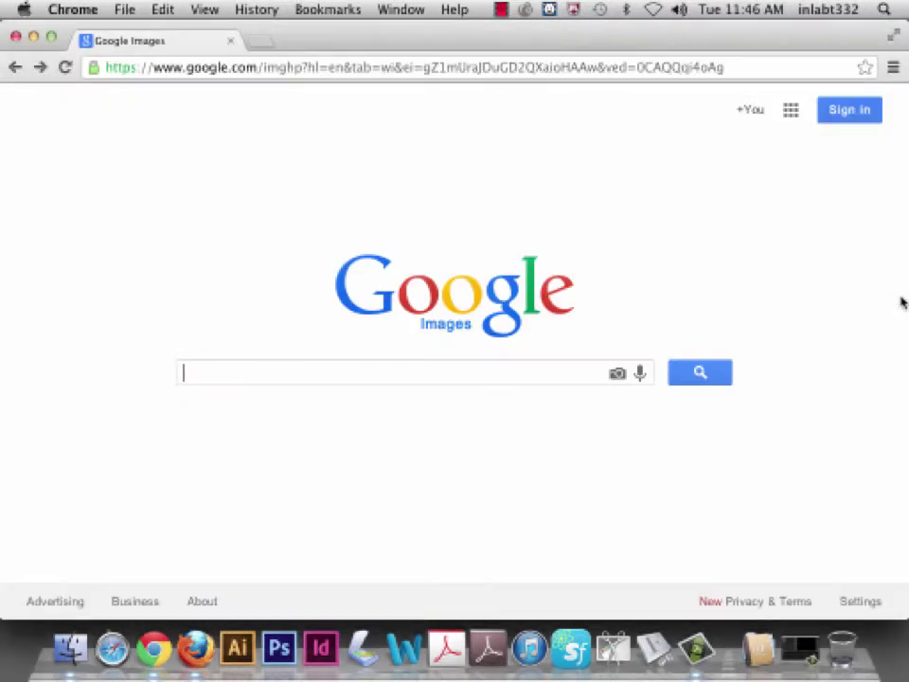
# Open Google's Advanced Search in Chrome and enter "jump, hop, bunny, trampoline, legs, hop scotch" as all the words to find
pyautogui.click(862, 602)
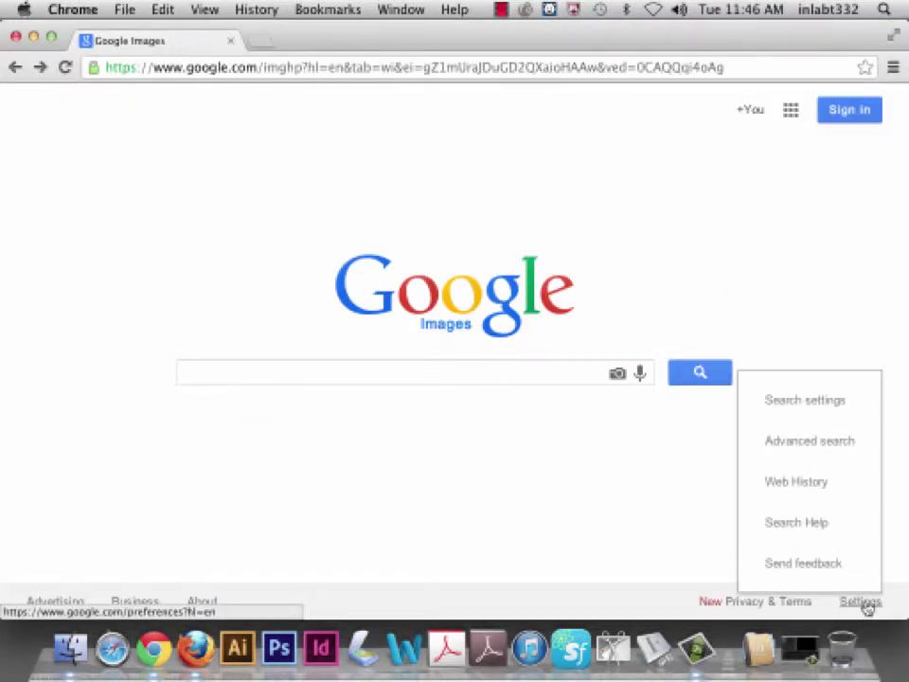
pyautogui.click(821, 444)
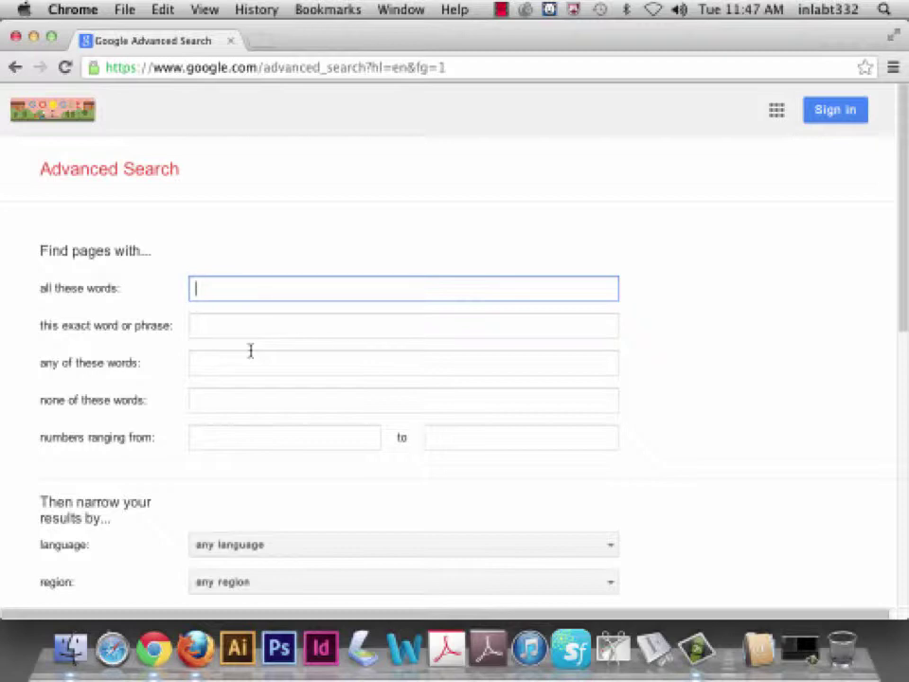
pyautogui.write('jump, hop, bunny')
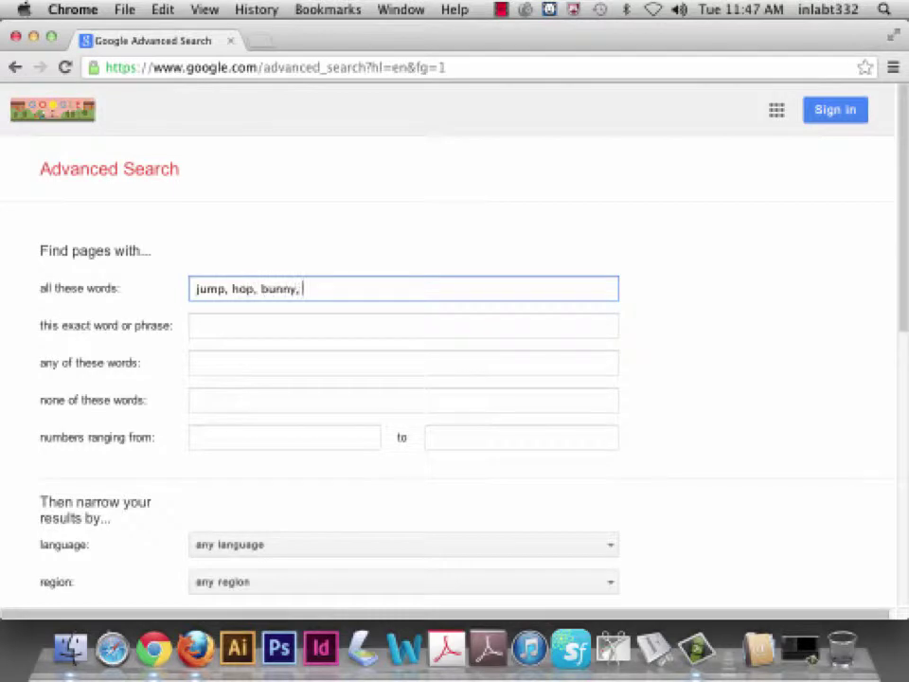
pyautogui.write(', trampolene, legs')
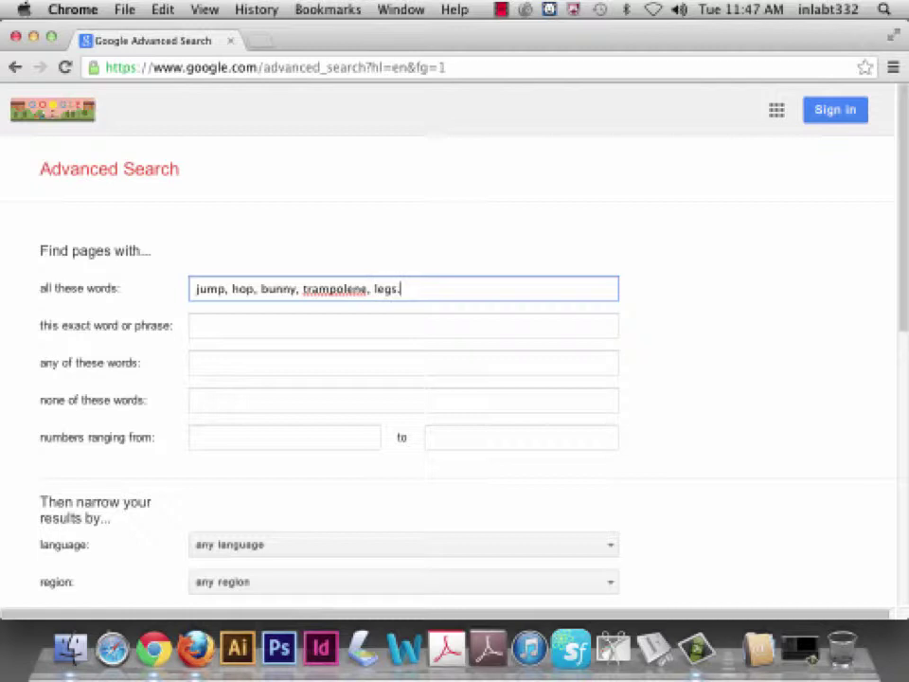
pyautogui.rightClick(337, 288)
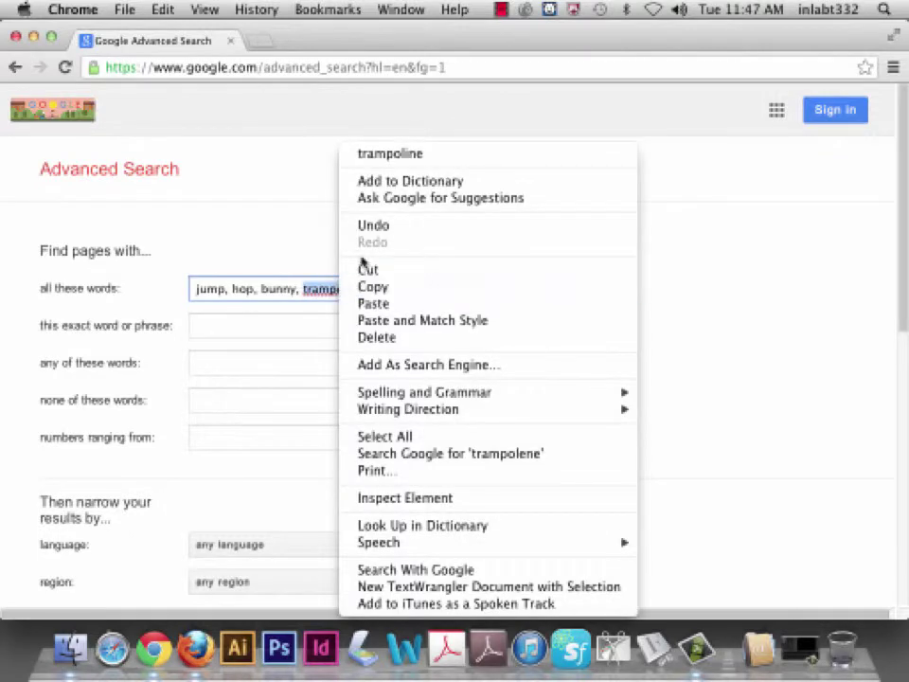
pyautogui.click(391, 153)
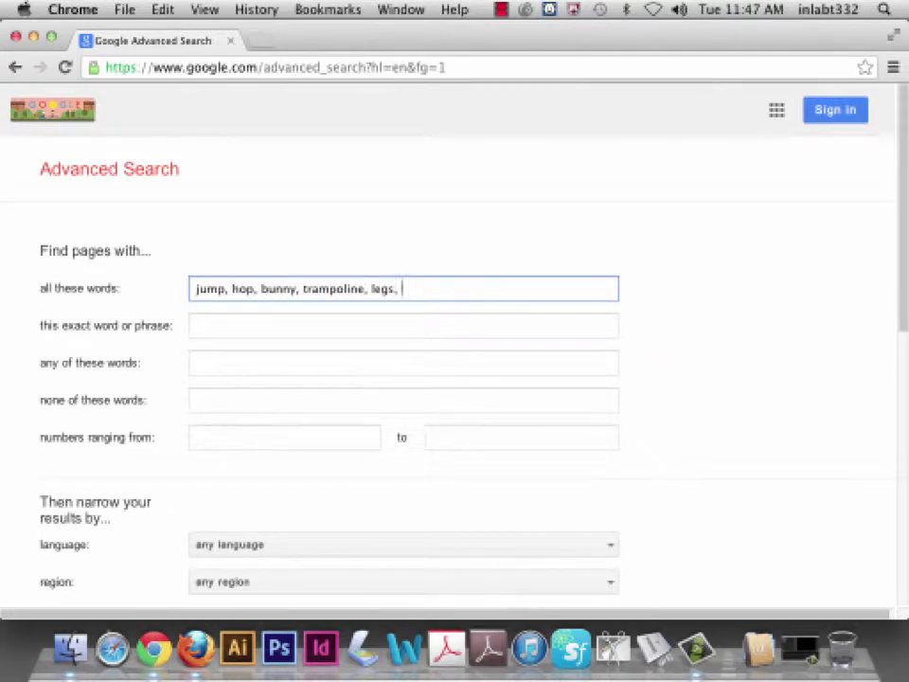
pyautogui.write('hop scotch')
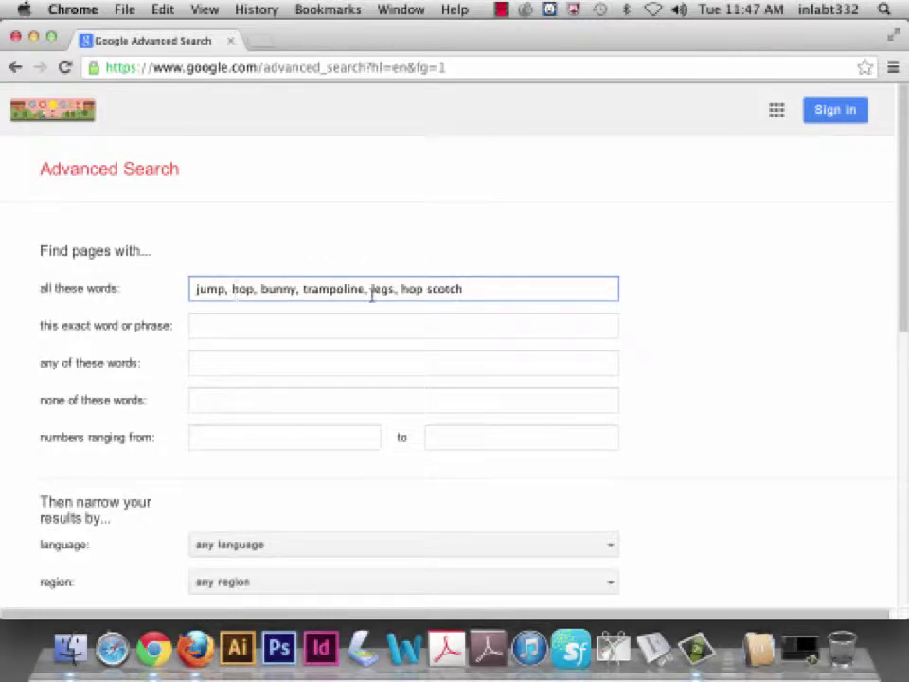
# Examine the filters for narrowing the results on the Advanced Search form, including the available file types
pyautogui.scroll(-3, 384, 309)
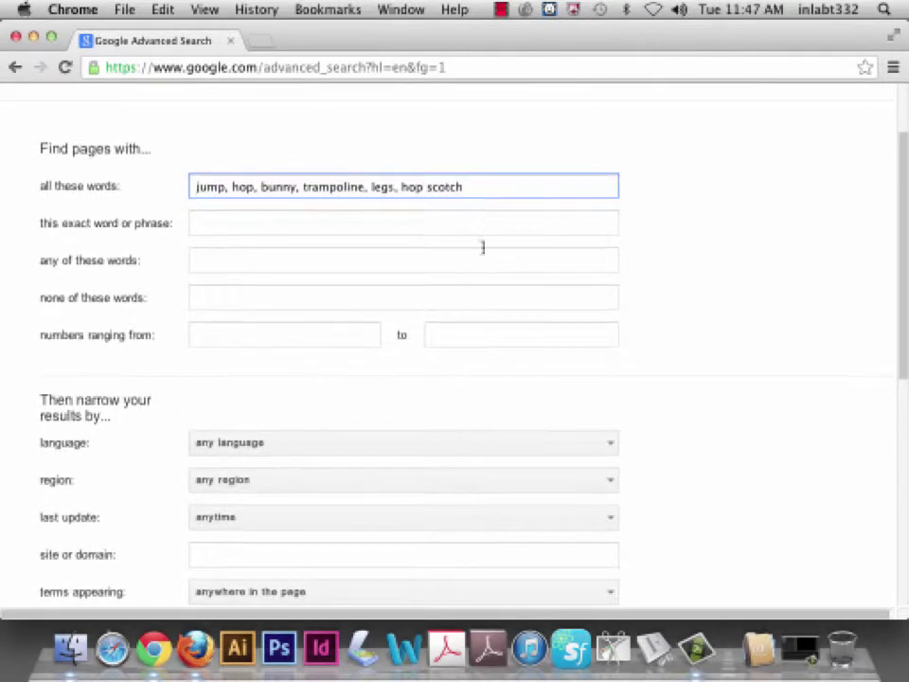
pyautogui.scroll(-3, 392, 286)
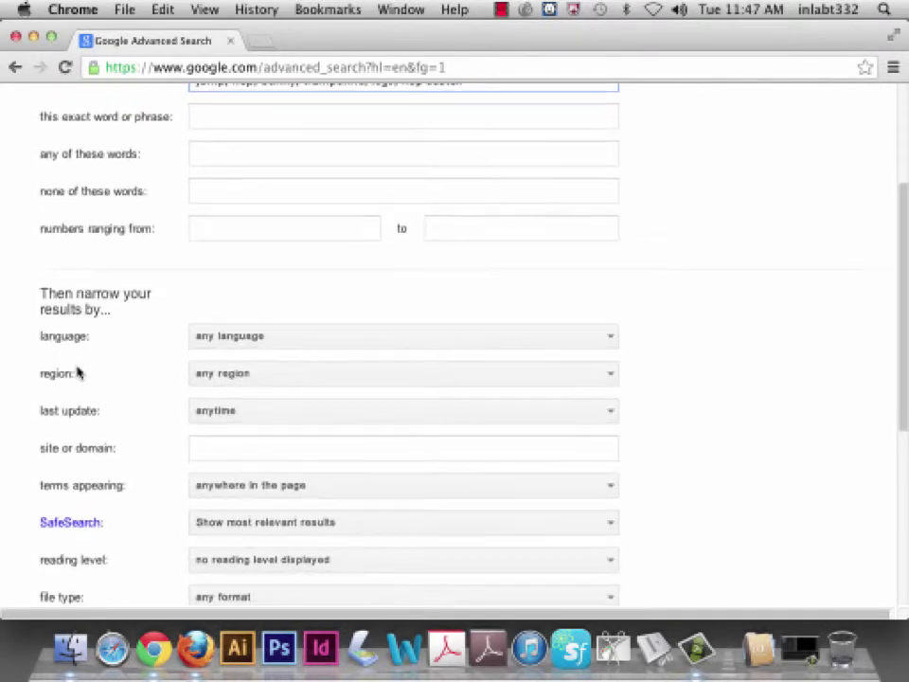
pyautogui.scroll(-2, 93, 359)
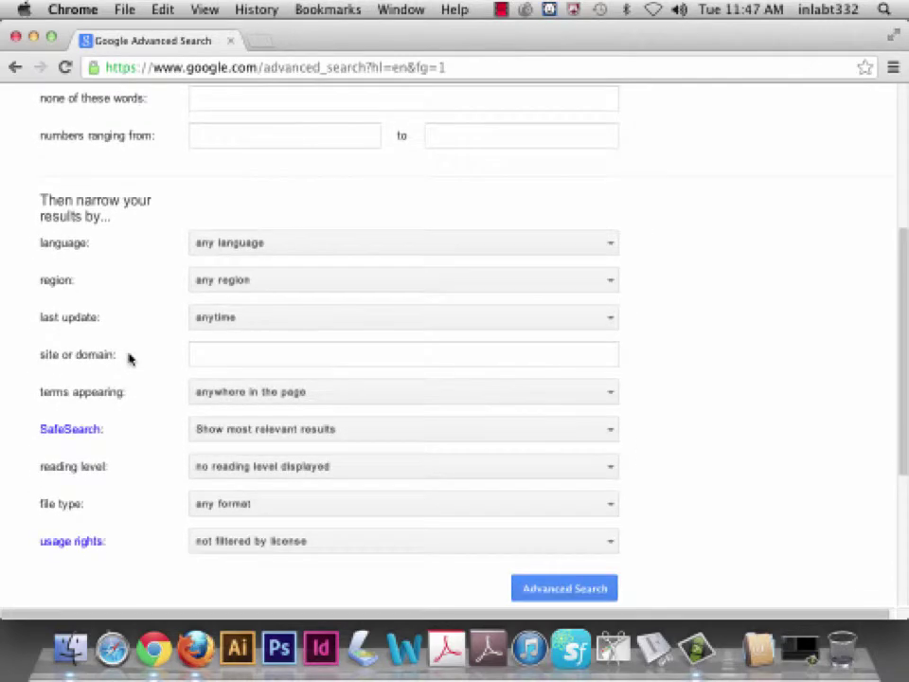
pyautogui.scroll(5, 129, 358)
pyautogui.scroll(-9, 136, 359)
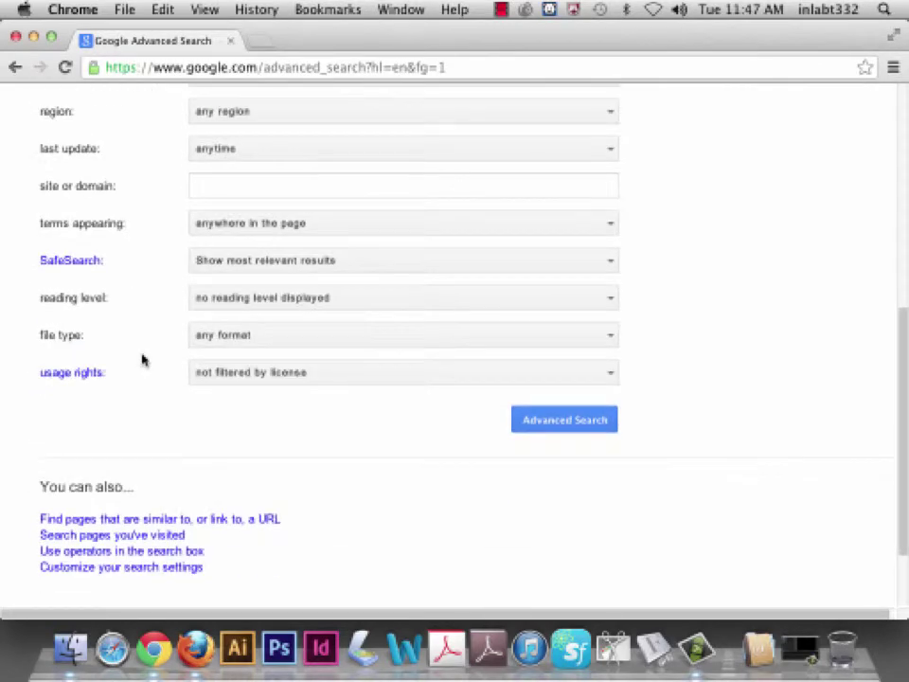
pyautogui.scroll(2, 140, 351)
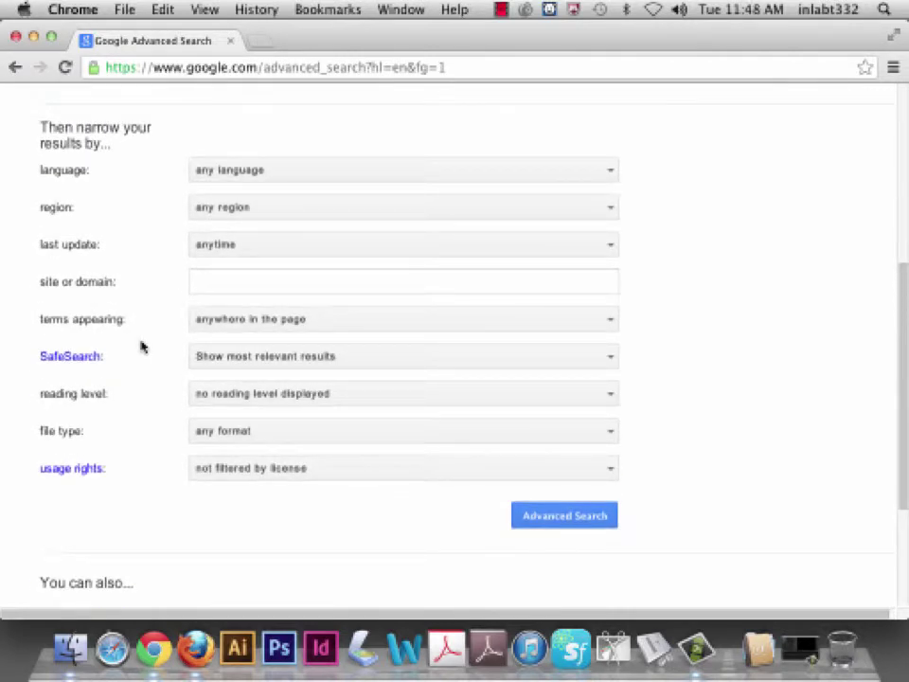
pyautogui.click(233, 435)
pyautogui.click(234, 436)
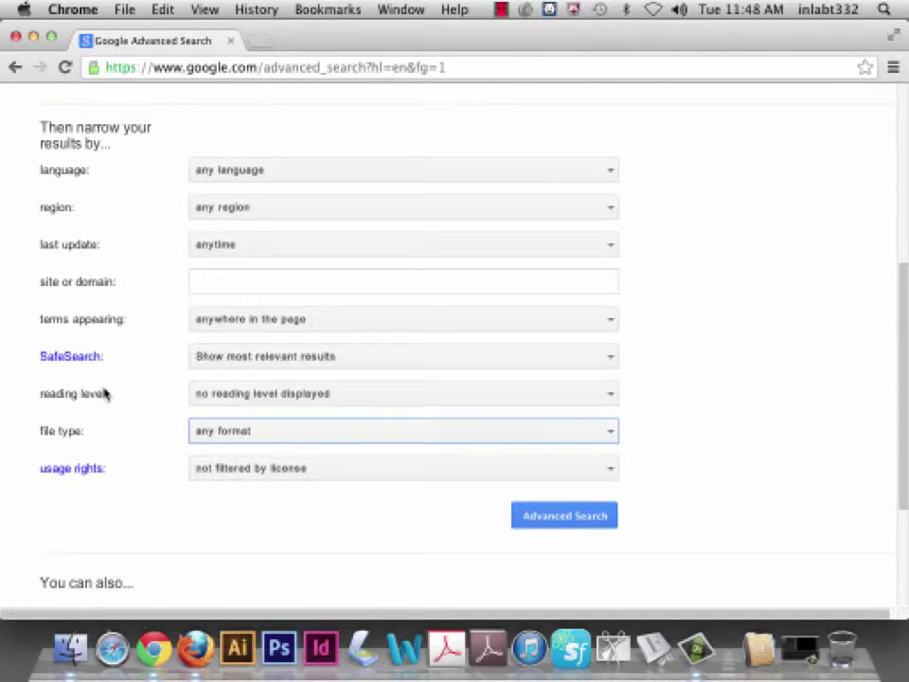
pyautogui.scroll(5, 124, 341)
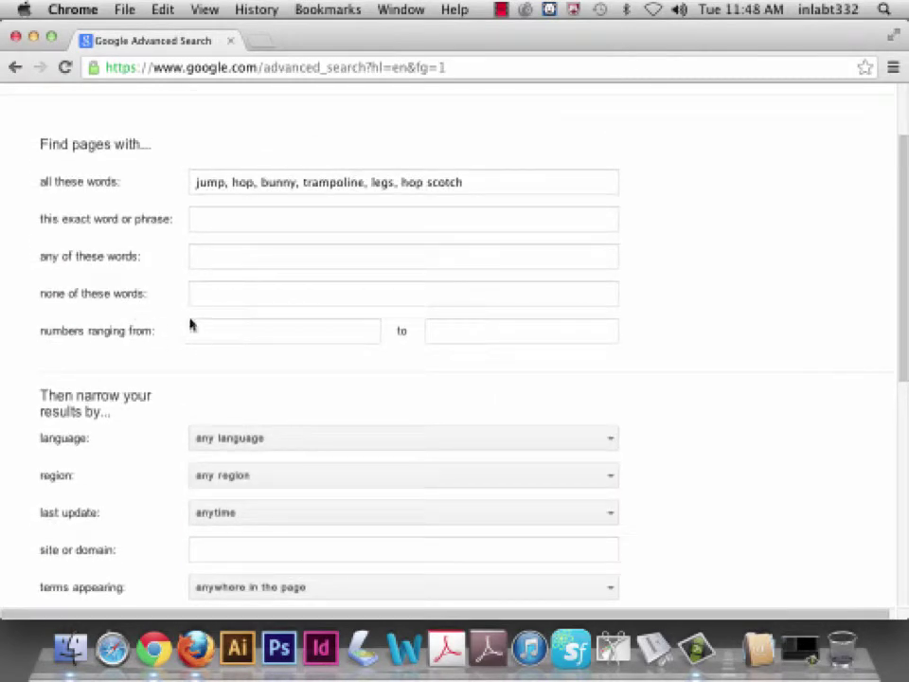
# Review the language, region, last update, terms appearing and SafeSearch choices without changing them
pyautogui.scroll(-5, 153, 304)
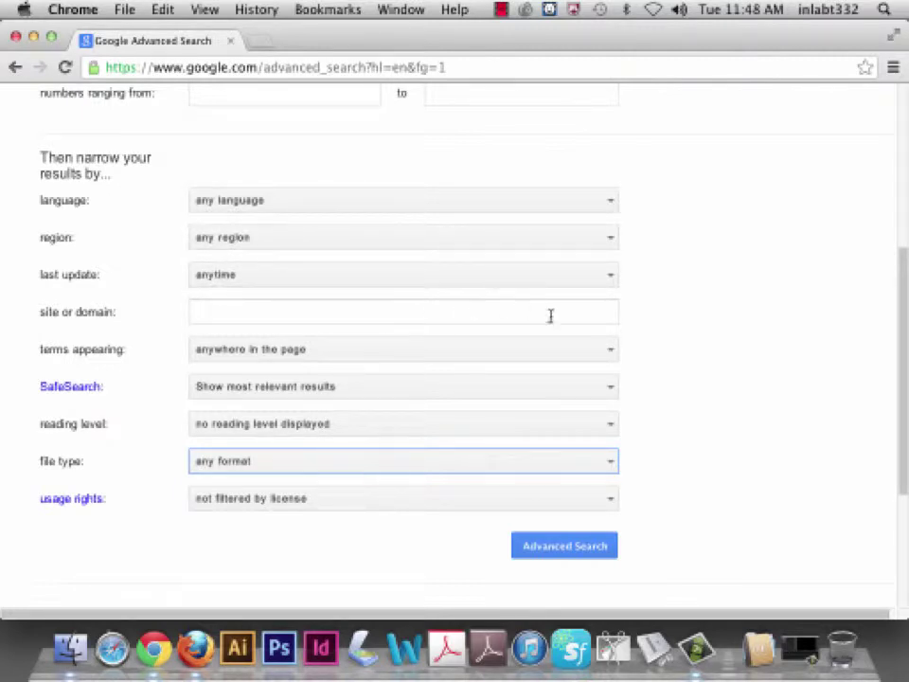
pyautogui.click(244, 201)
pyautogui.click(244, 201)
pyautogui.click(234, 237)
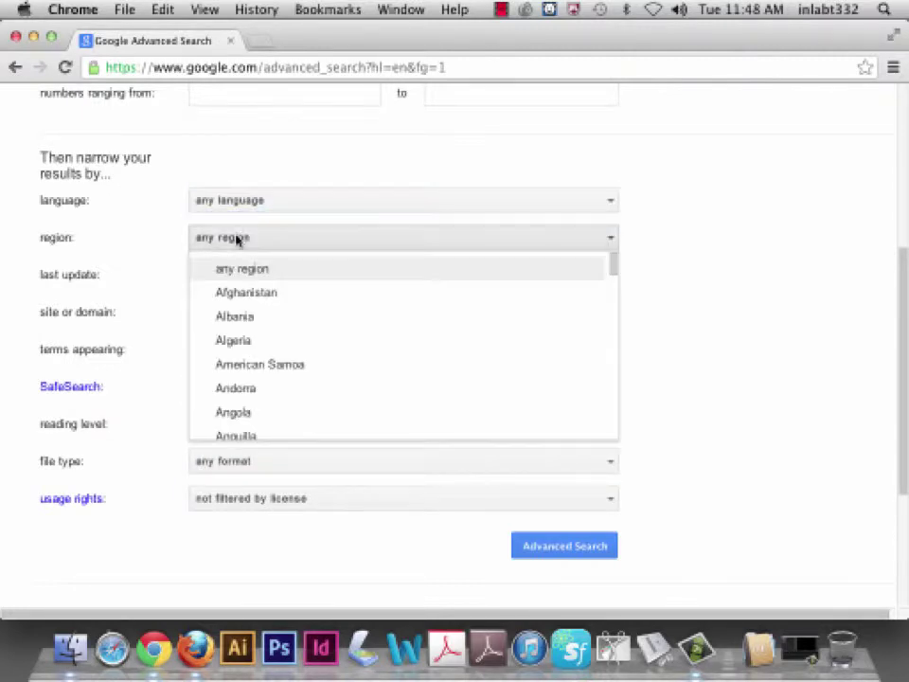
pyautogui.click(235, 236)
pyautogui.click(250, 275)
pyautogui.click(250, 275)
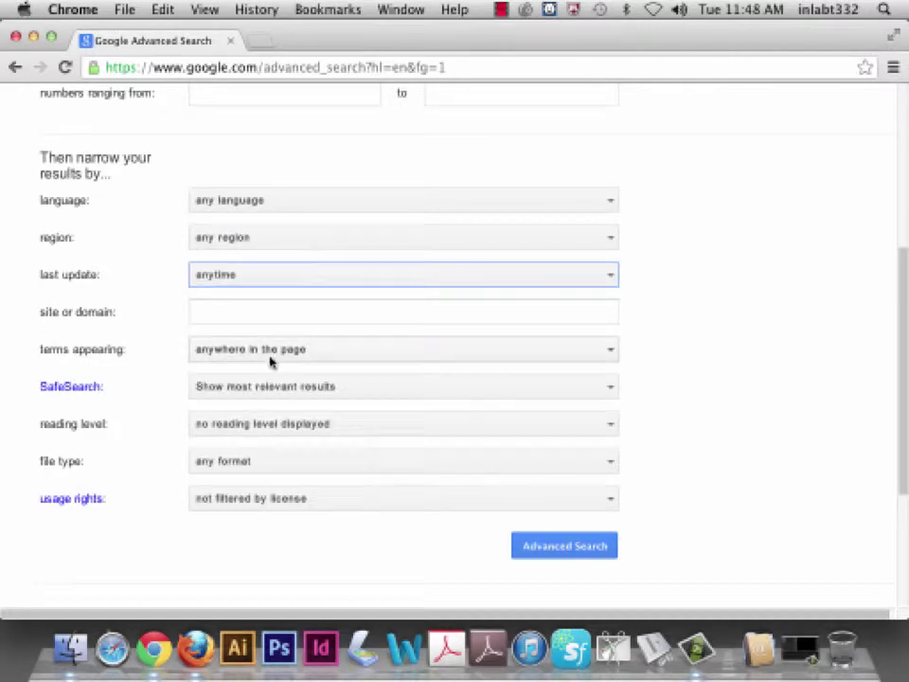
pyautogui.click(267, 352)
pyautogui.click(284, 380)
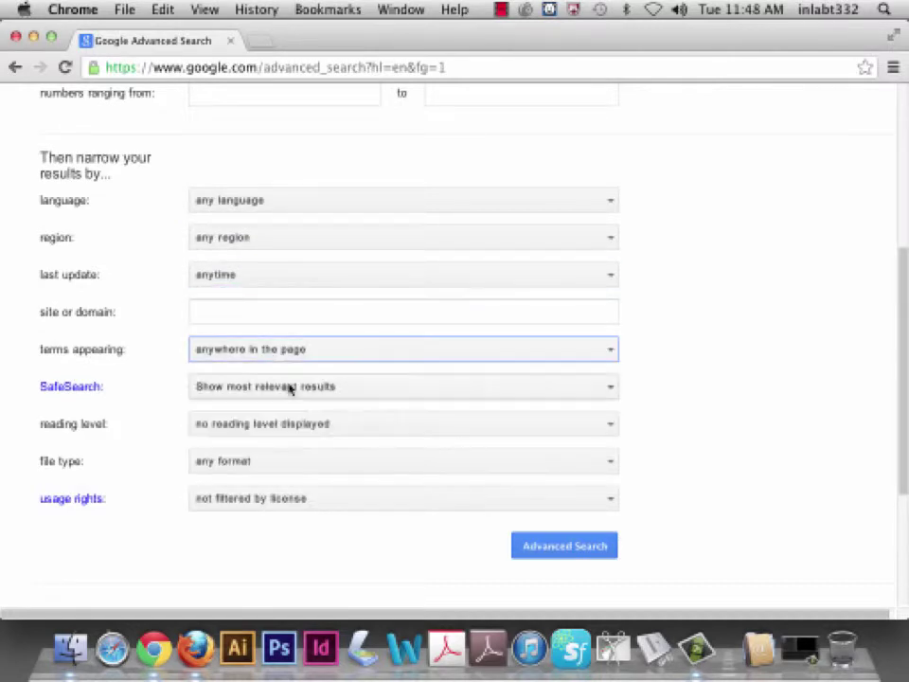
pyautogui.click(271, 394)
pyautogui.click(272, 398)
# Run the advanced search with the entered words and show the image results
pyautogui.scroll(5, 223, 168)
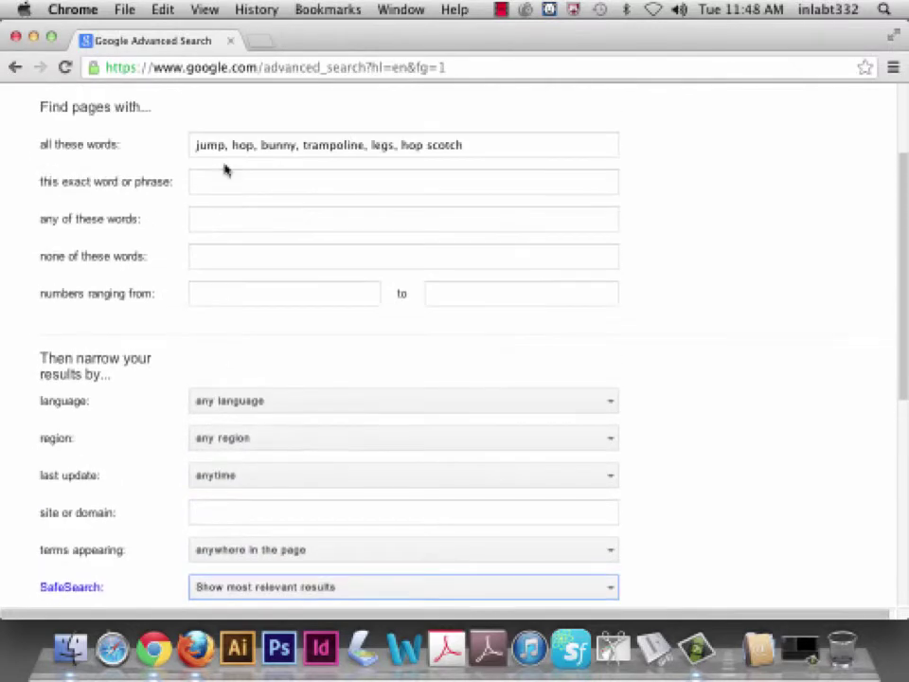
pyautogui.scroll(-5, 289, 197)
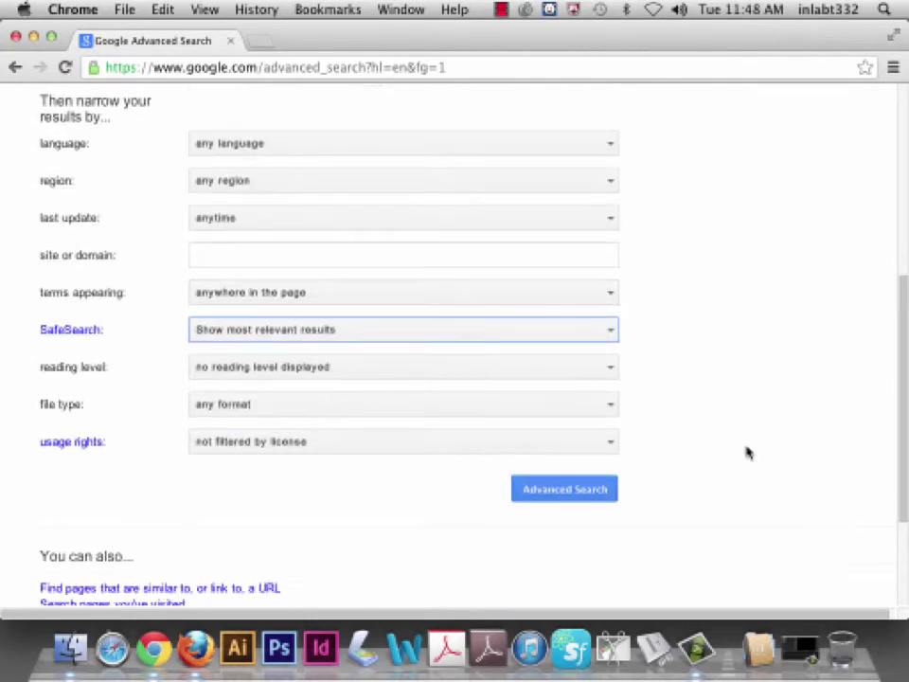
pyautogui.click(597, 491)
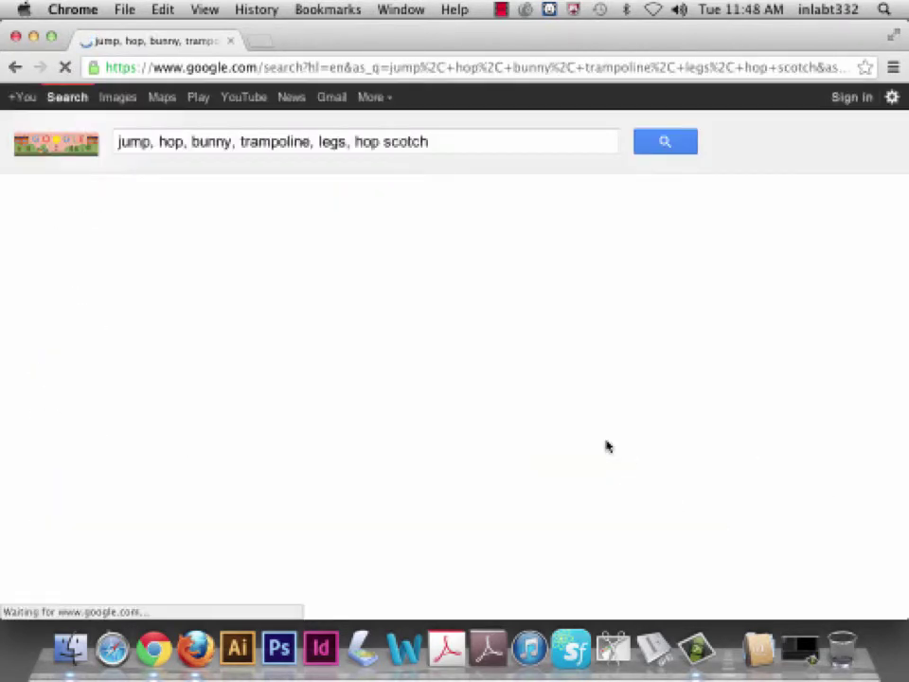
pyautogui.click(194, 192)
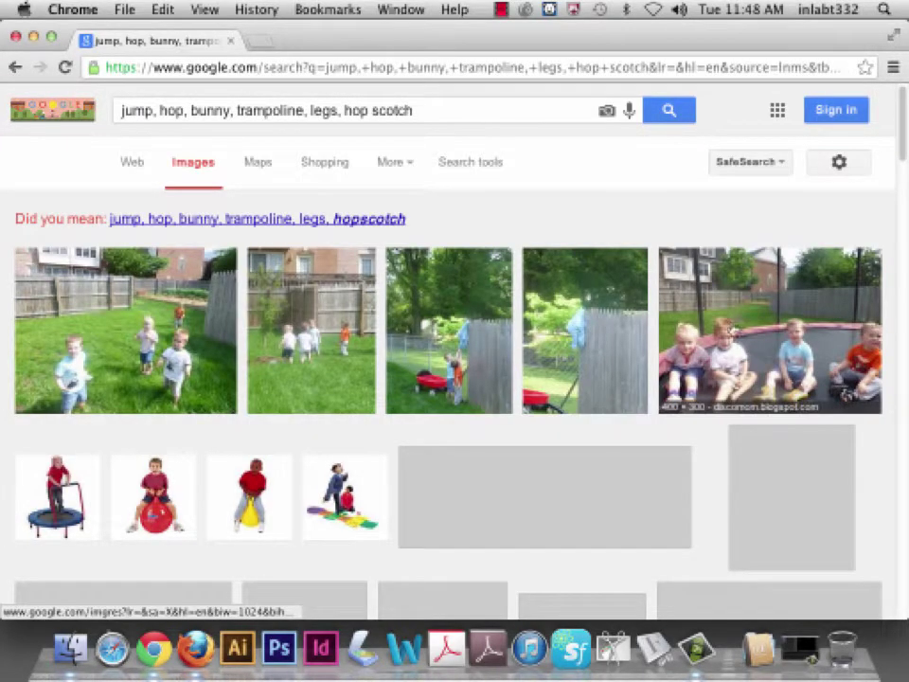
# Show the filtering tools for the image results and check which size choices they offer
pyautogui.click(839, 163)
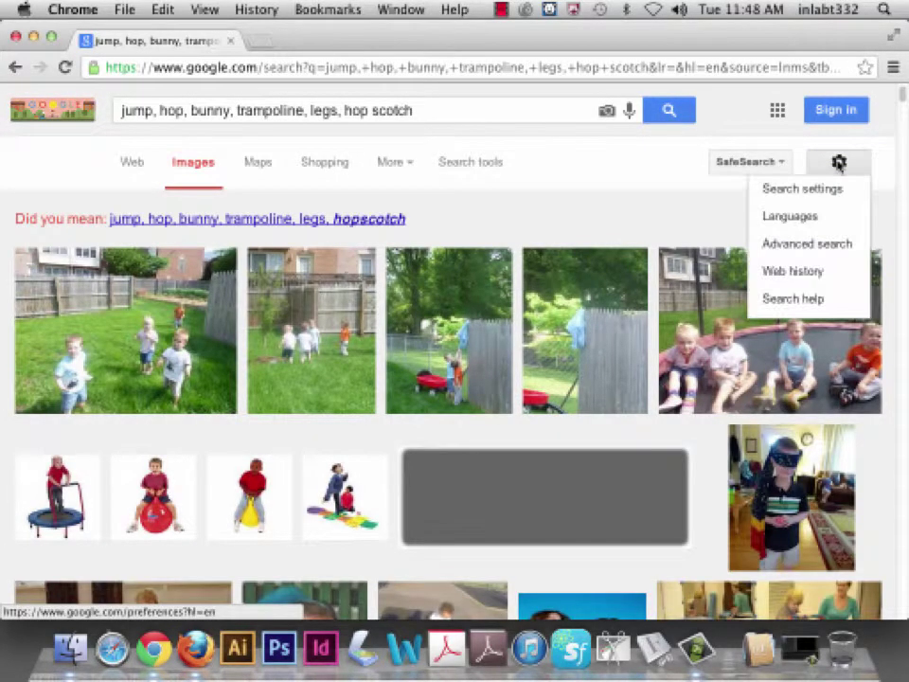
pyautogui.click(742, 163)
pyautogui.click(452, 162)
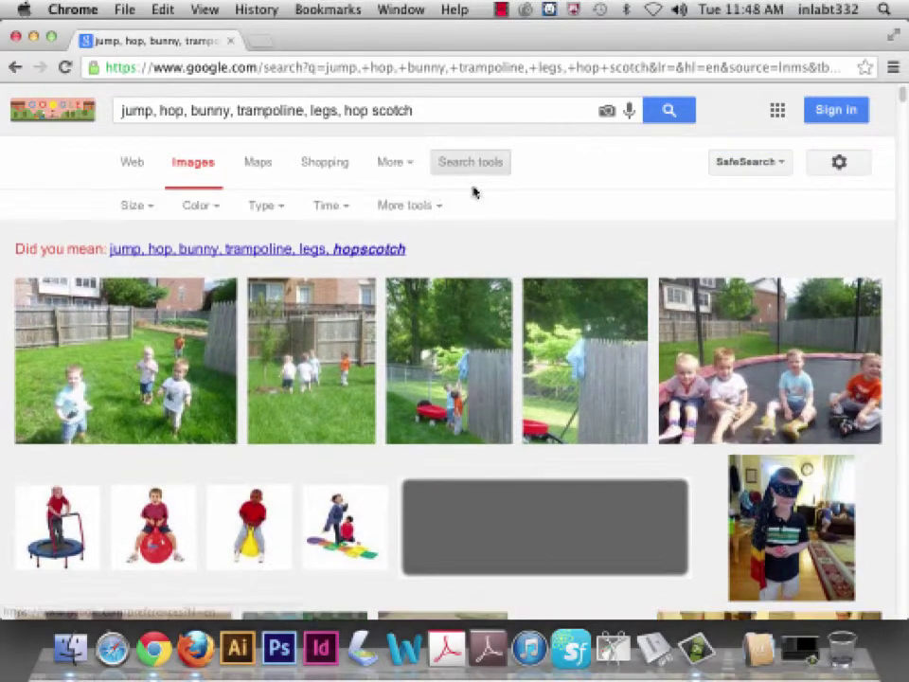
pyautogui.click(137, 208)
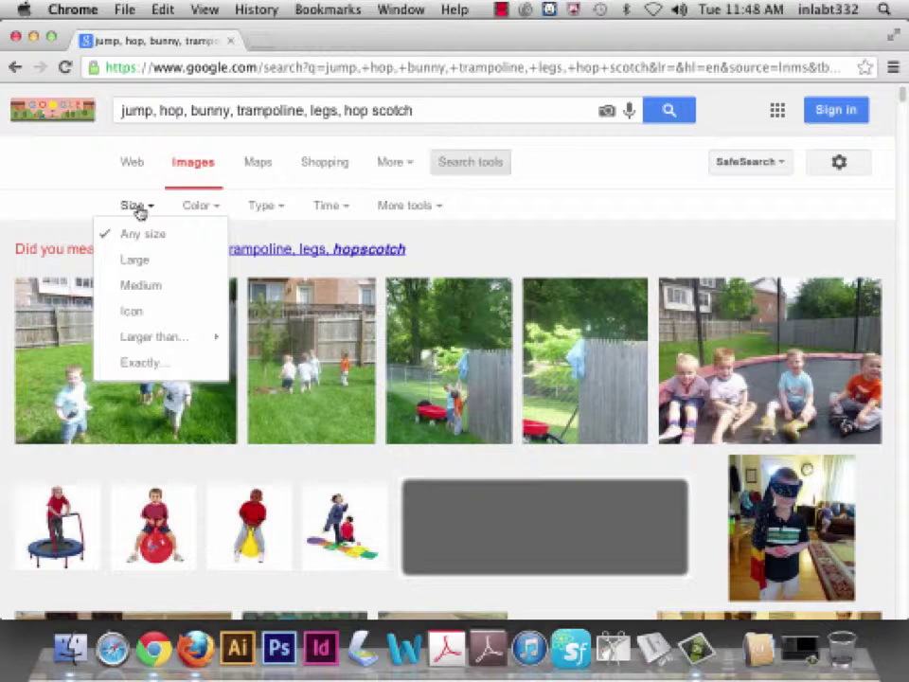
pyautogui.click(621, 170)
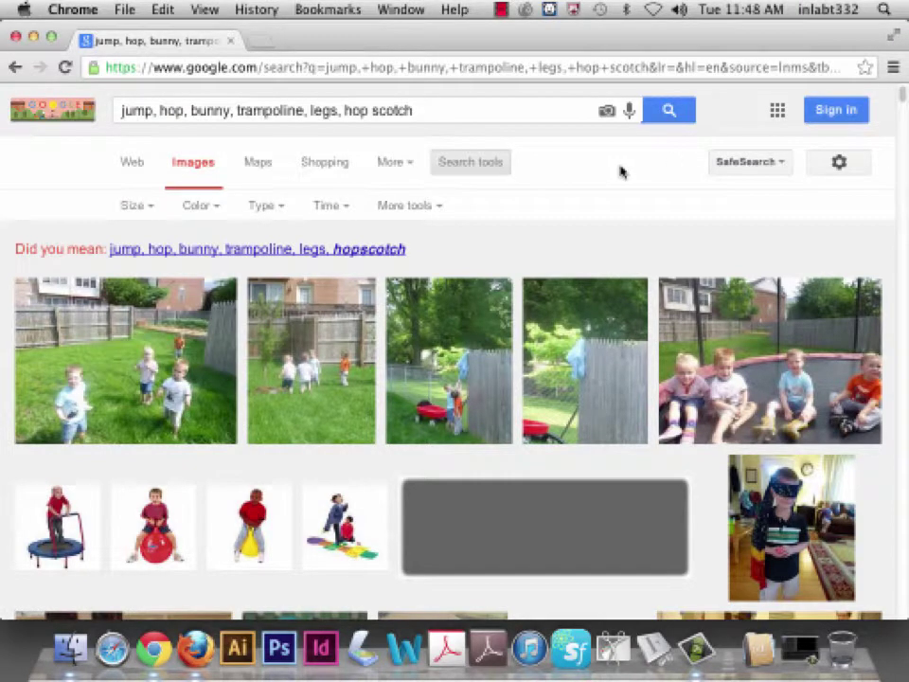
pyautogui.click(464, 167)
pyautogui.click(479, 166)
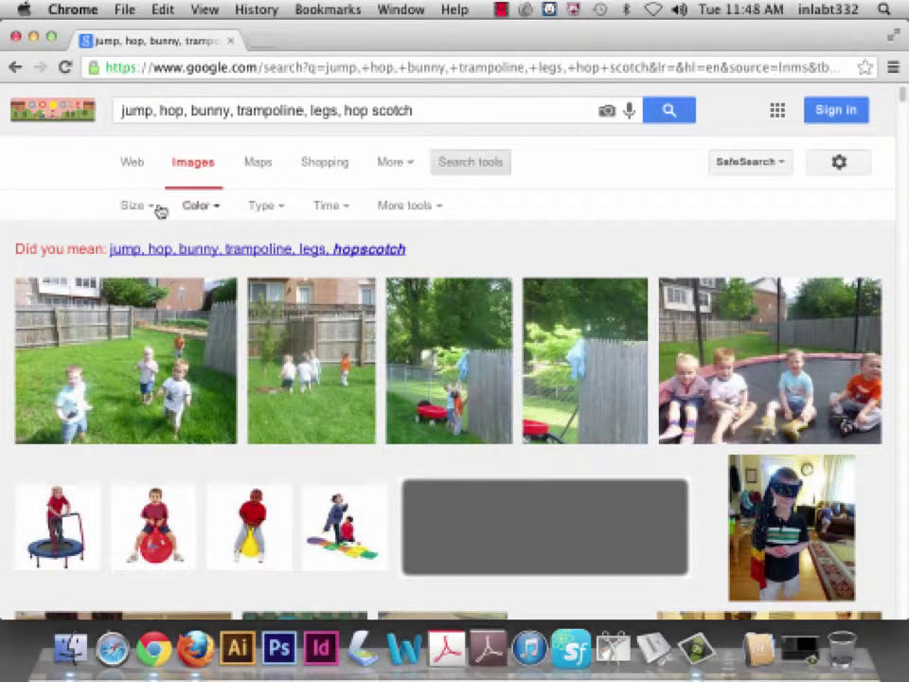
# Limit the image results to pictures larger than 70 MP (9600×7200)
pyautogui.click(150, 208)
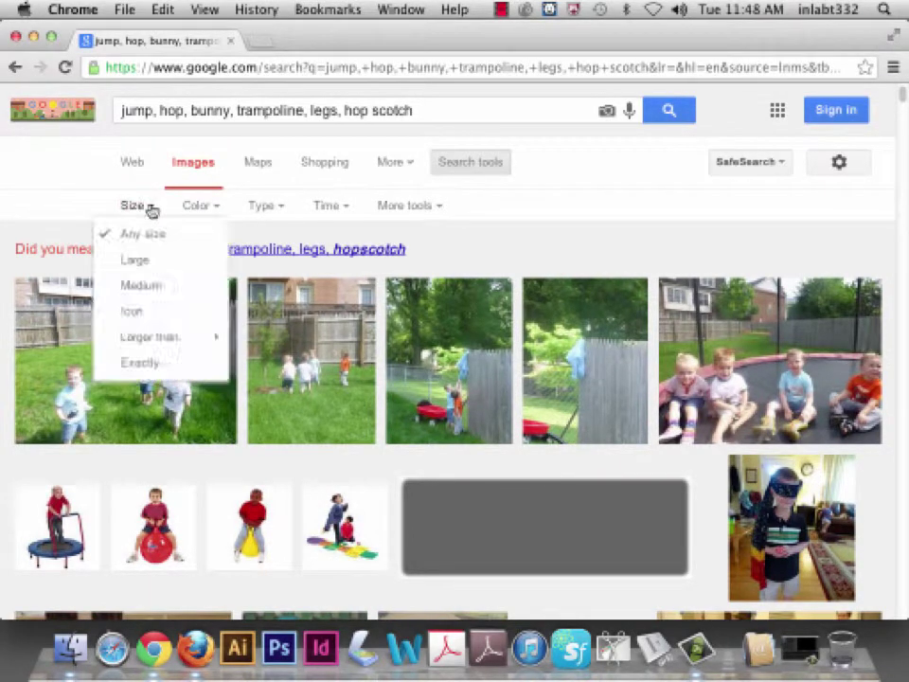
pyautogui.moveTo(160, 343)
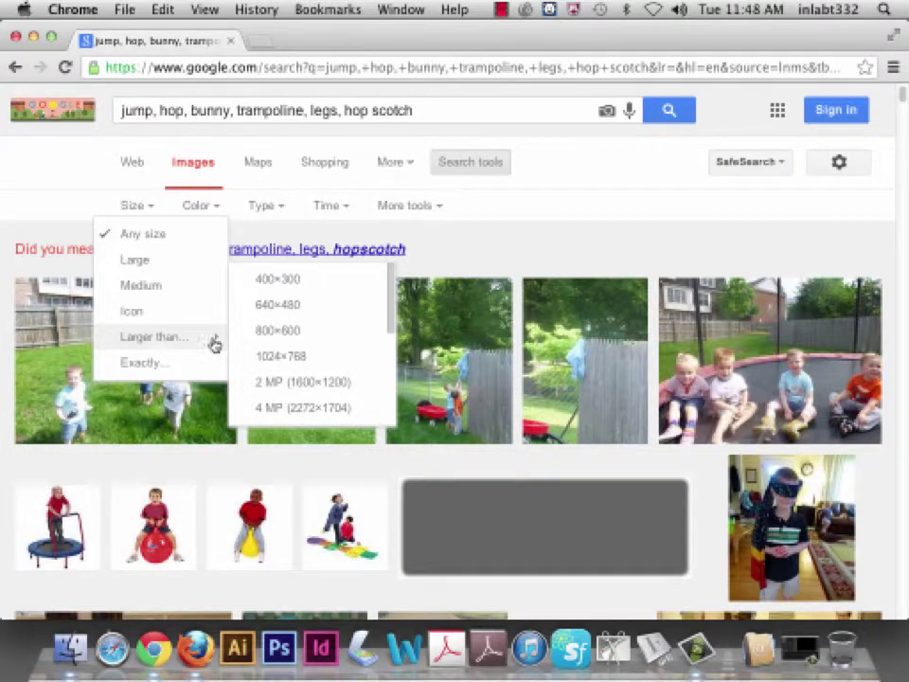
pyautogui.moveTo(396, 314); pyautogui.dragTo(396, 340)
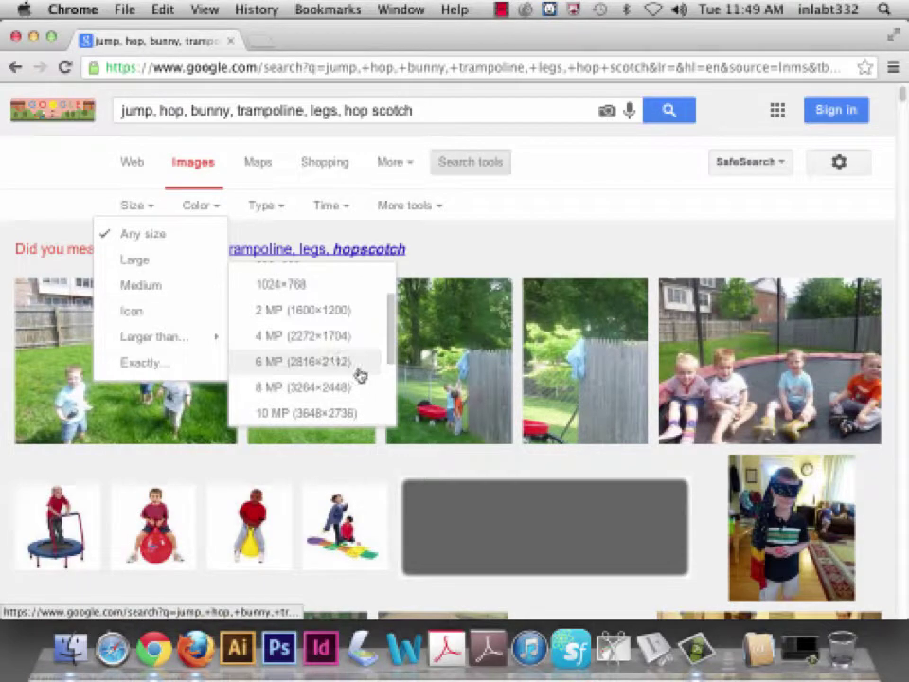
pyautogui.scroll(-5, 358, 373)
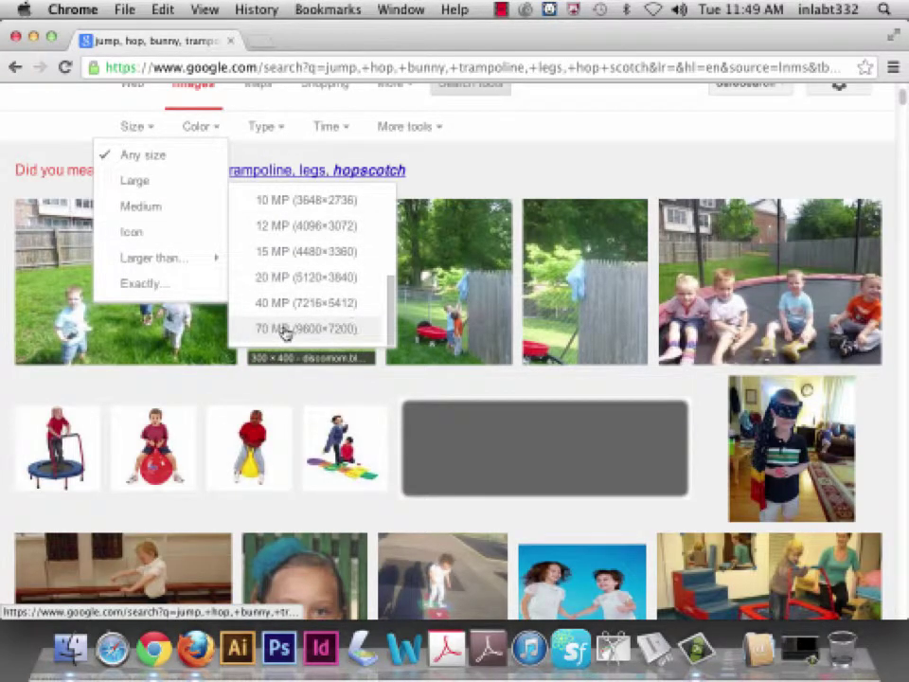
pyautogui.click(280, 327)
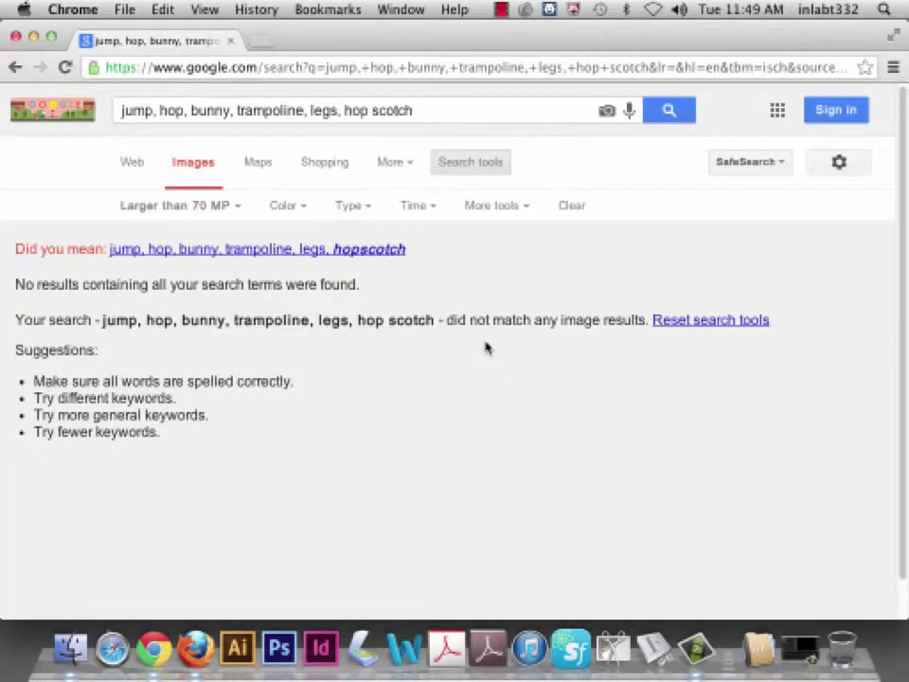
# Lower the minimum size of the image results to larger than 20 MP (5120×3840)
pyautogui.click(218, 208)
pyautogui.moveTo(286, 344)
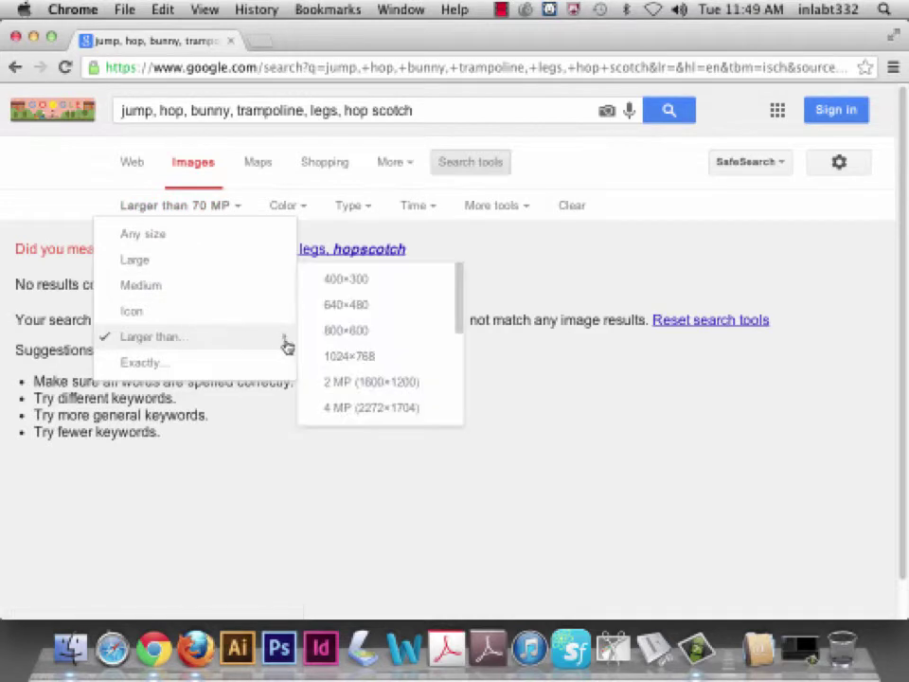
pyautogui.moveTo(460, 314); pyautogui.dragTo(468, 495)
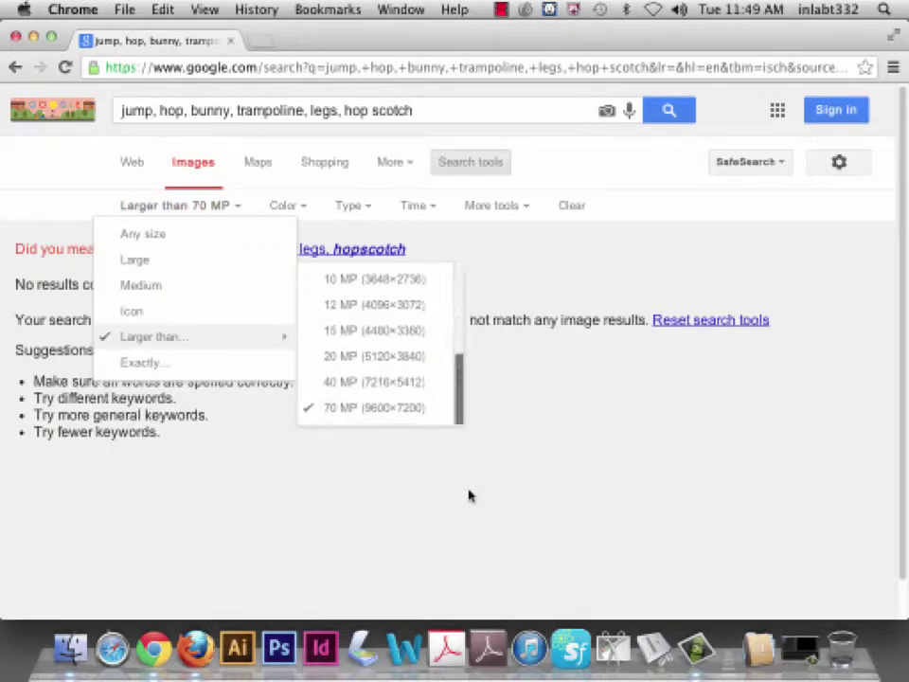
pyautogui.click(365, 359)
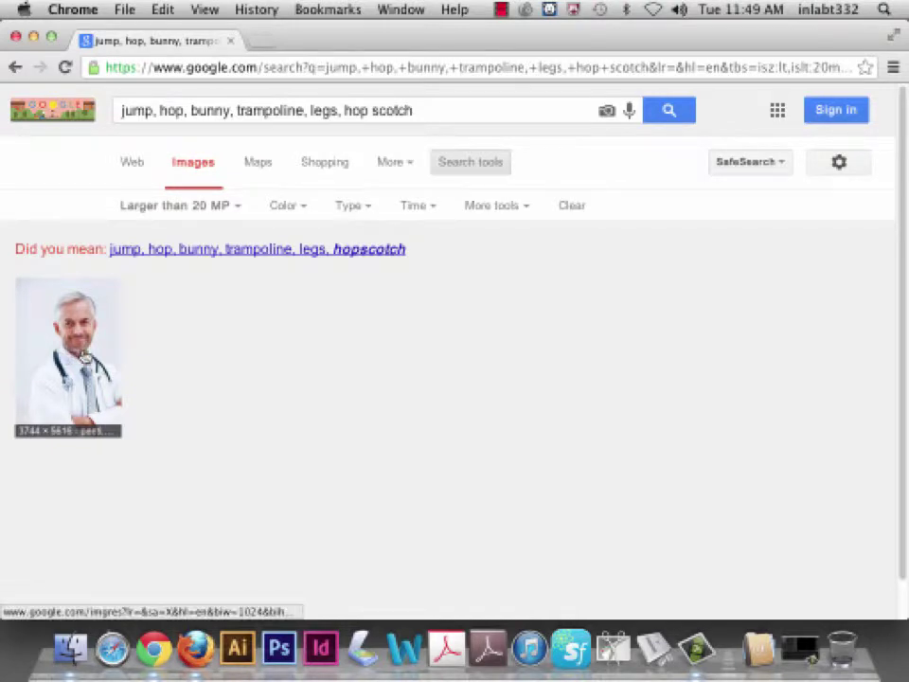
# Change the size filter so the image results are larger than 6 MP (2816×2112)
pyautogui.click(203, 216)
pyautogui.moveTo(224, 336)
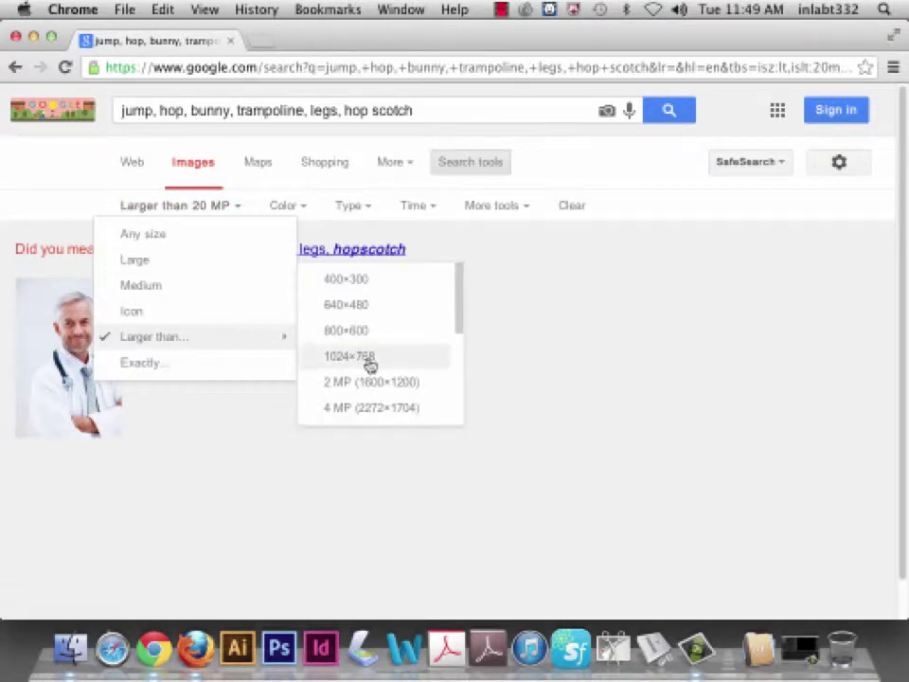
pyautogui.scroll(-4, 459, 335)
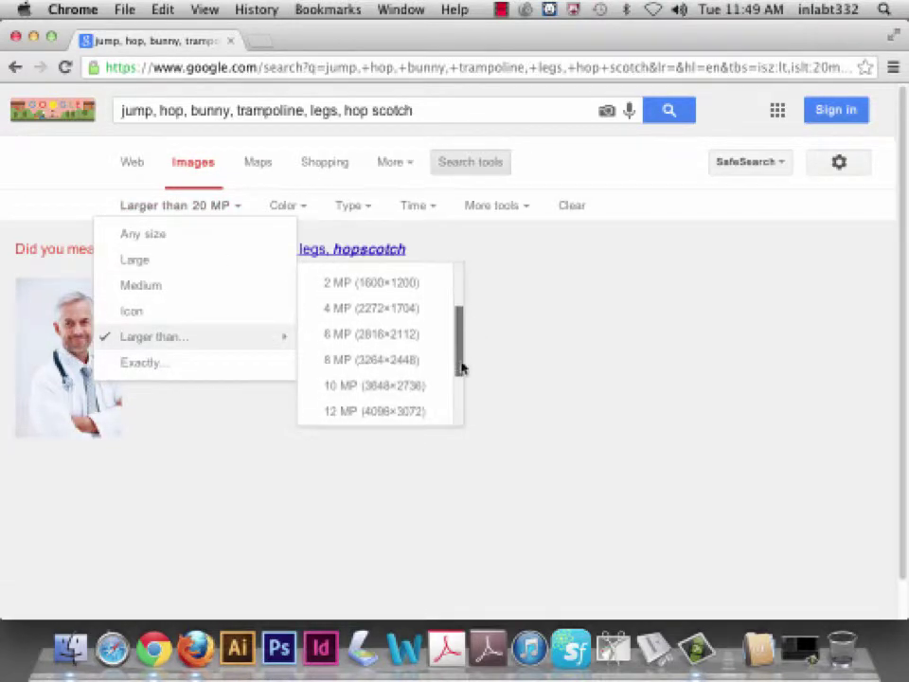
pyautogui.click(373, 343)
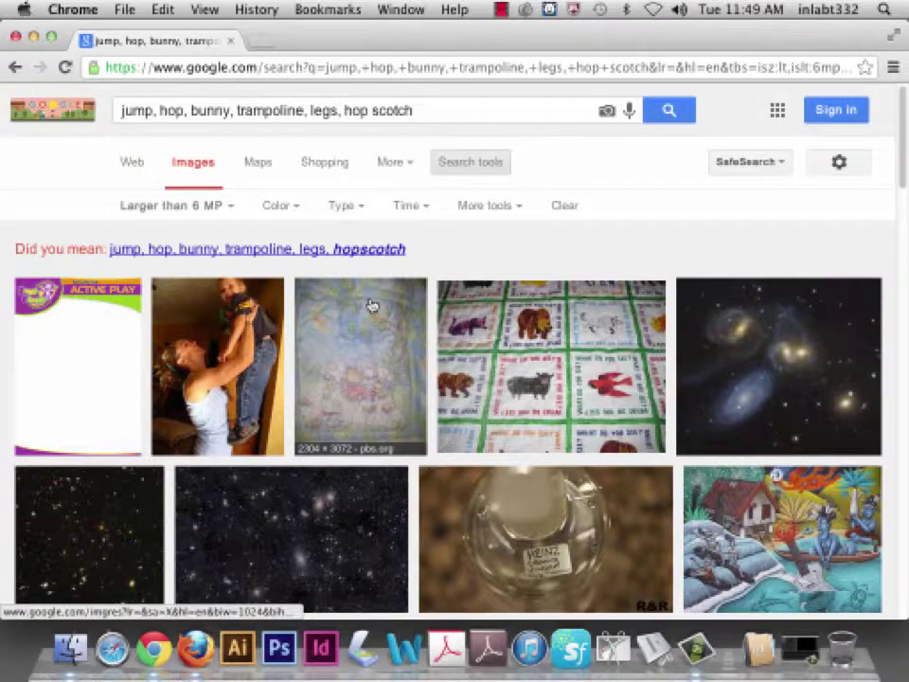
# Look through the whole set of images larger than 6 MP for pictures matching the jumping keywords
pyautogui.scroll(-1, 466, 305)
pyautogui.scroll(-5, 584, 325)
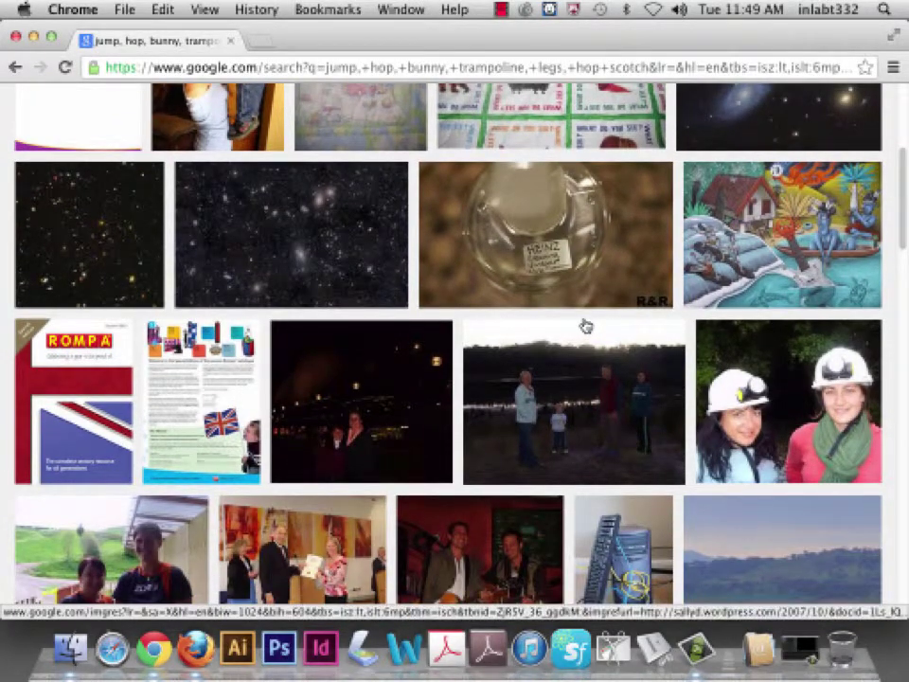
pyautogui.scroll(-4, 584, 325)
pyautogui.scroll(-5, 580, 324)
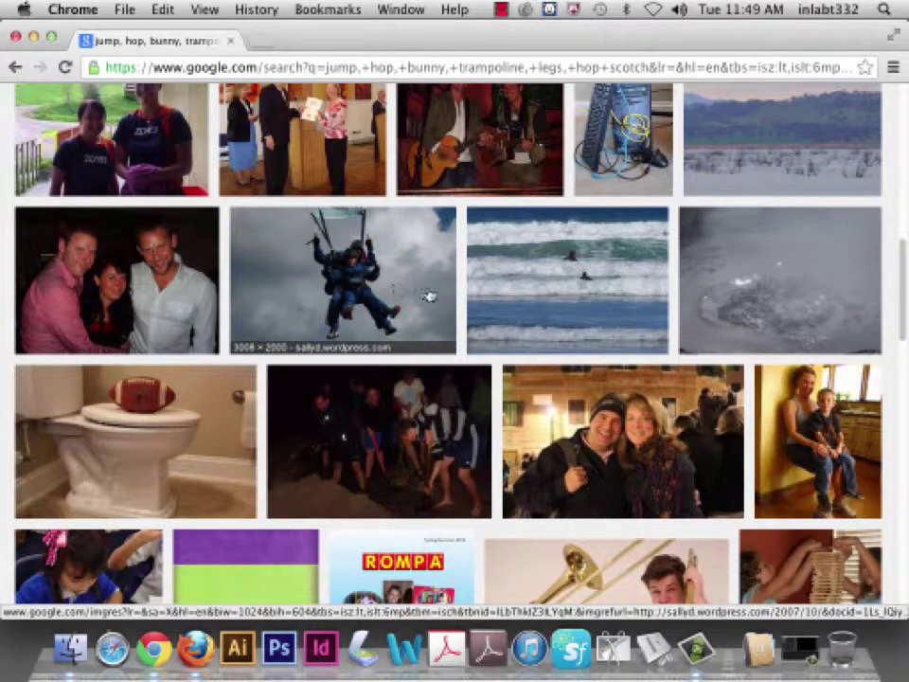
pyautogui.scroll(-3, 568, 286)
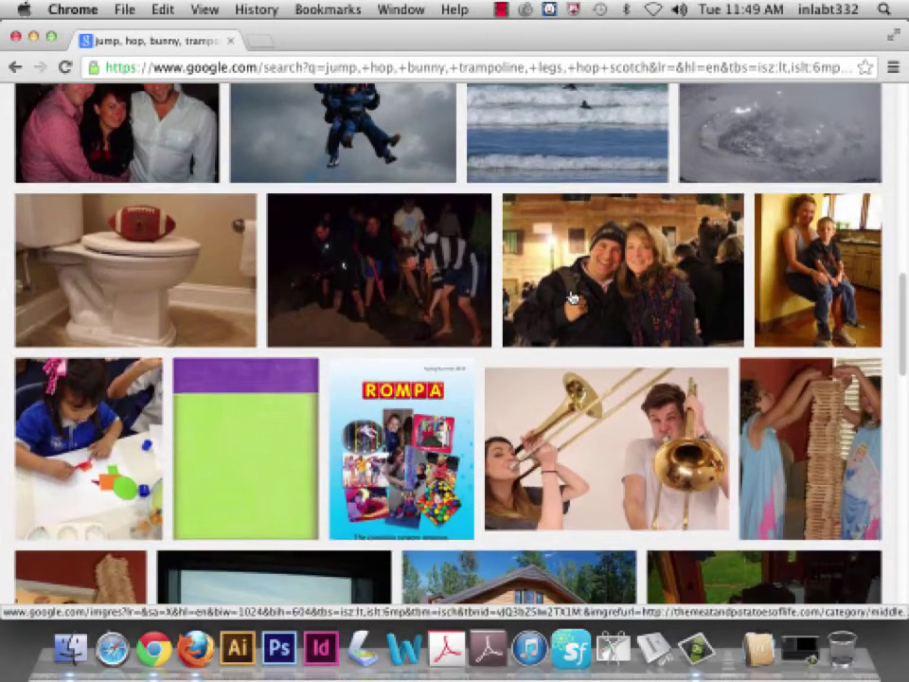
pyautogui.scroll(-2, 576, 301)
pyautogui.scroll(-5, 576, 301)
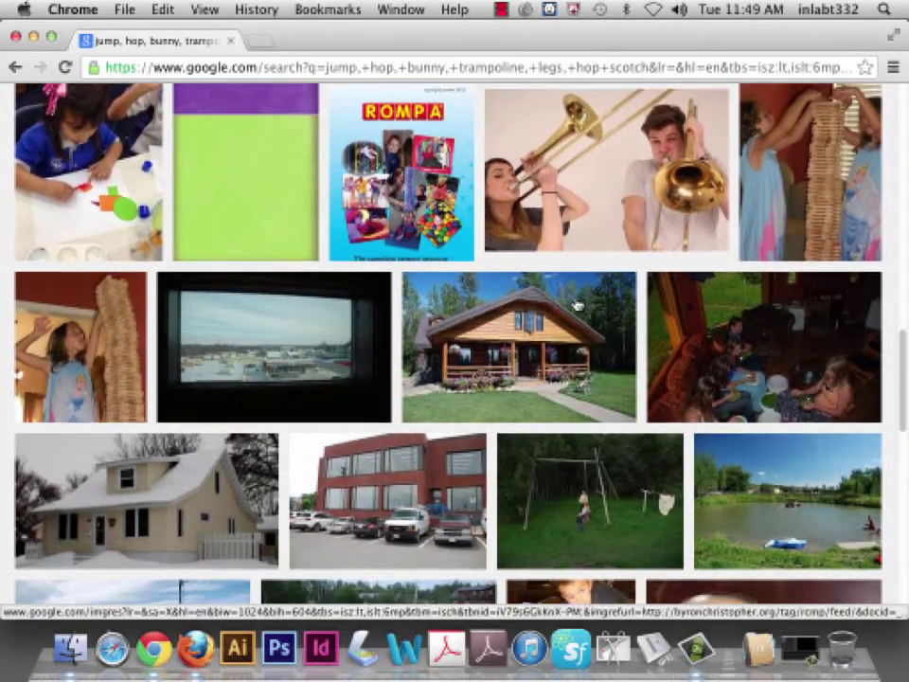
pyautogui.scroll(-4, 576, 303)
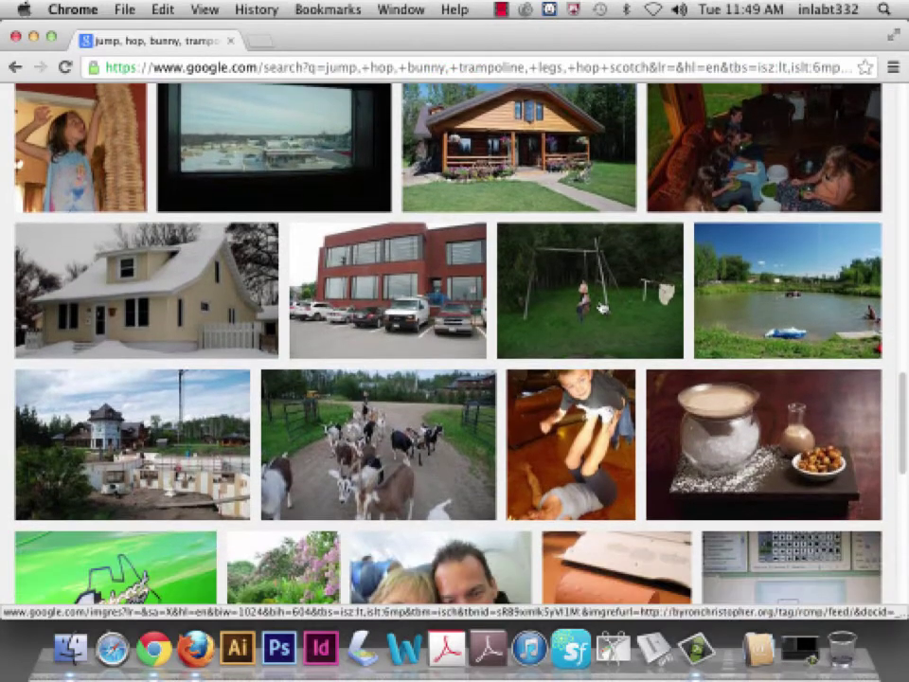
pyautogui.scroll(-5, 621, 310)
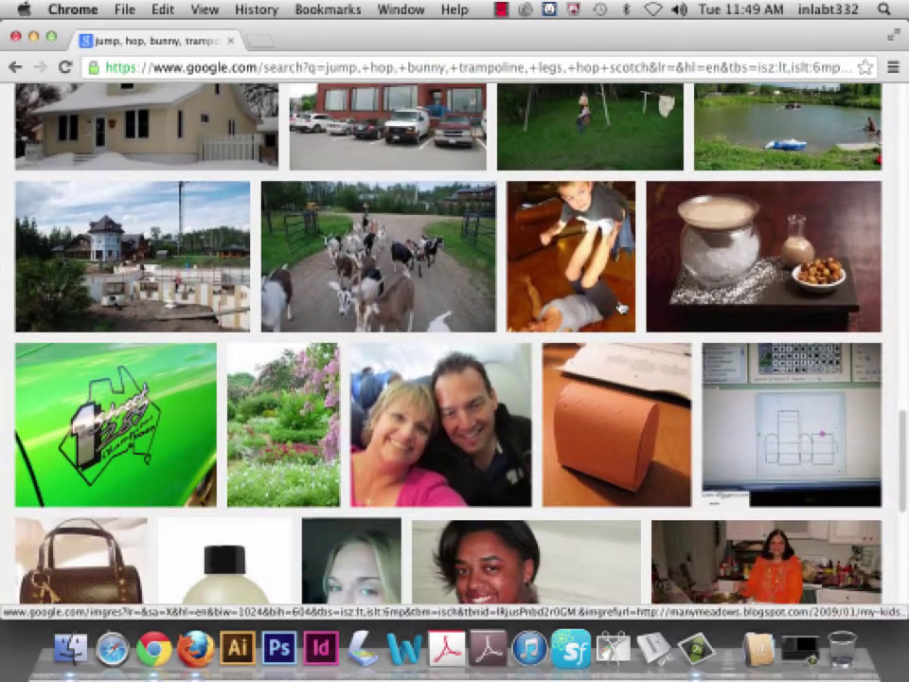
pyautogui.scroll(-1, 621, 305)
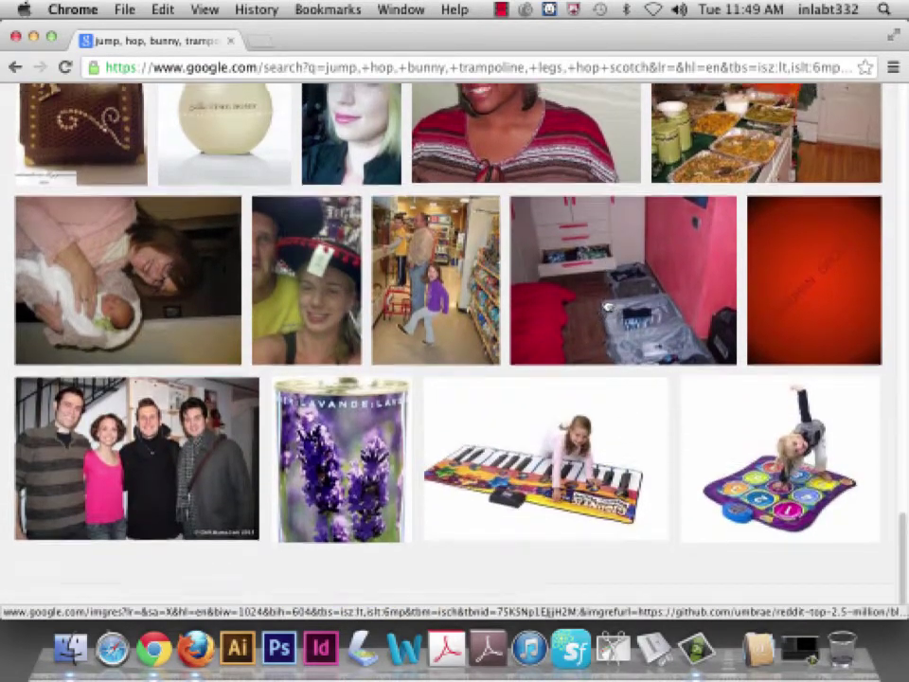
# Change the size filter to larger than 4 MP (2272×1704) and look through the image results to the end
pyautogui.scroll(20, 606, 306)
pyautogui.scroll(8, 545, 292)
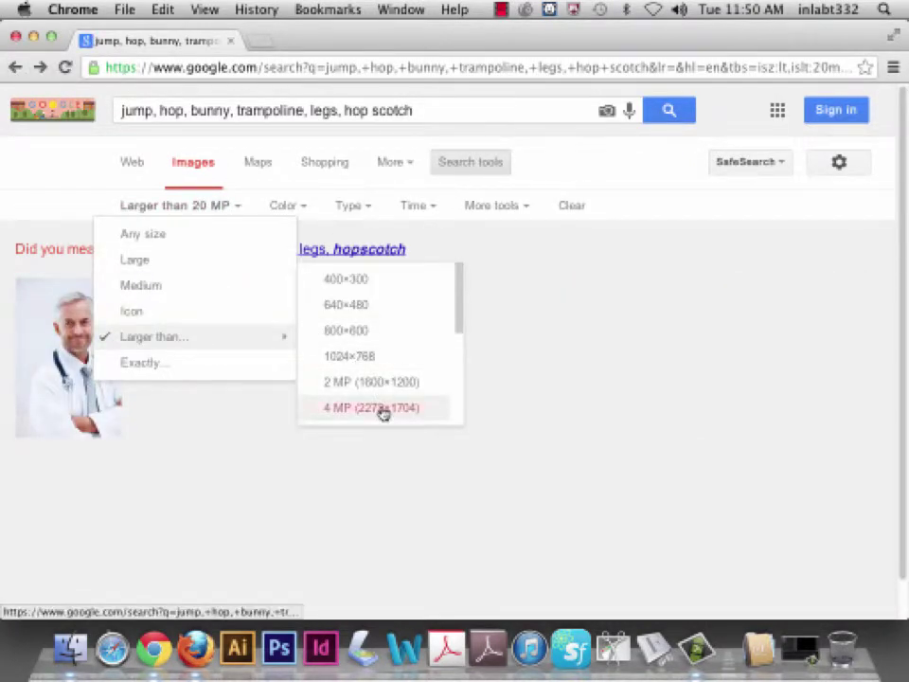
pyautogui.scroll(-7, 734, 382)
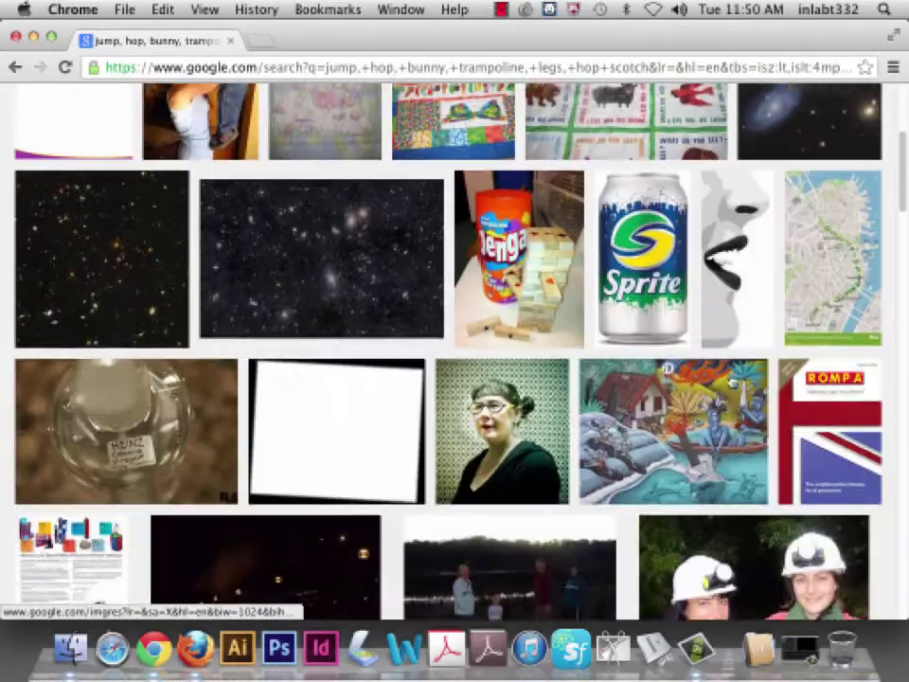
pyautogui.scroll(-4, 763, 393)
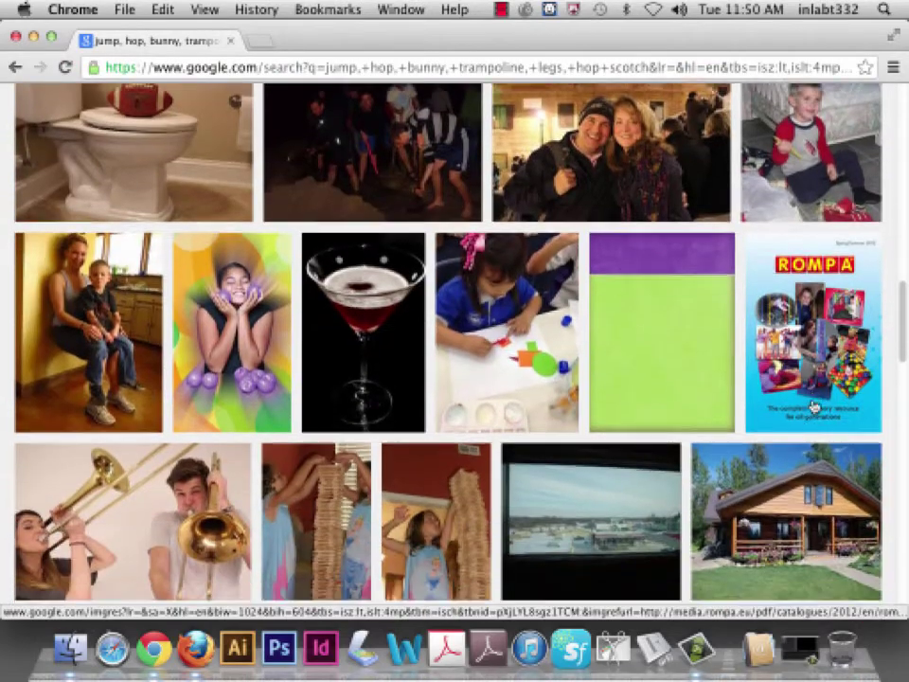
pyautogui.scroll(-5, 812, 407)
pyautogui.scroll(-8, 816, 409)
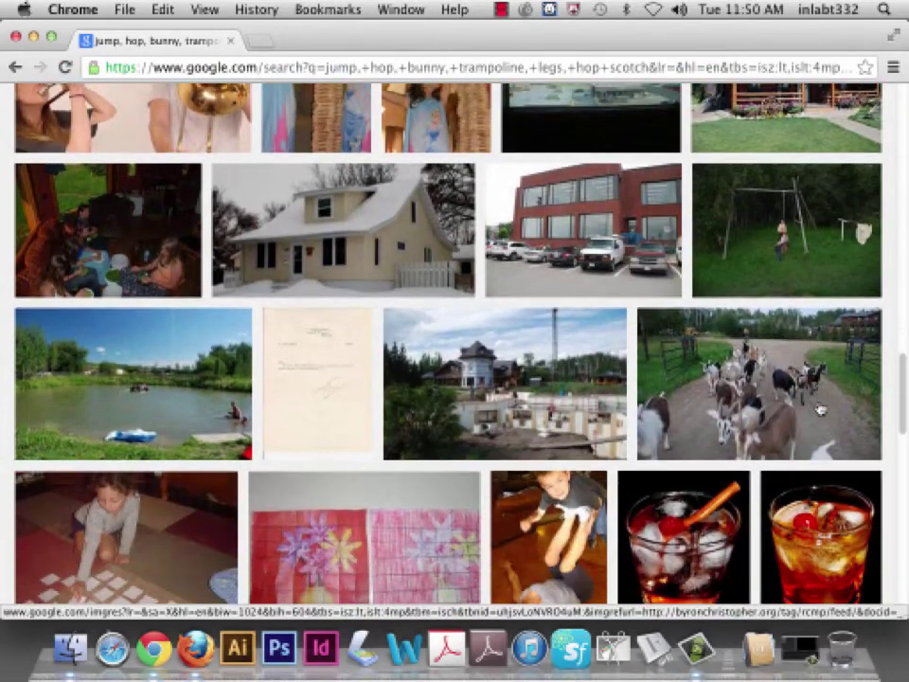
pyautogui.scroll(-10, 822, 408)
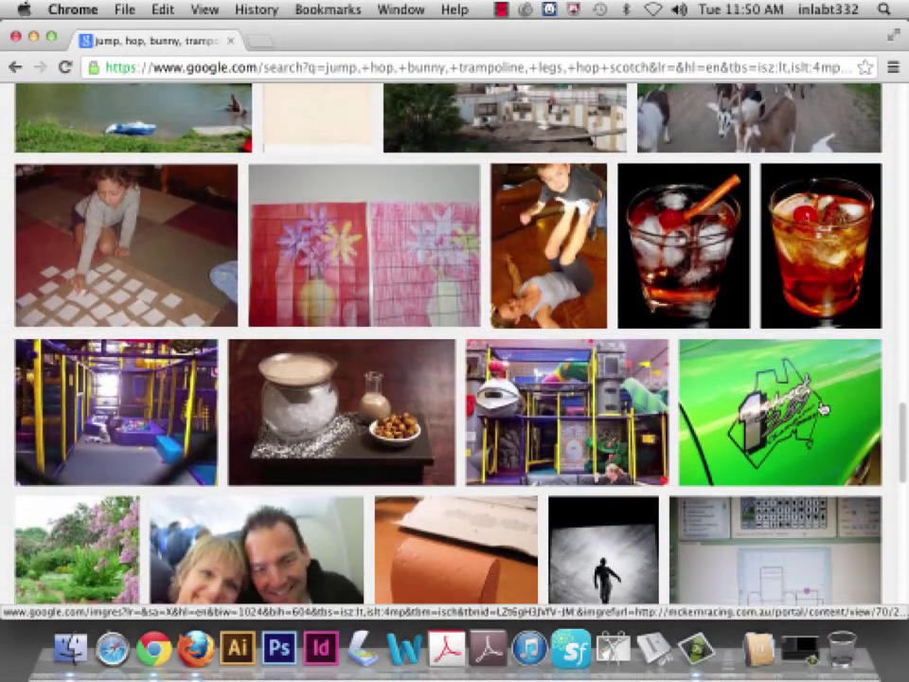
pyautogui.scroll(-6, 821, 409)
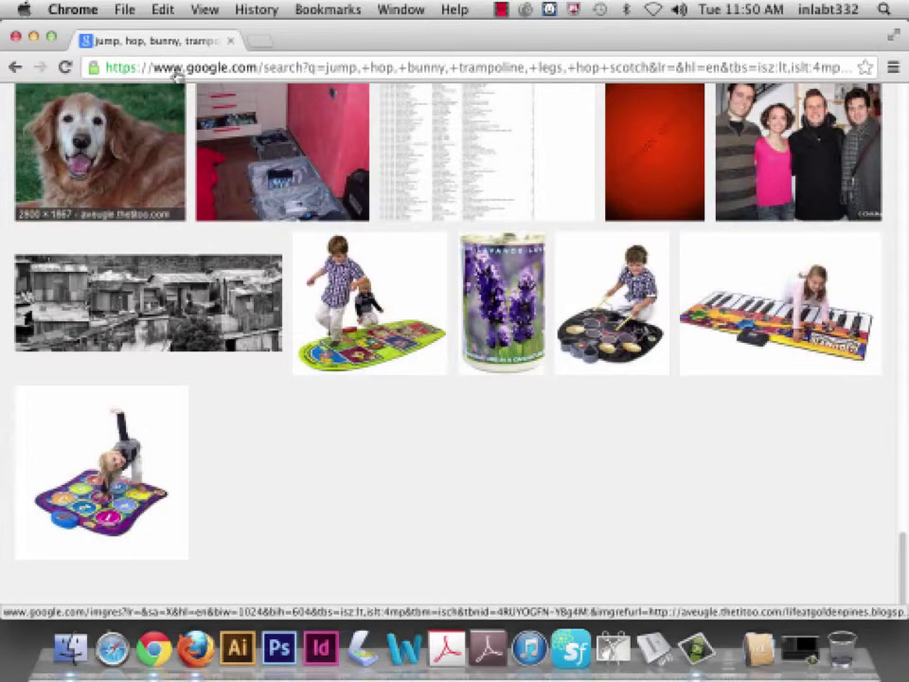
# Set the size filter to larger than 2 MP (1600×1200) and look through the image results
pyautogui.scroll(15, 189, 291)
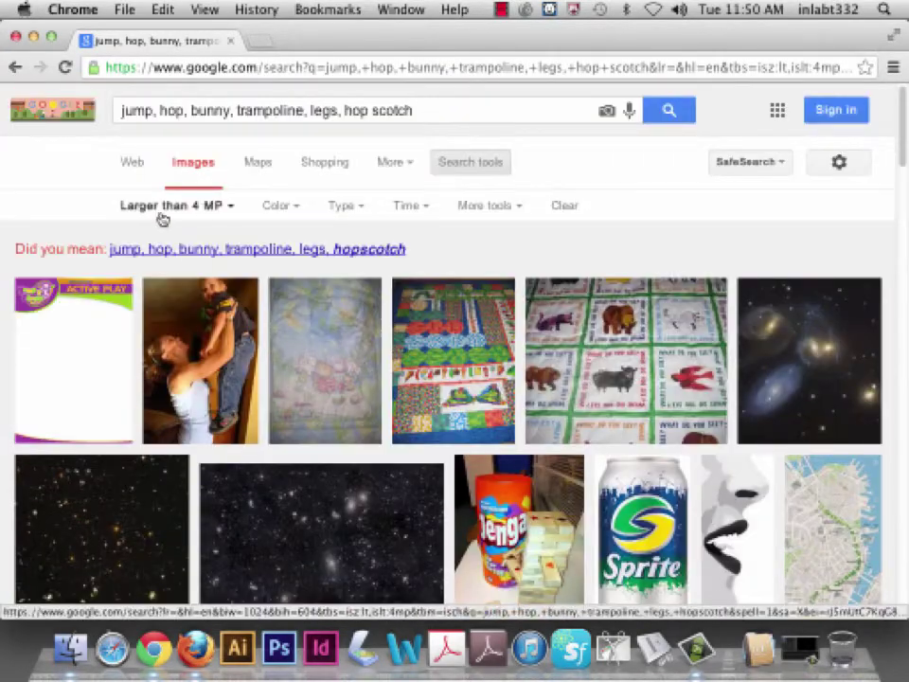
pyautogui.click(225, 207)
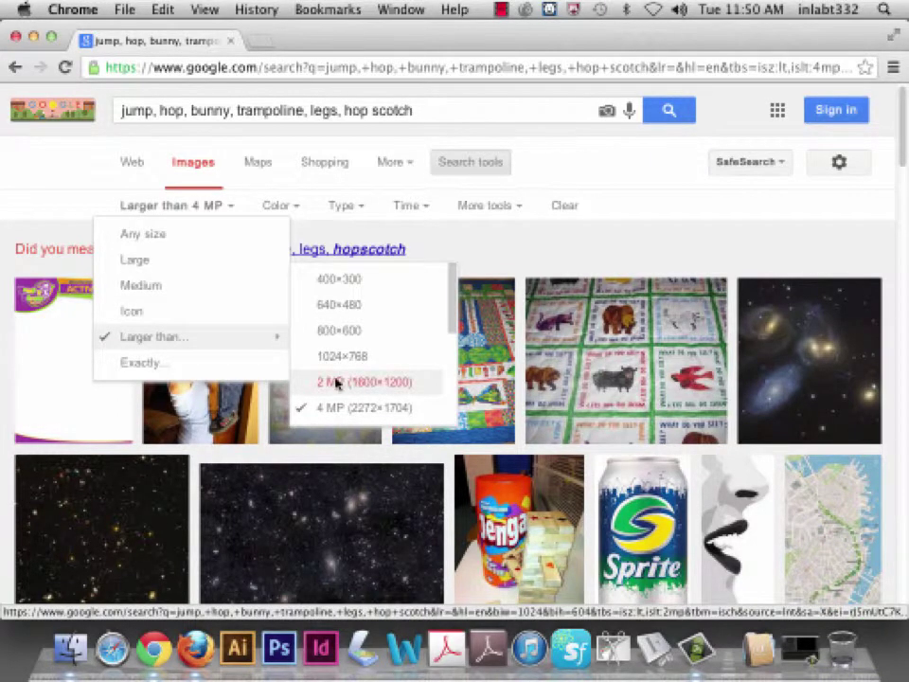
pyautogui.click(337, 383)
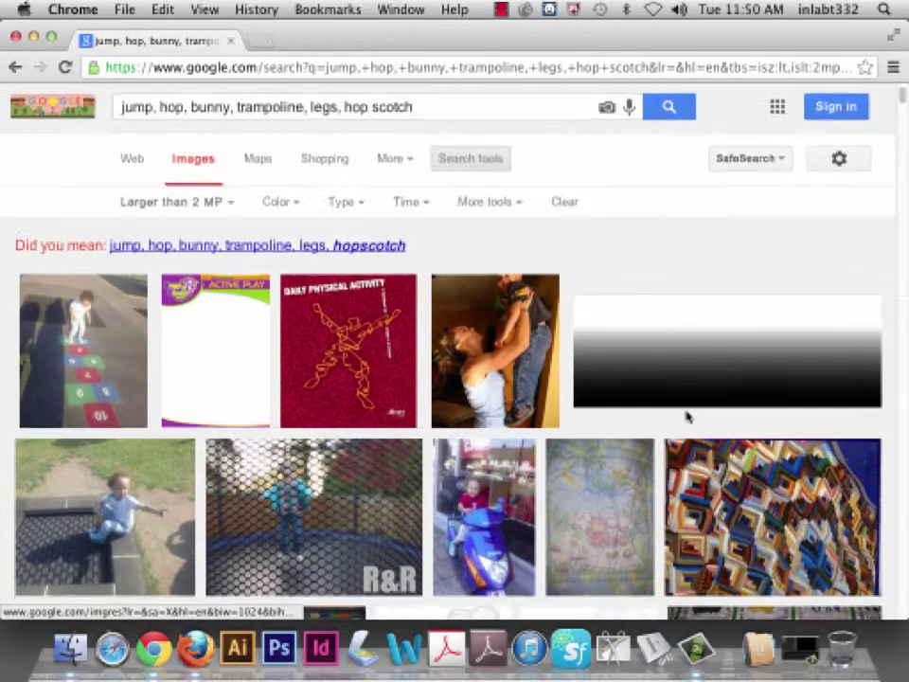
pyautogui.scroll(-5, 685, 416)
pyautogui.scroll(-4, 688, 420)
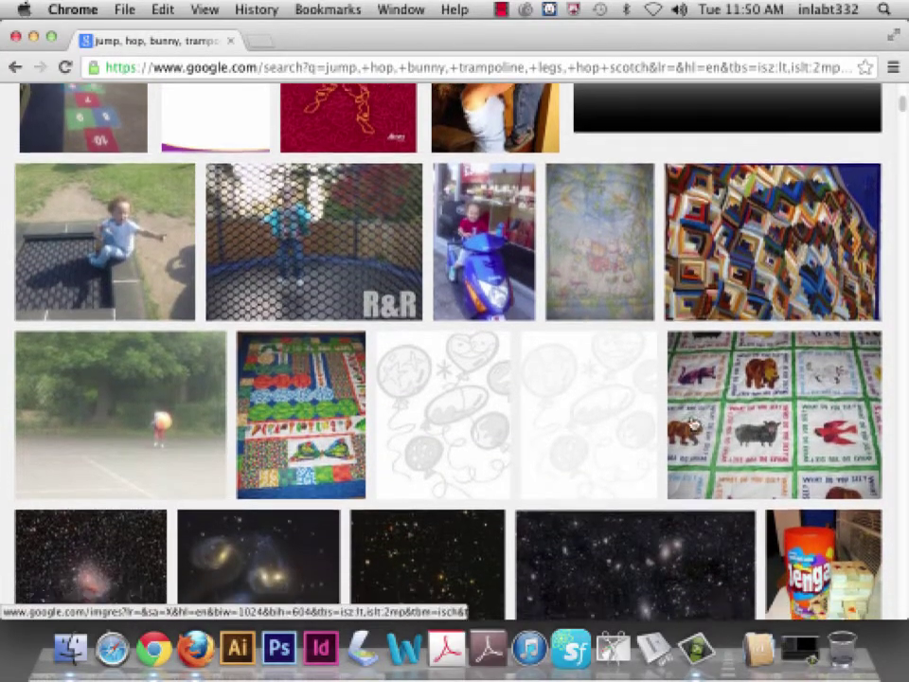
pyautogui.scroll(-8, 688, 419)
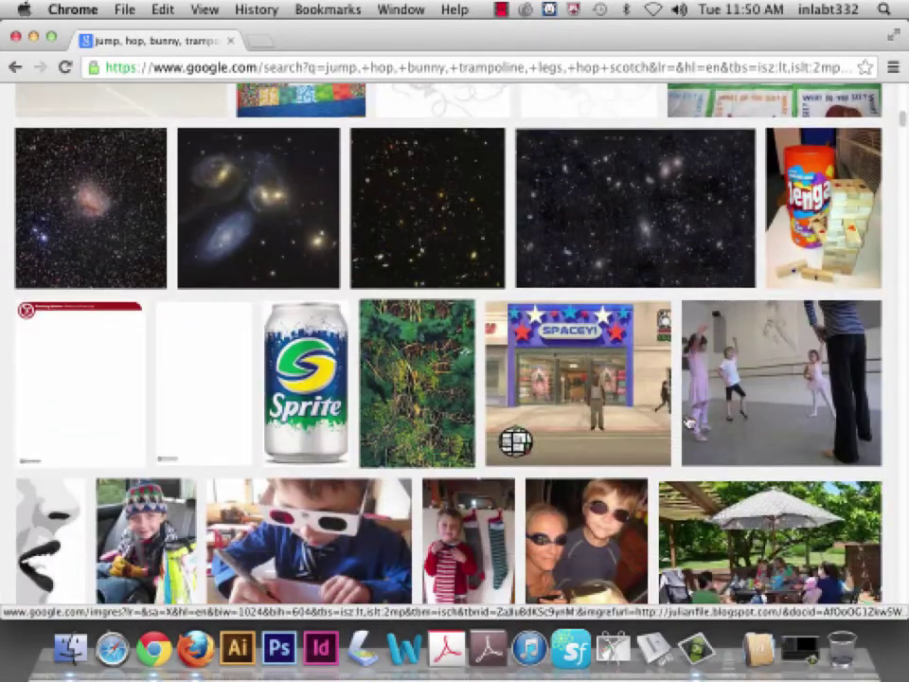
pyautogui.scroll(-5, 686, 423)
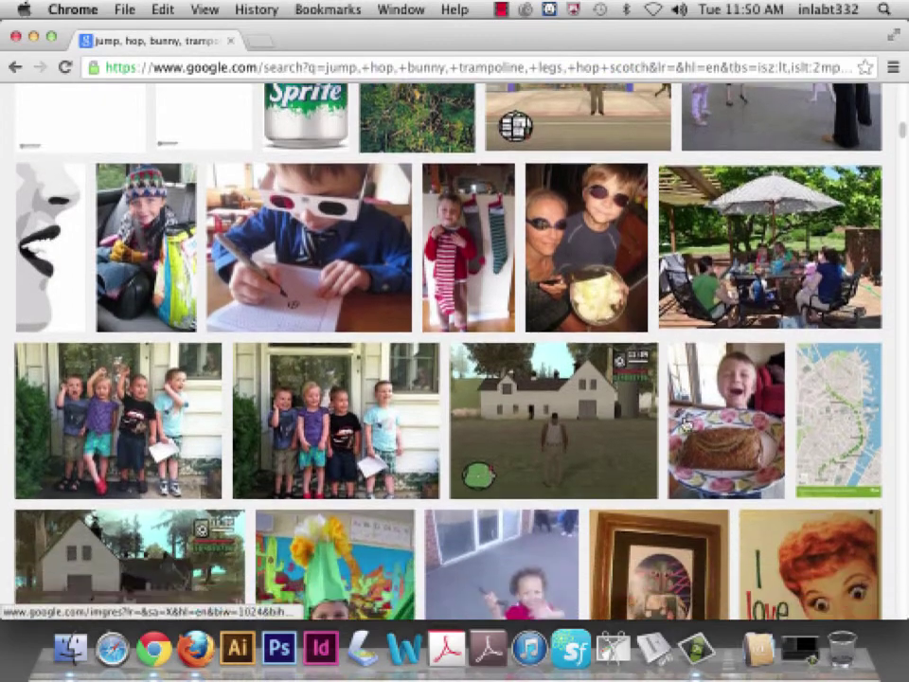
# Reduce the search query to only "hop scotch" and run the image search, keeping the larger than 2 MP filter
pyautogui.scroll(-6, 685, 423)
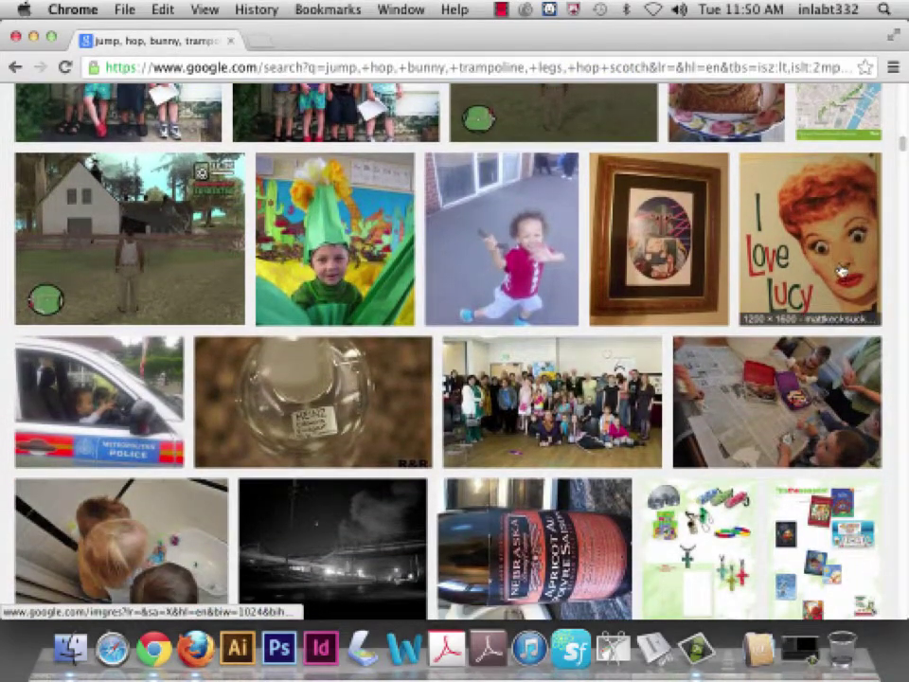
pyautogui.scroll(-5, 805, 284)
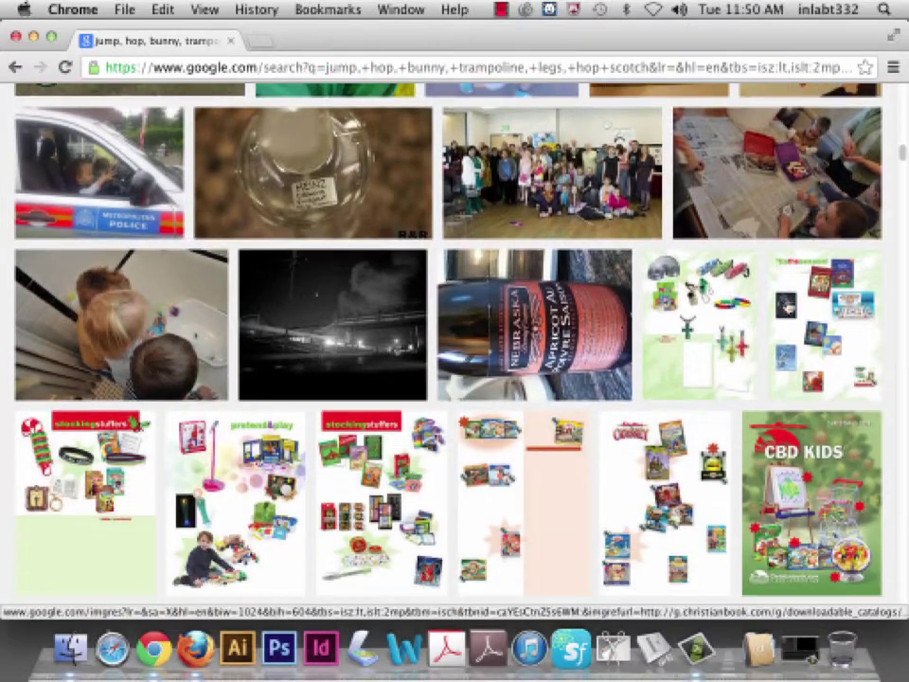
pyautogui.scroll(10, 772, 282)
pyautogui.scroll(10, 748, 279)
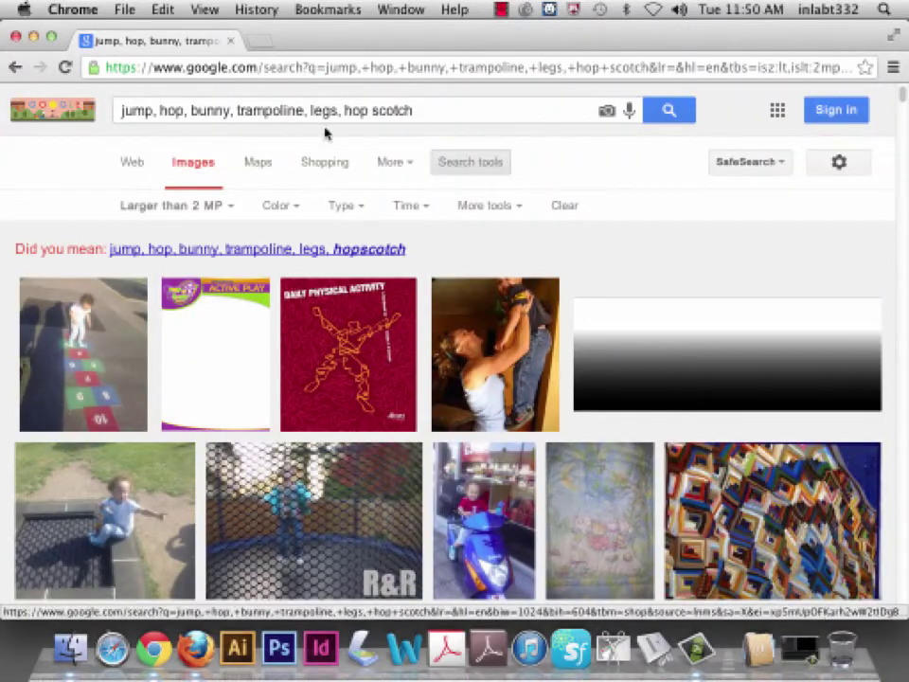
pyautogui.moveTo(345, 110); pyautogui.dragTo(413, 110)
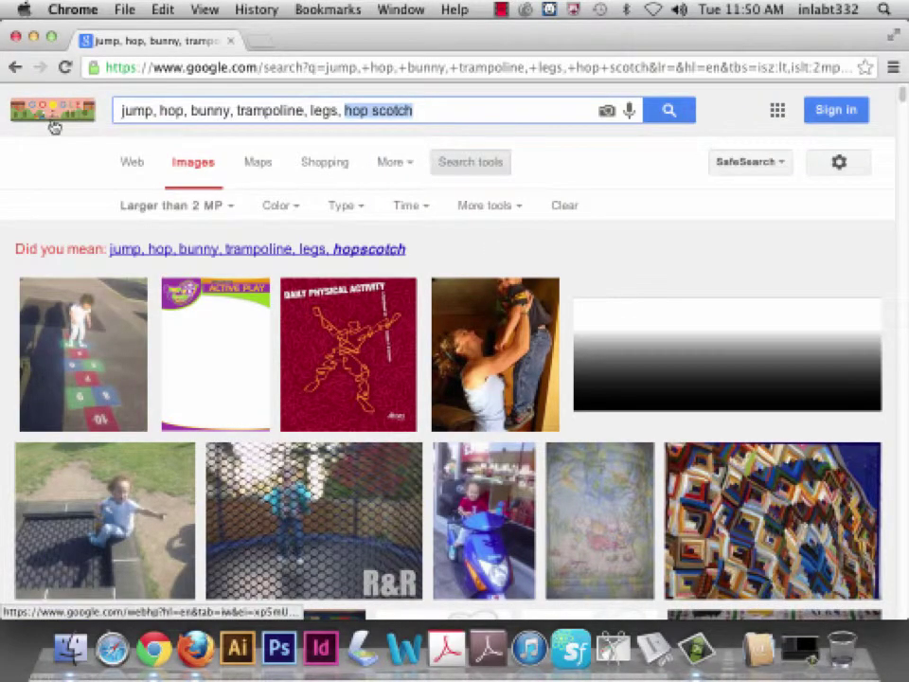
pyautogui.click(344, 110)
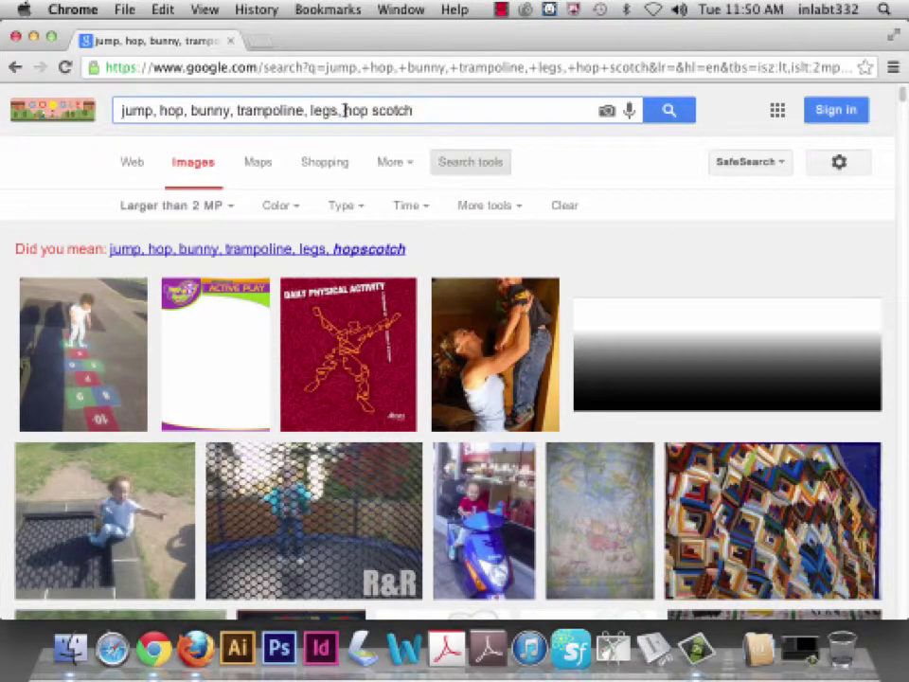
pyautogui.moveTo(344, 110); pyautogui.dragTo(8, 110)
pyautogui.press('BackSpace')
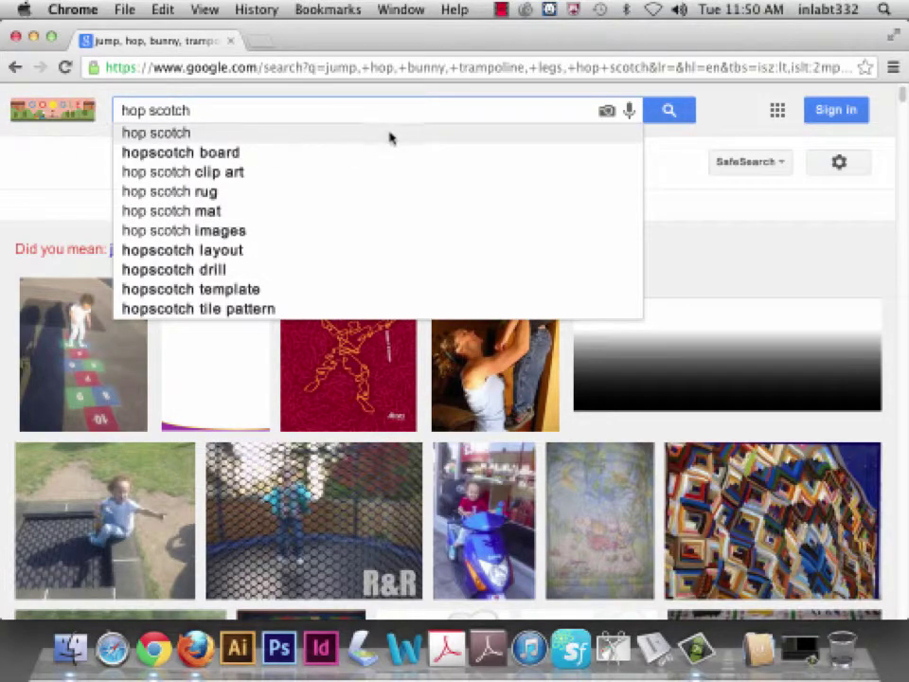
pyautogui.click(667, 110)
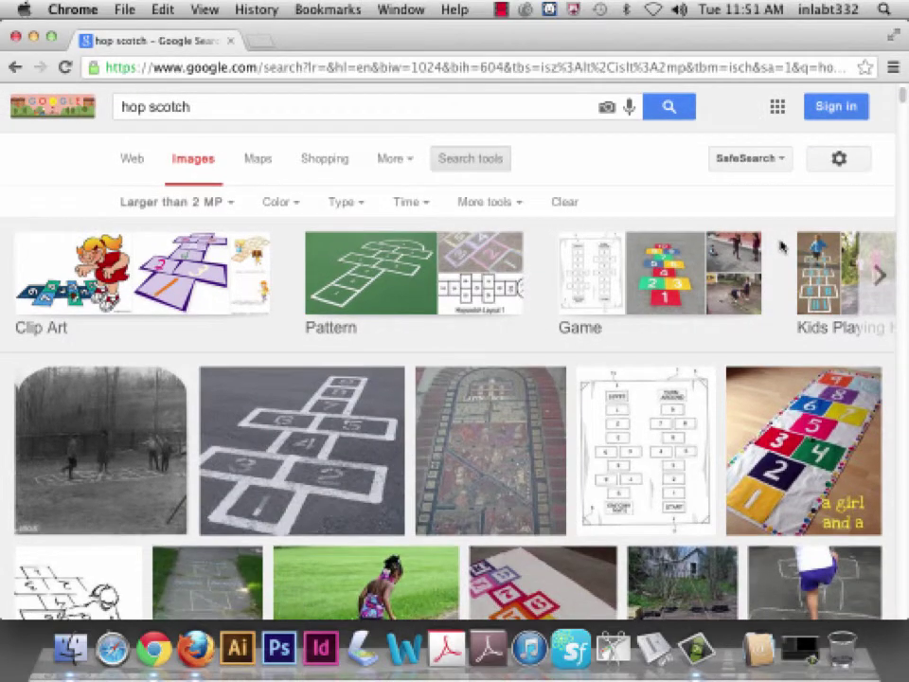
# Open the 1532 × 1320 hopscotch photo from utcourts.gov at full size from the image results
pyautogui.scroll(-2, 781, 247)
pyautogui.scroll(-2, 227, 289)
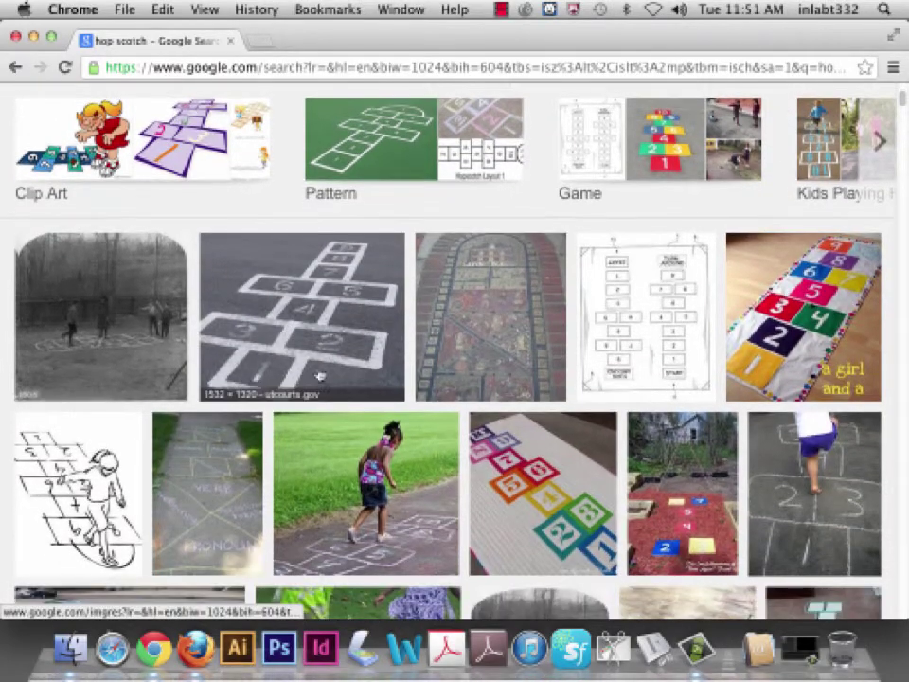
pyautogui.scroll(-1, 300, 295)
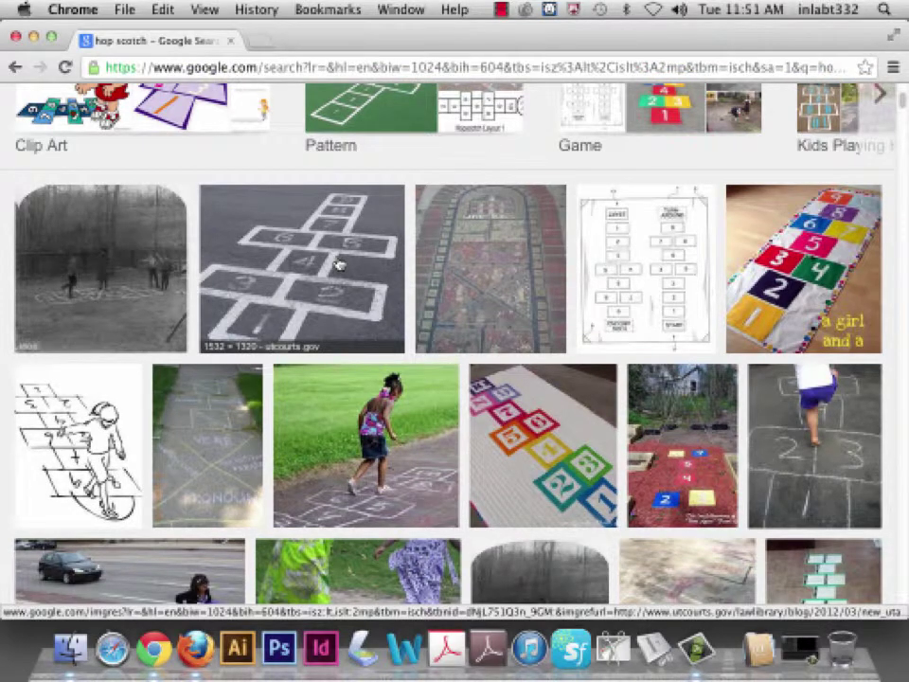
pyautogui.click(338, 264)
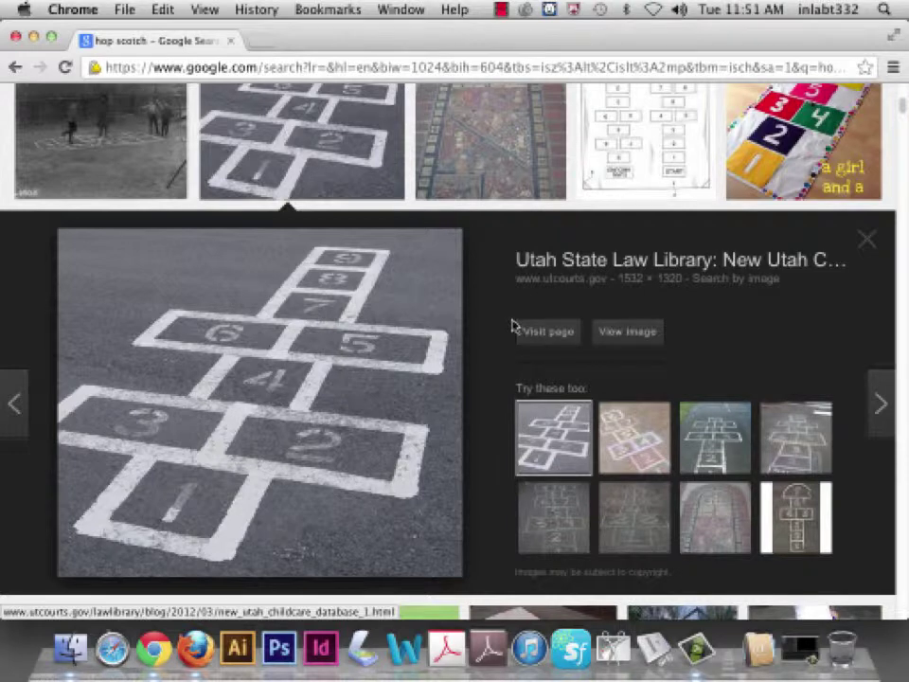
pyautogui.click(629, 332)
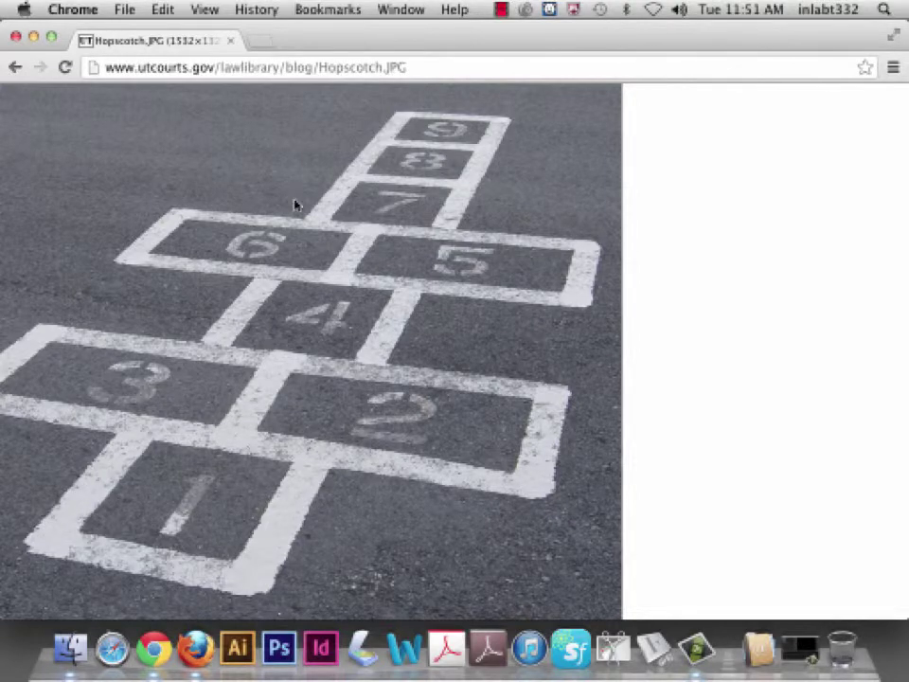
# Start saving the hopscotch image and browse to the Type folder on the Thawed drive as the destination
pyautogui.rightClick(293, 206)
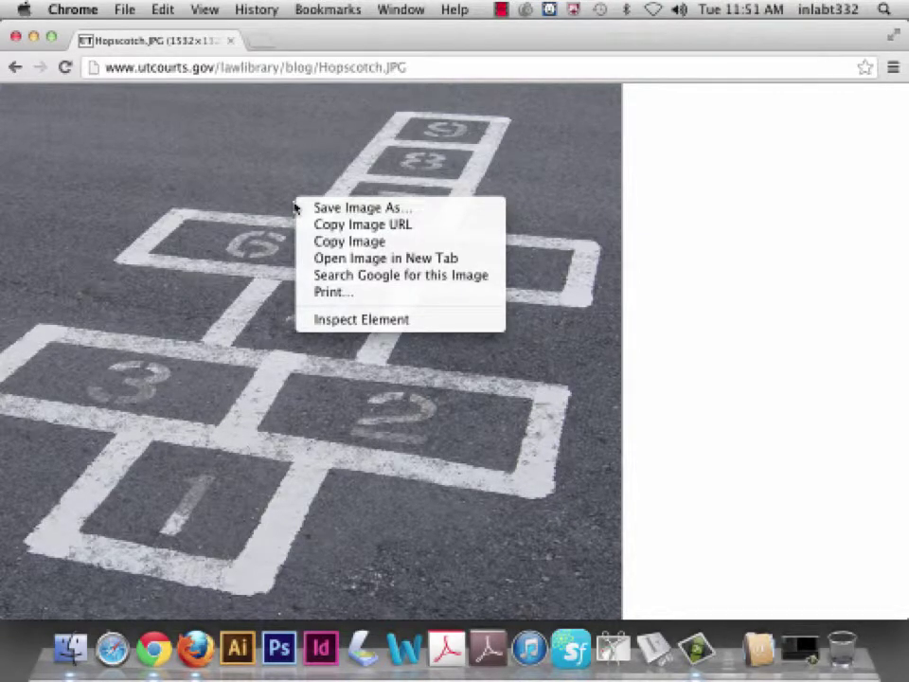
pyautogui.click(347, 207)
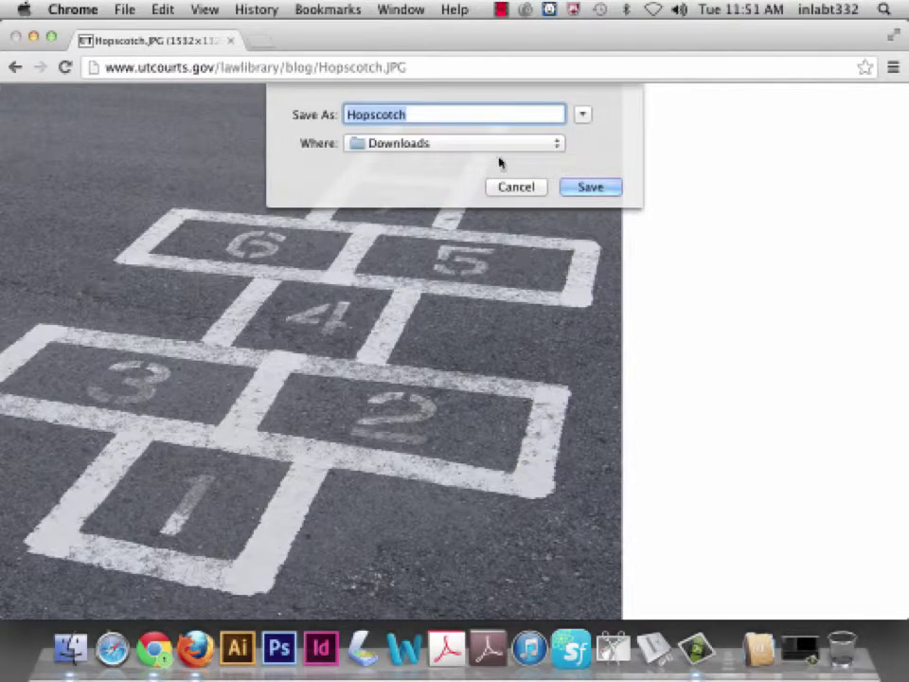
pyautogui.click(582, 114)
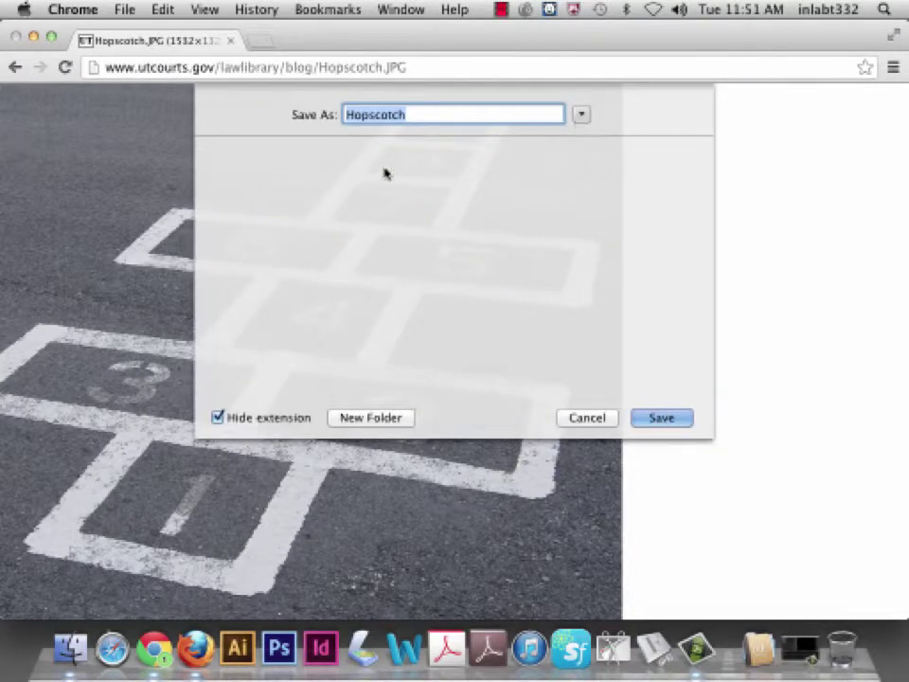
pyautogui.click(257, 334)
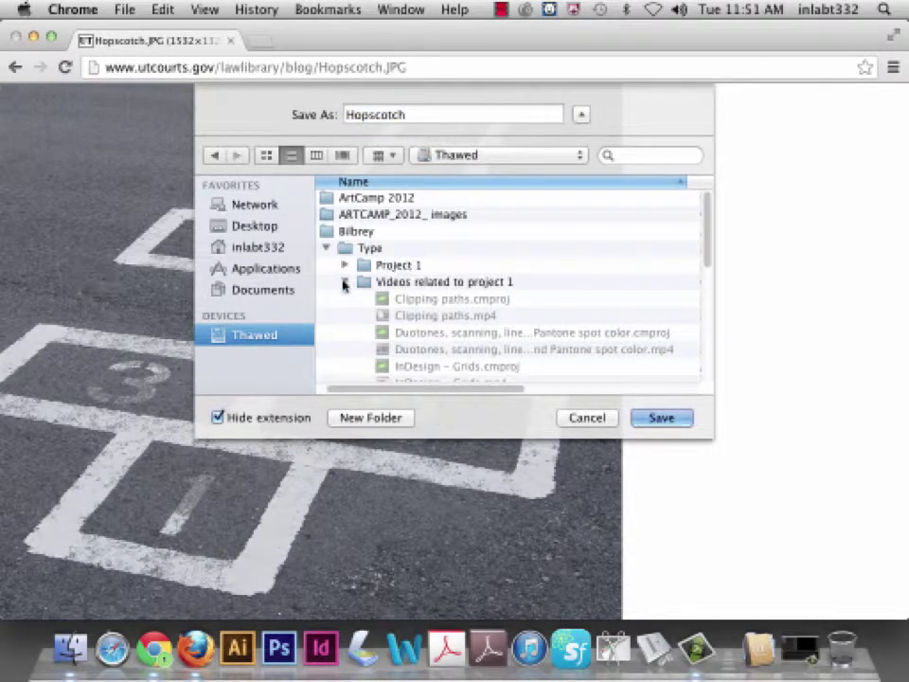
pyautogui.click(343, 282)
pyautogui.doubleClick(352, 248)
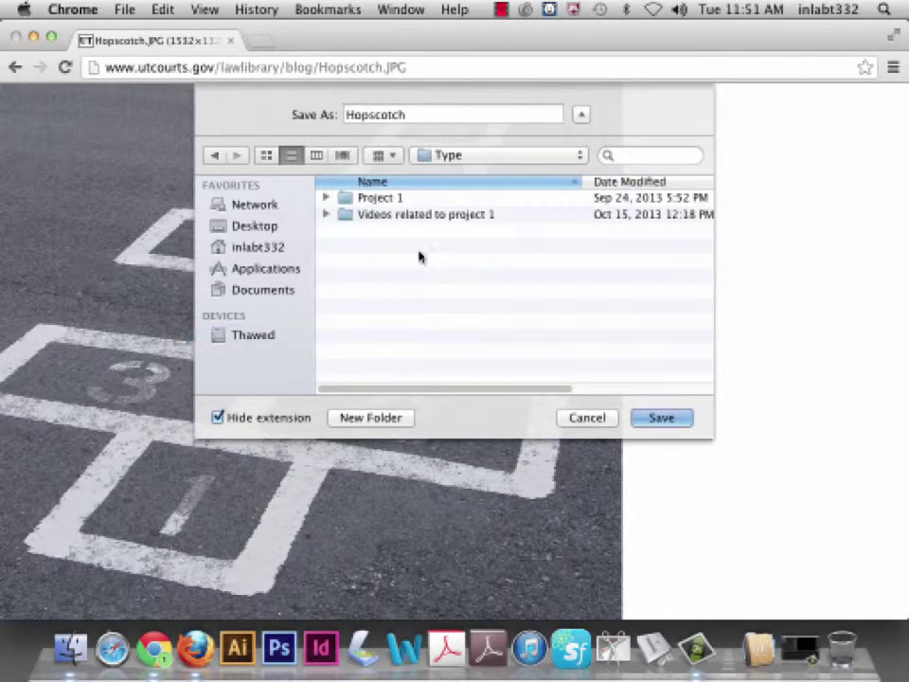
# Create a folder named "Project 3" in the Type folder and a subfolder named "Images" inside it
pyautogui.click(374, 417)
pyautogui.write('P')
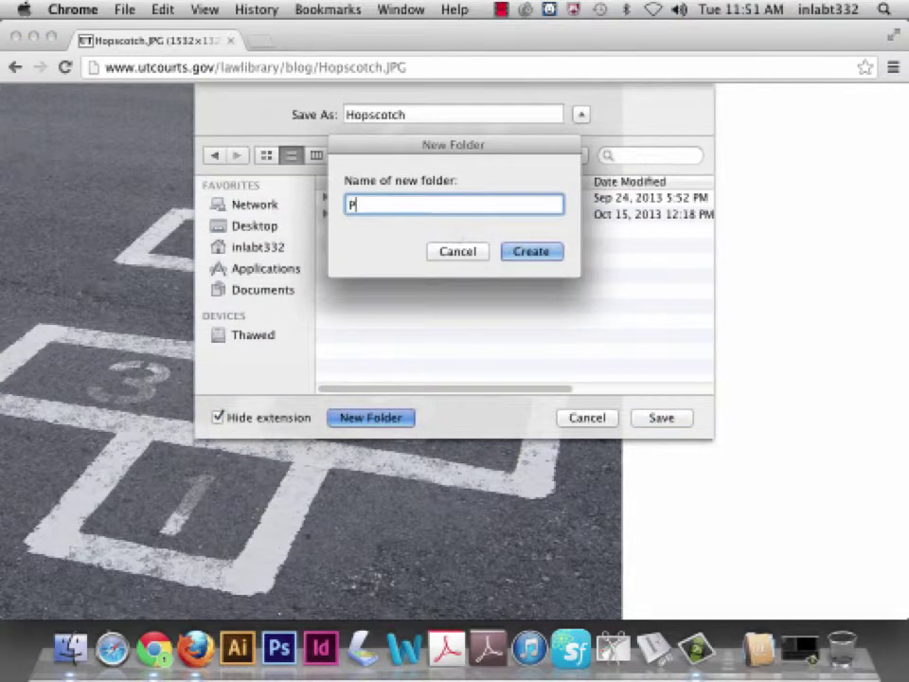
pyautogui.write('roject 3')
pyautogui.click(531, 252)
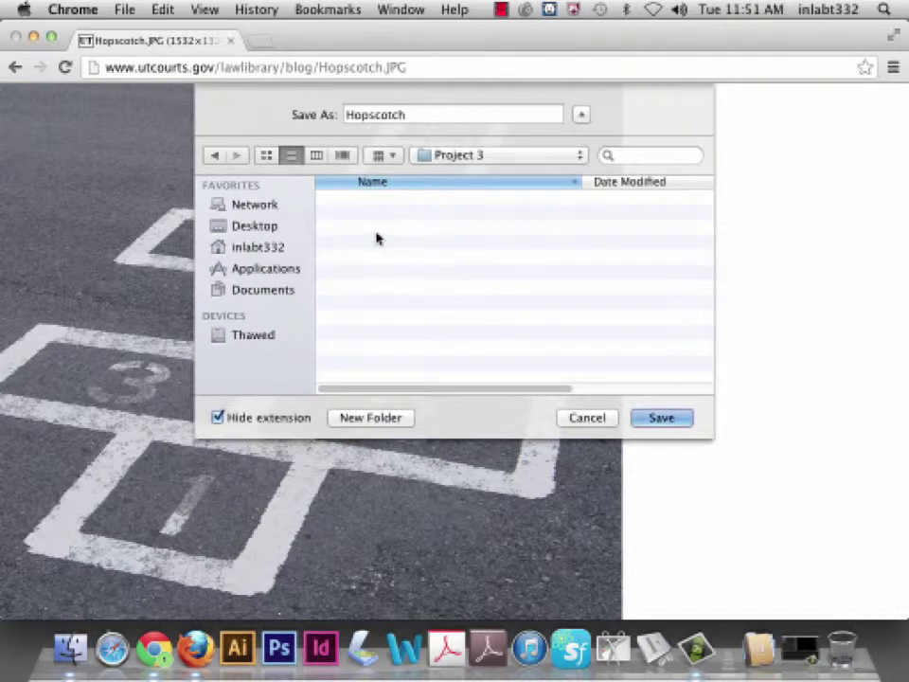
pyautogui.click(368, 417)
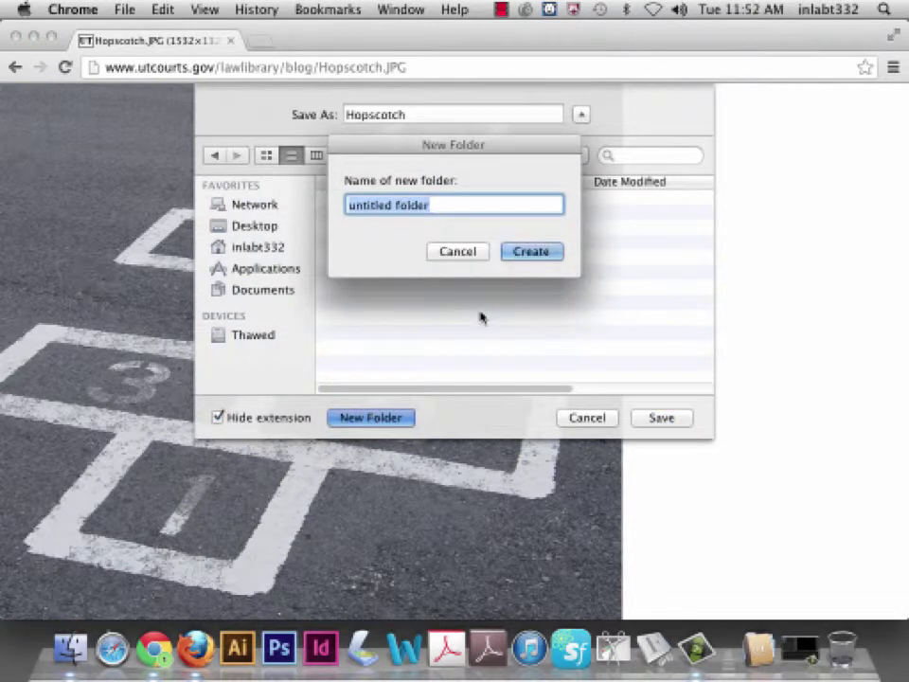
pyautogui.write('Images')
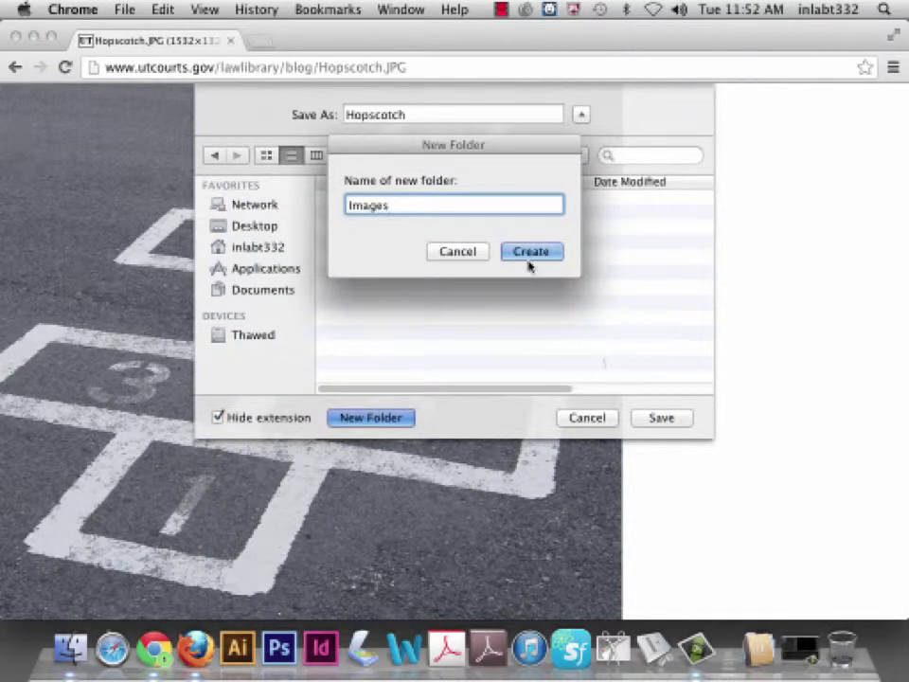
pyautogui.click(528, 251)
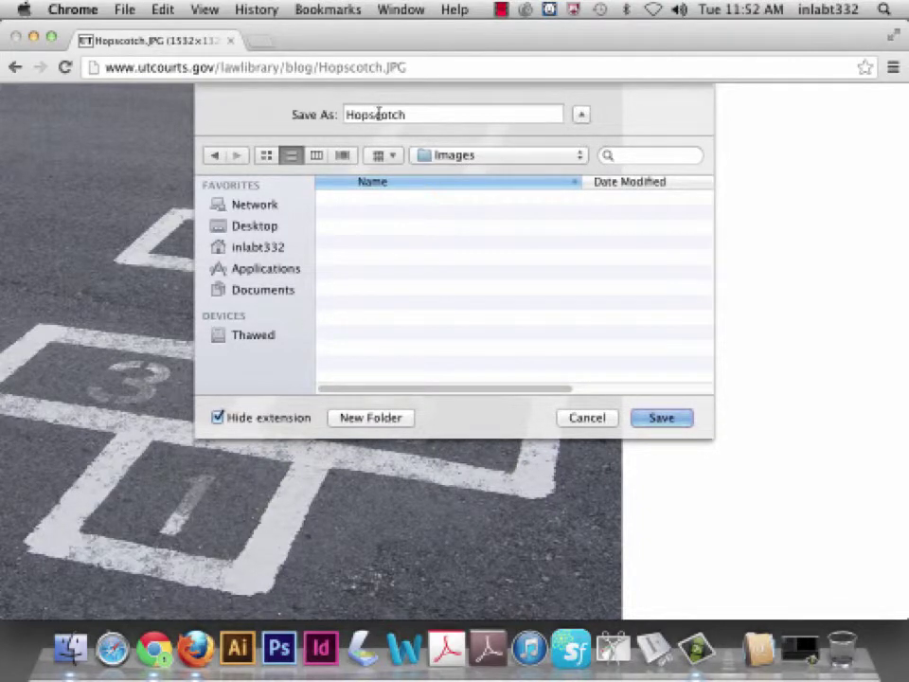
# Check the destination's folder path and save the picture as Hopscotch in the Images folder
pyautogui.click(551, 157)
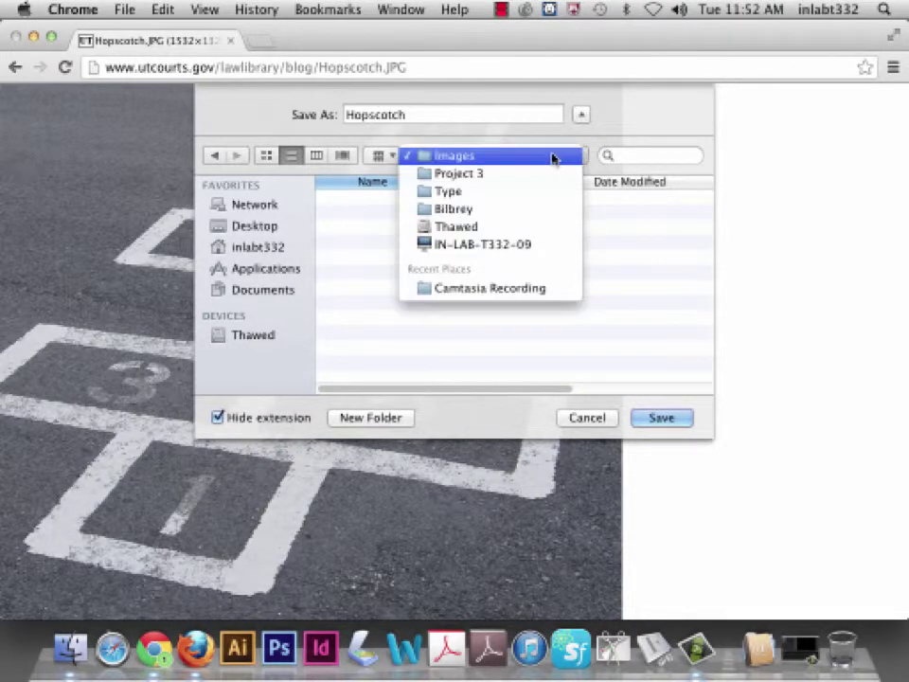
pyautogui.click(467, 163)
pyautogui.click(681, 418)
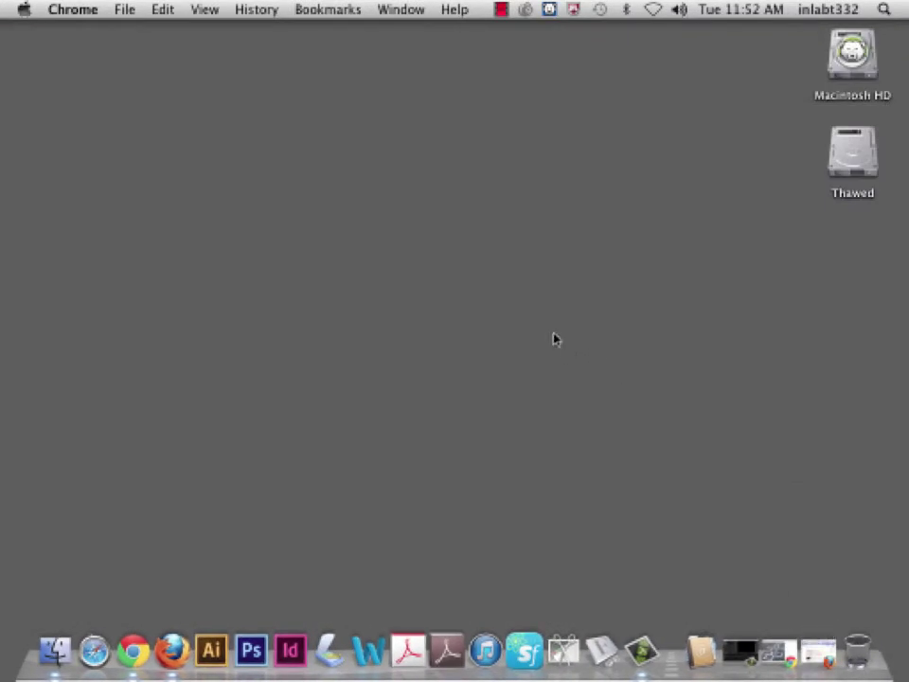
# Switch to Finder, open the Project 3 folder on the Thawed drive and expand its Images folder
pyautogui.click(554, 339)
pyautogui.click(858, 163)
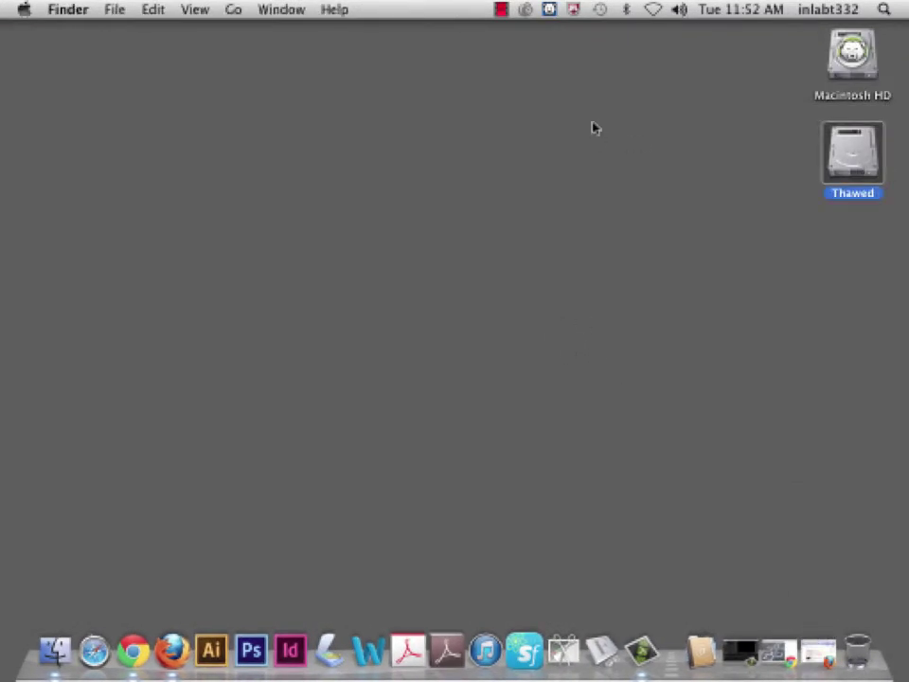
pyautogui.press('super+o')
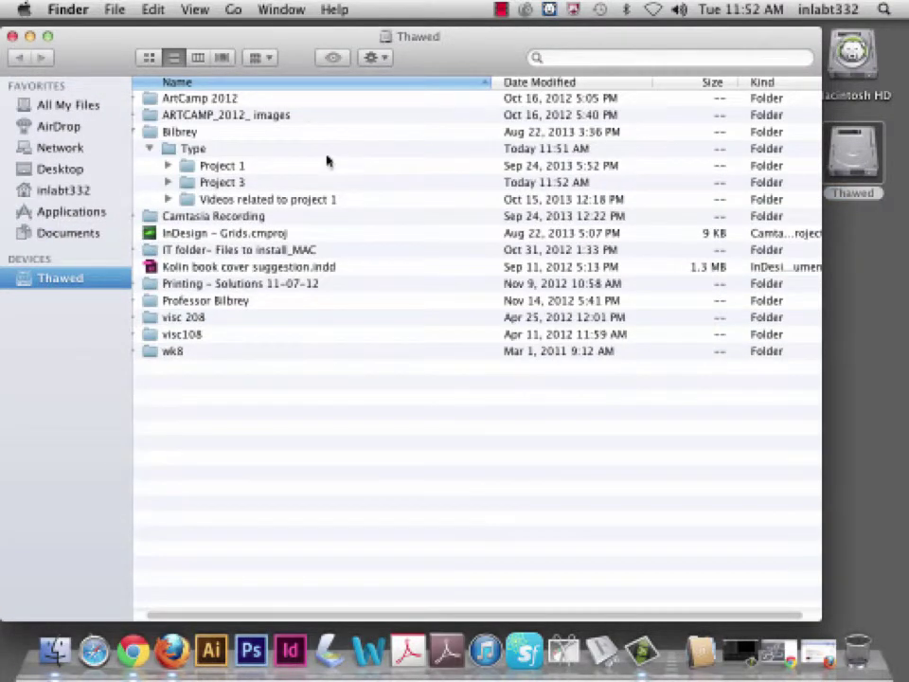
pyautogui.doubleClick(191, 183)
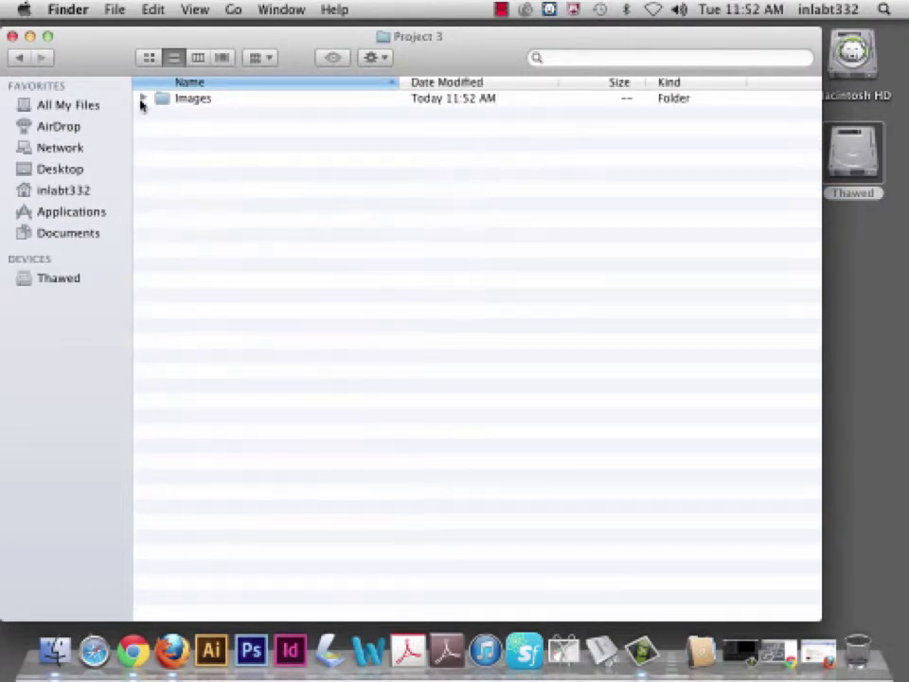
pyautogui.click(142, 98)
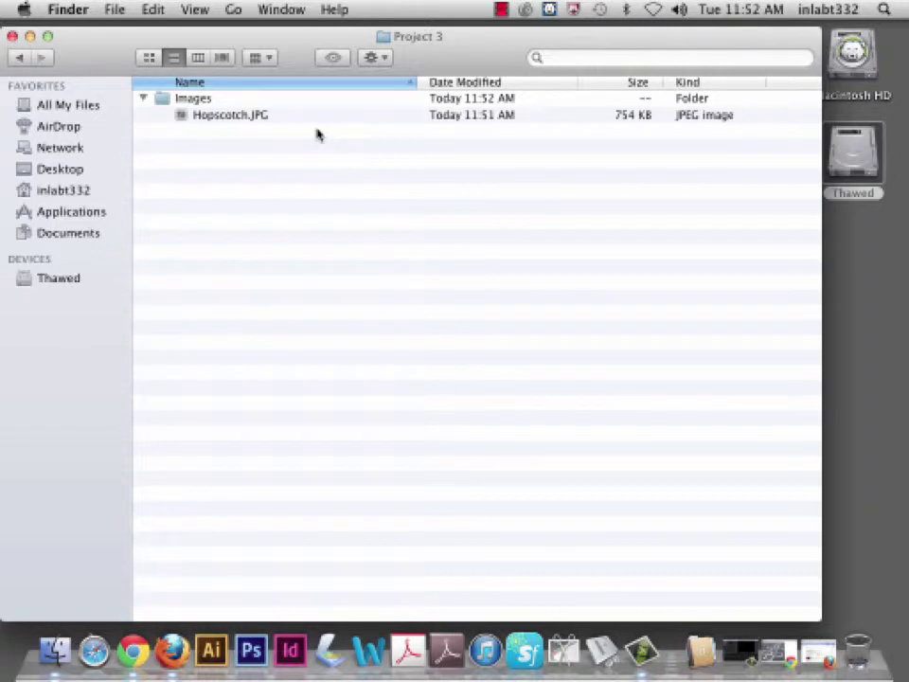
# Open Hopscotch.JPG with Adobe Photoshop CS6 and show the rulers around the image
pyautogui.rightClick(202, 115)
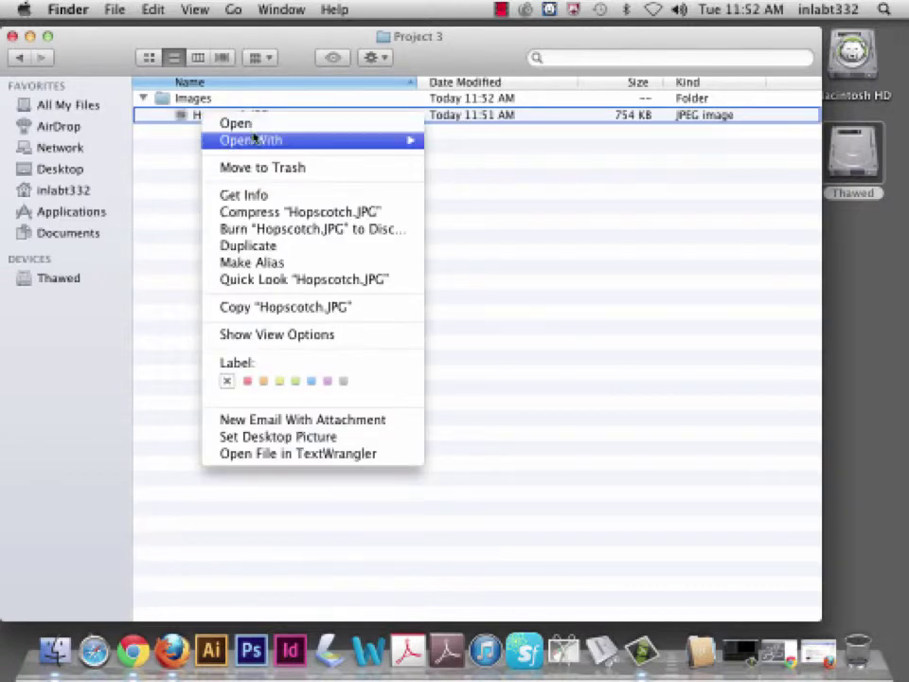
pyautogui.moveTo(255, 147)
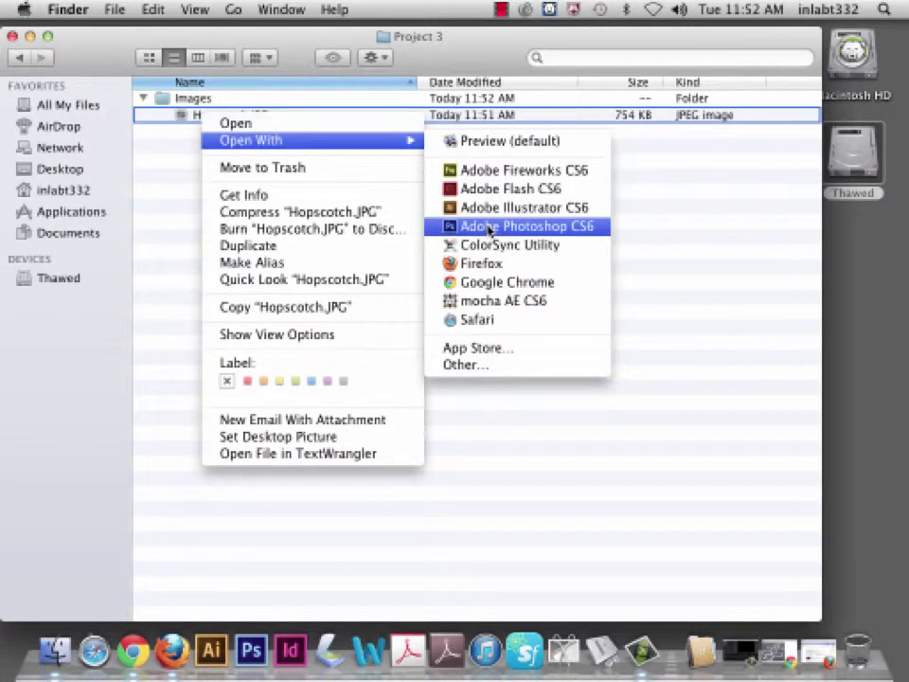
pyautogui.click(488, 227)
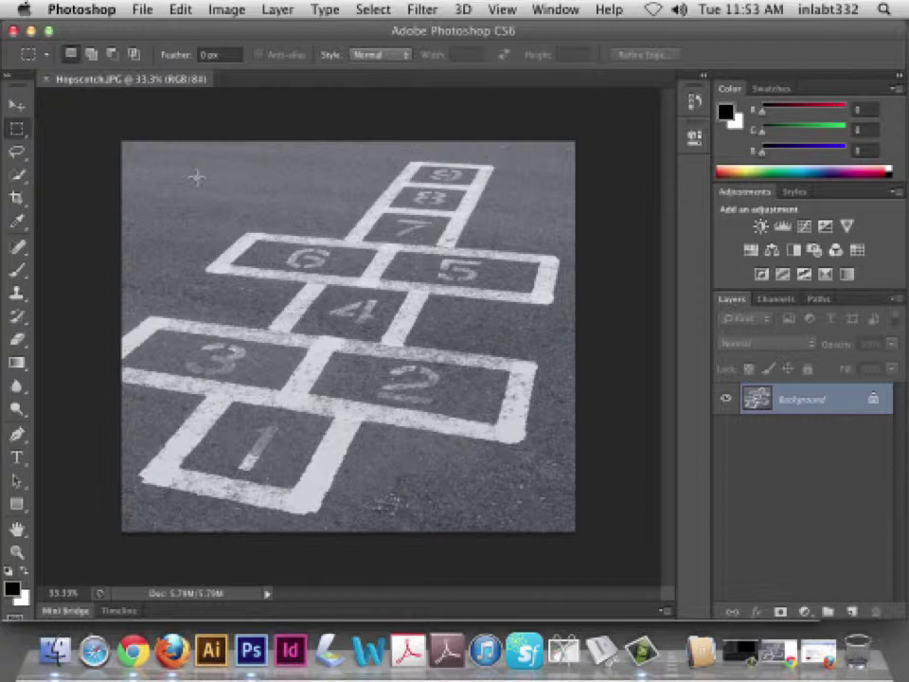
pyautogui.press('super+r')
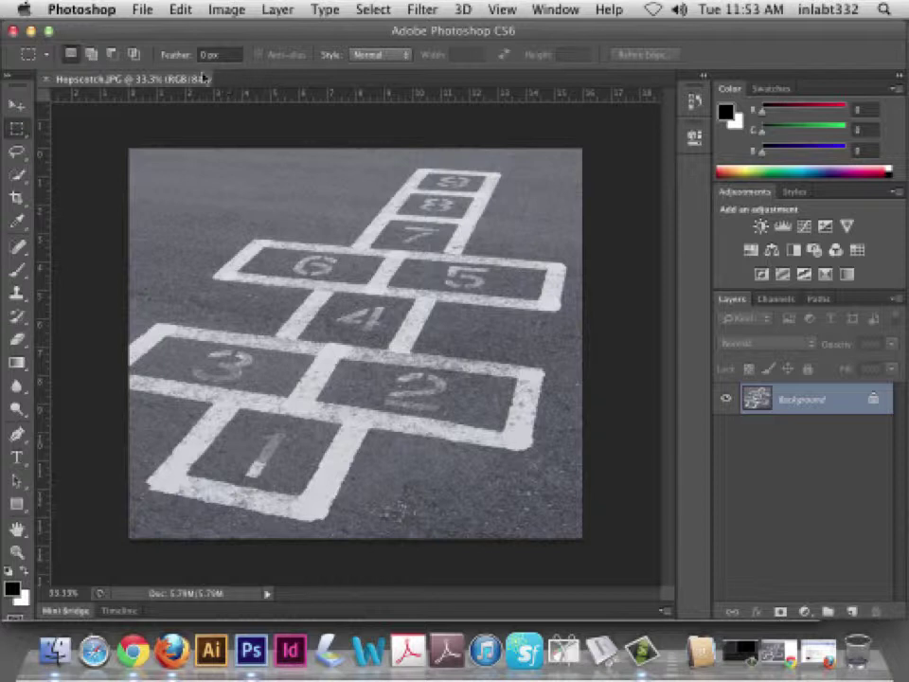
# Inspect the hopscotch image's pixel dimensions, document size and resolution with Image Size, closing it without applying anything
pyautogui.click(225, 9)
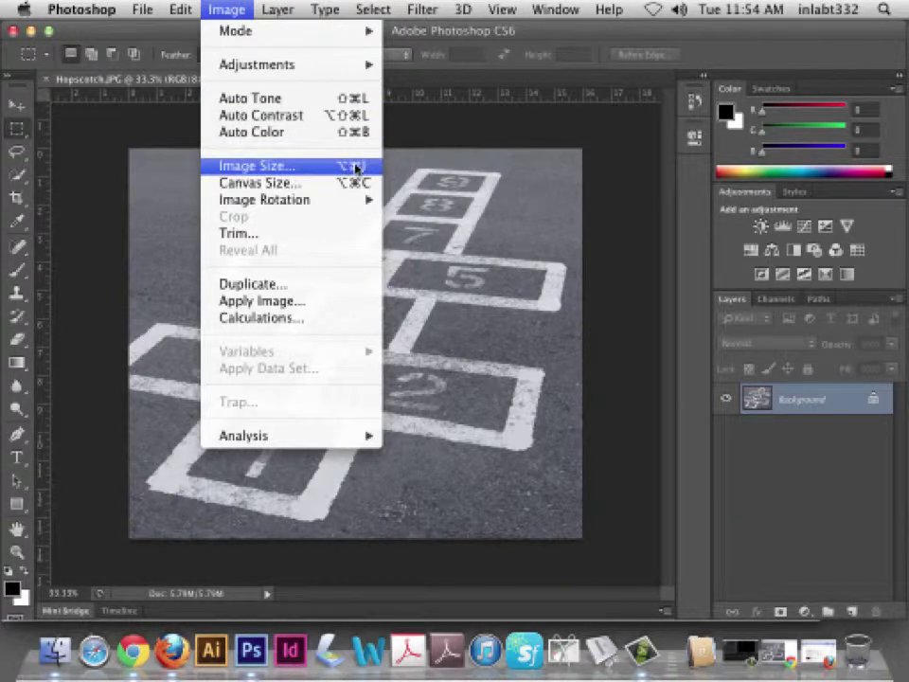
pyautogui.click(227, 10)
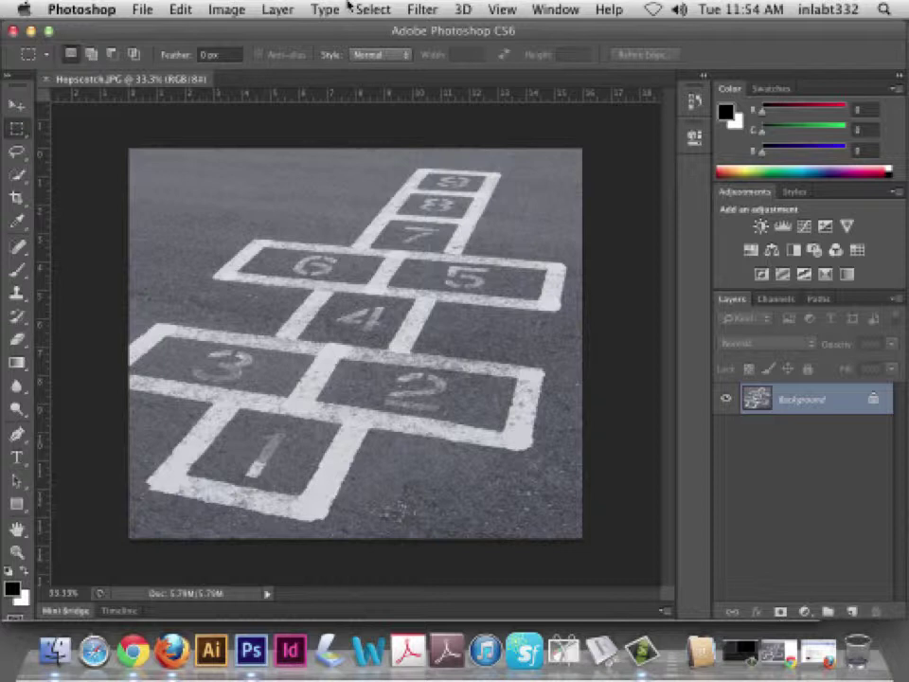
pyautogui.press('super+alt+i')
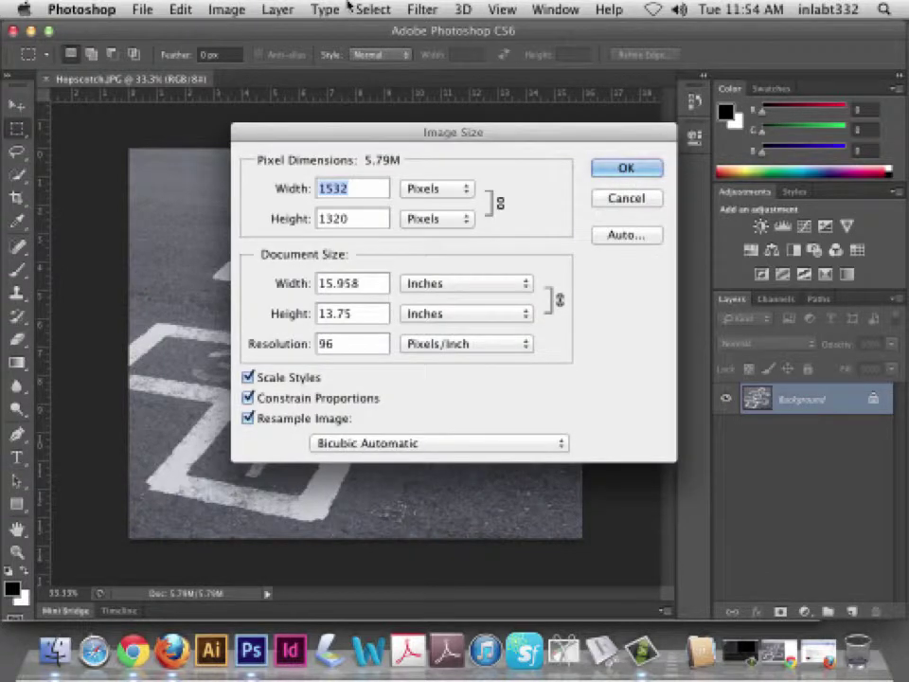
pyautogui.click(625, 197)
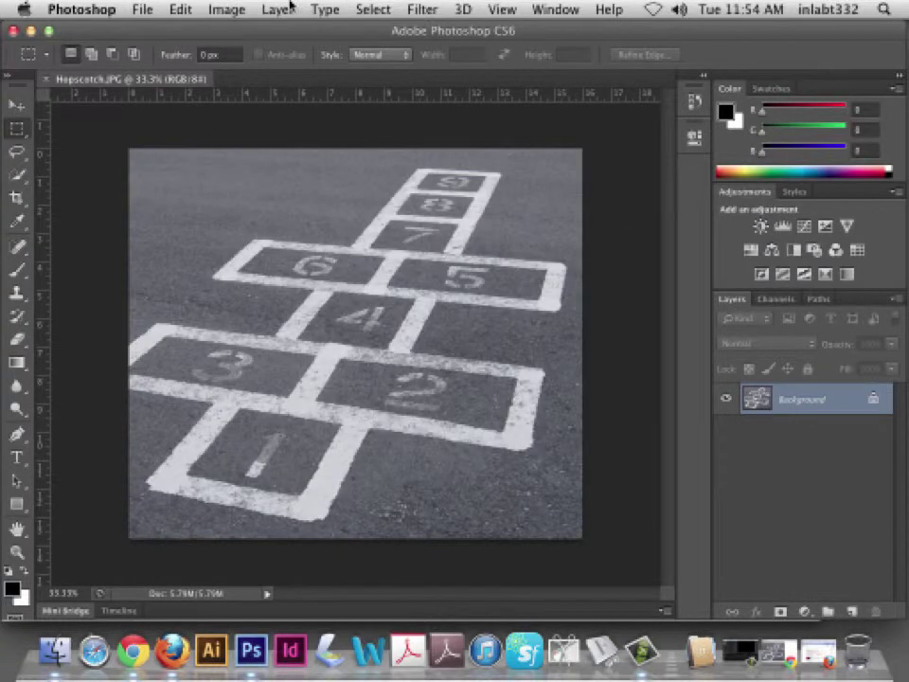
# Open Image Size for the hopscotch image and turn off Resample Image
pyautogui.click(227, 9)
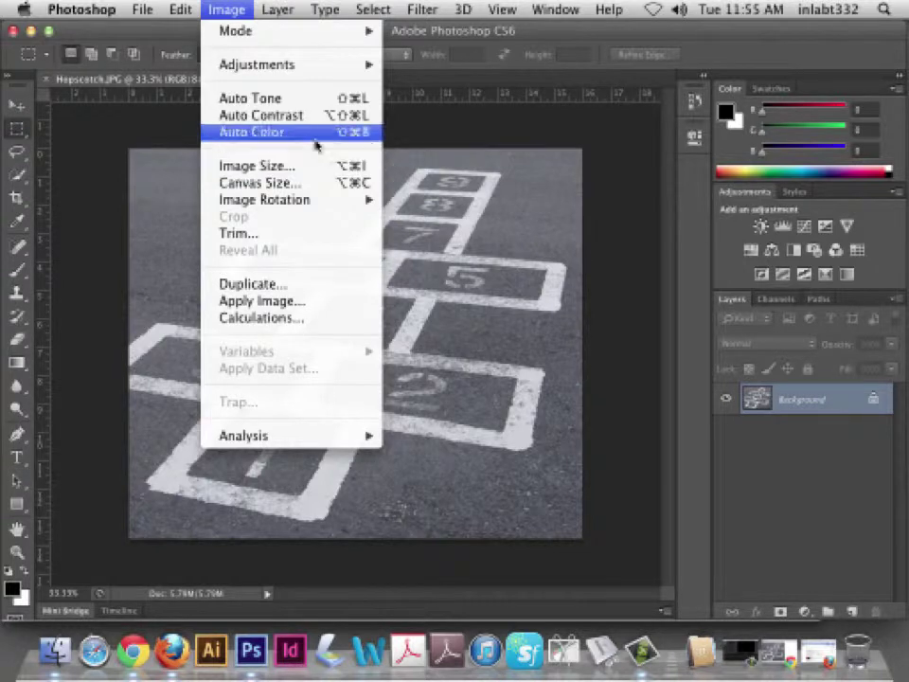
pyautogui.click(238, 10)
pyautogui.press('super+alt+i')
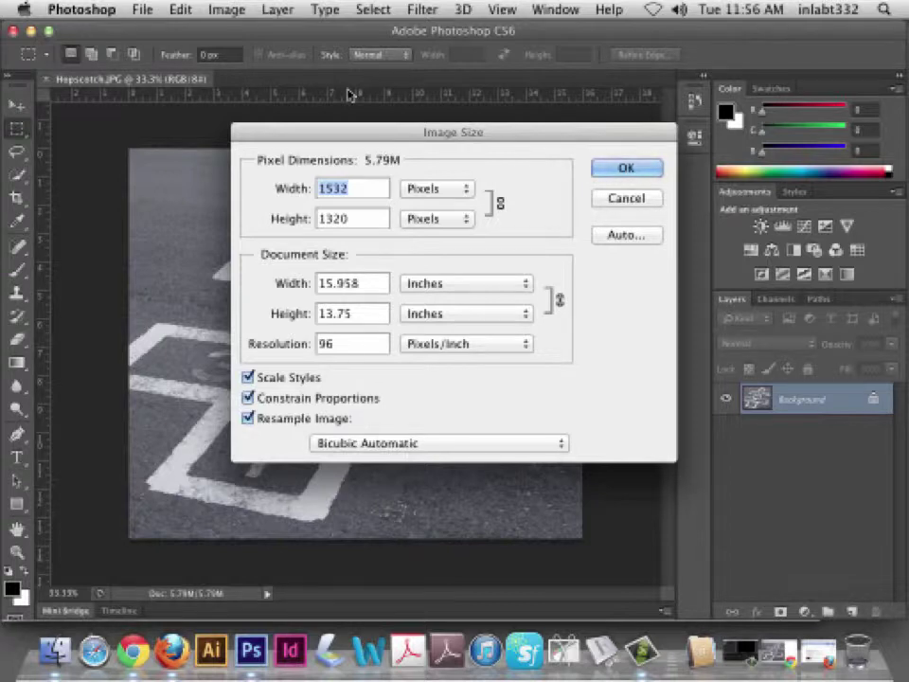
pyautogui.moveTo(486, 140); pyautogui.dragTo(489, 81)
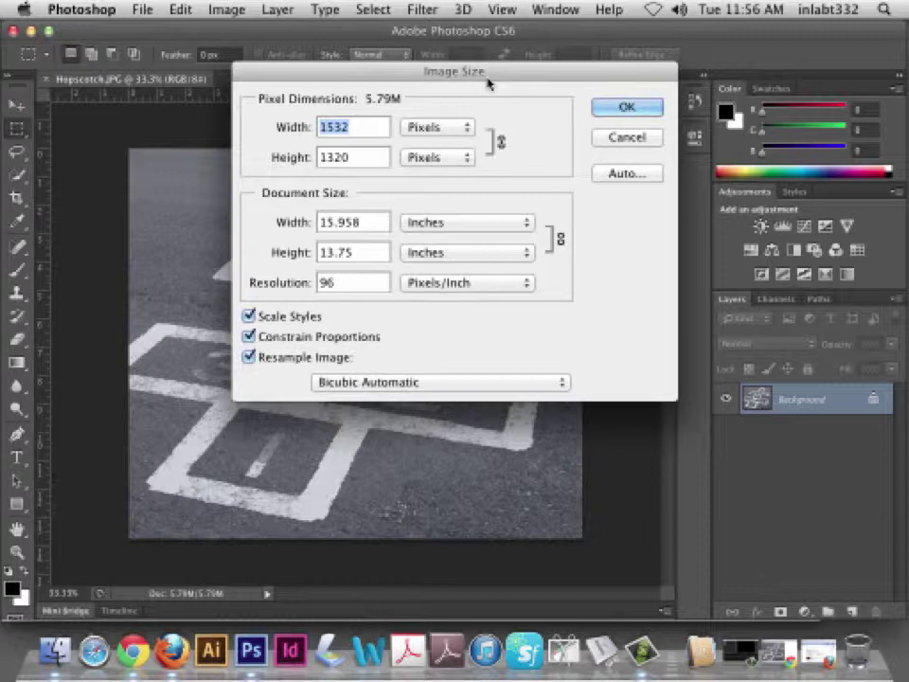
pyautogui.moveTo(483, 82); pyautogui.dragTo(487, 59)
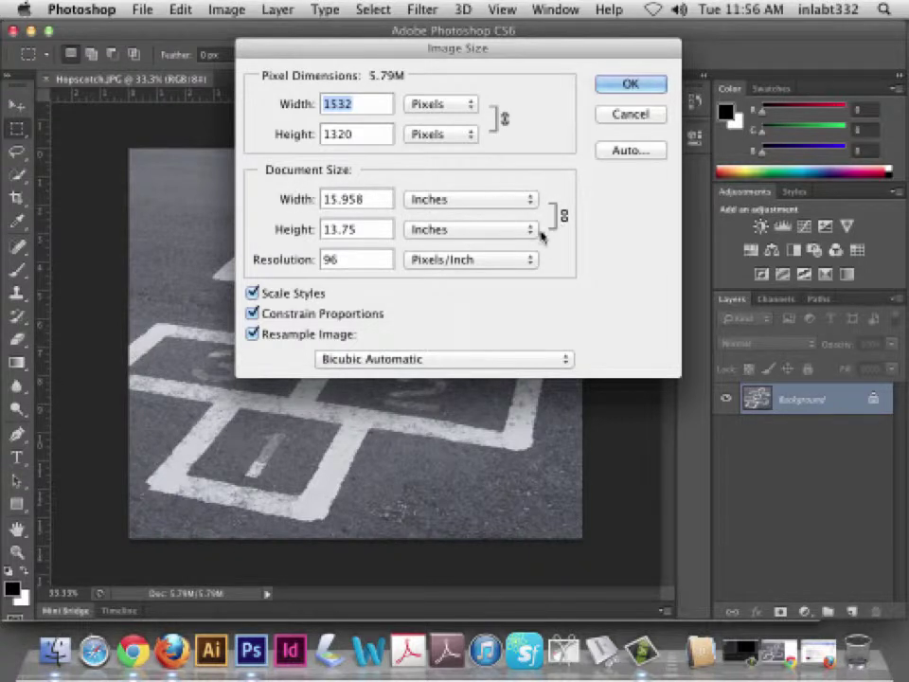
pyautogui.moveTo(369, 200); pyautogui.dragTo(299, 214)
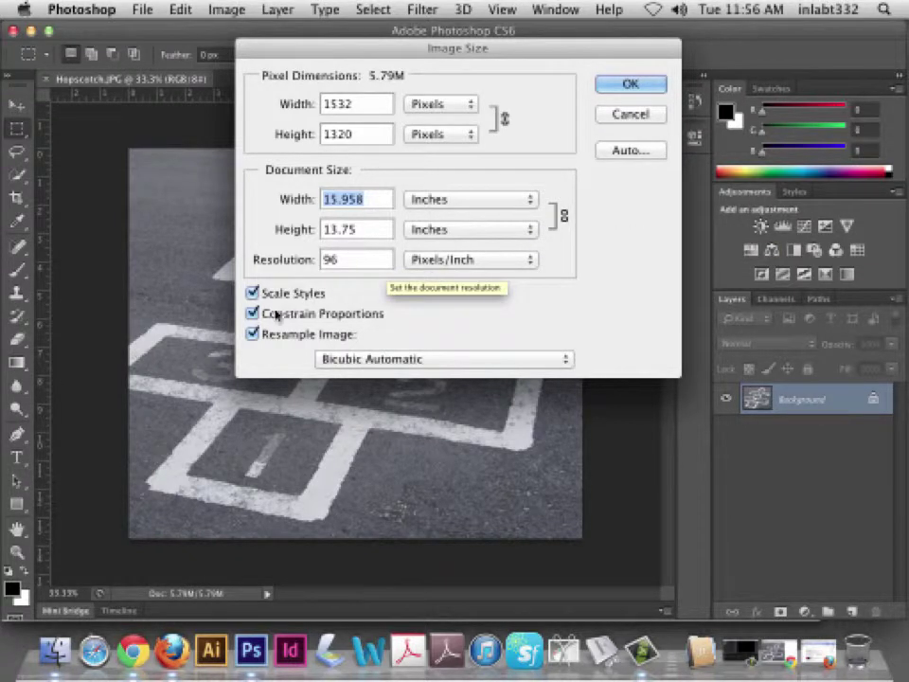
pyautogui.click(251, 335)
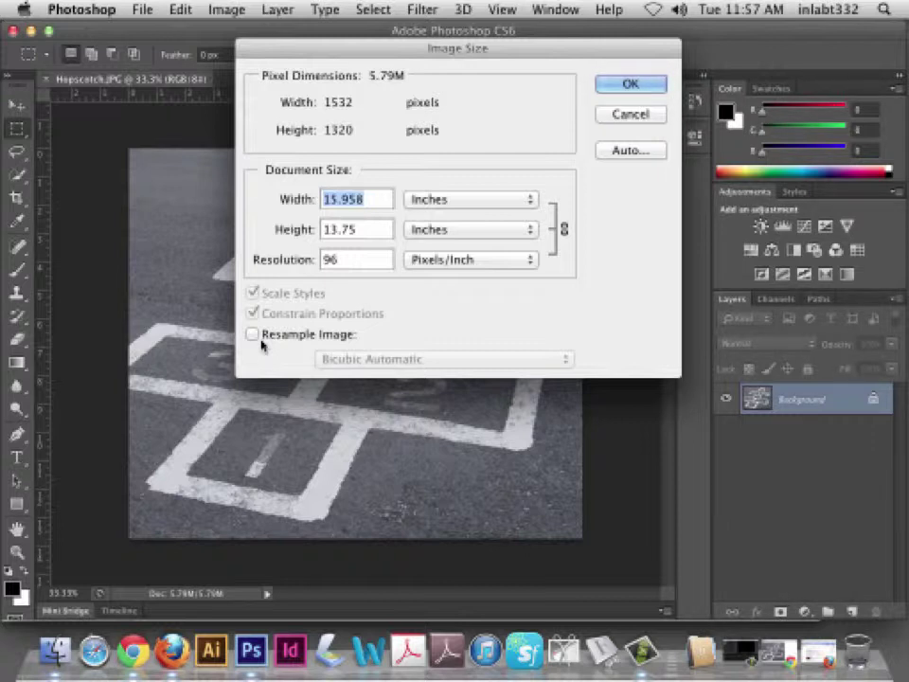
# Cancel Image Size without applying anything and switch to the hopscotch picture's page in Chrome
pyautogui.click(780, 662)
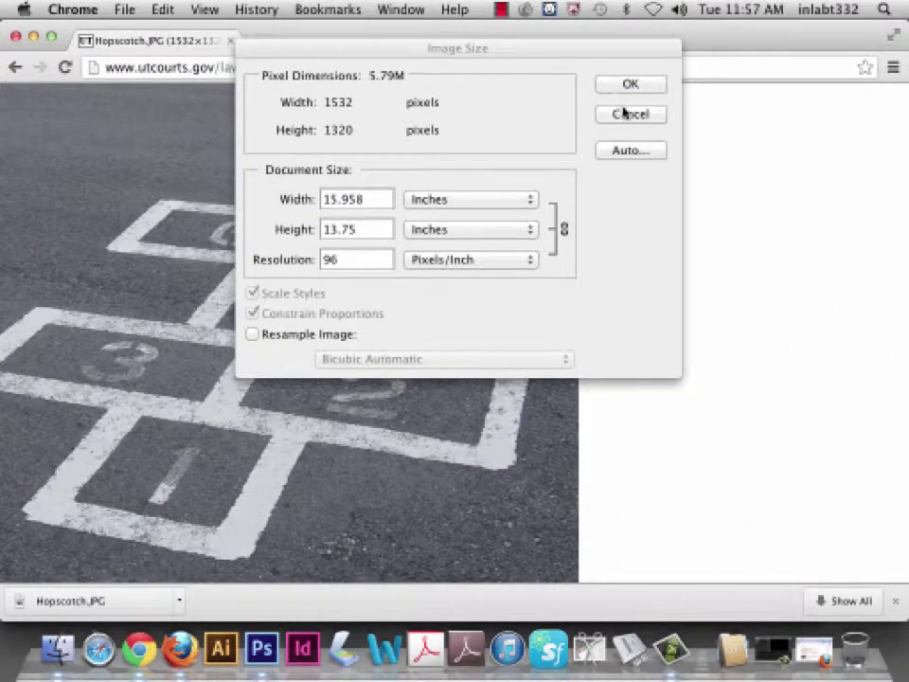
pyautogui.moveTo(339, 42); pyautogui.dragTo(566, 61)
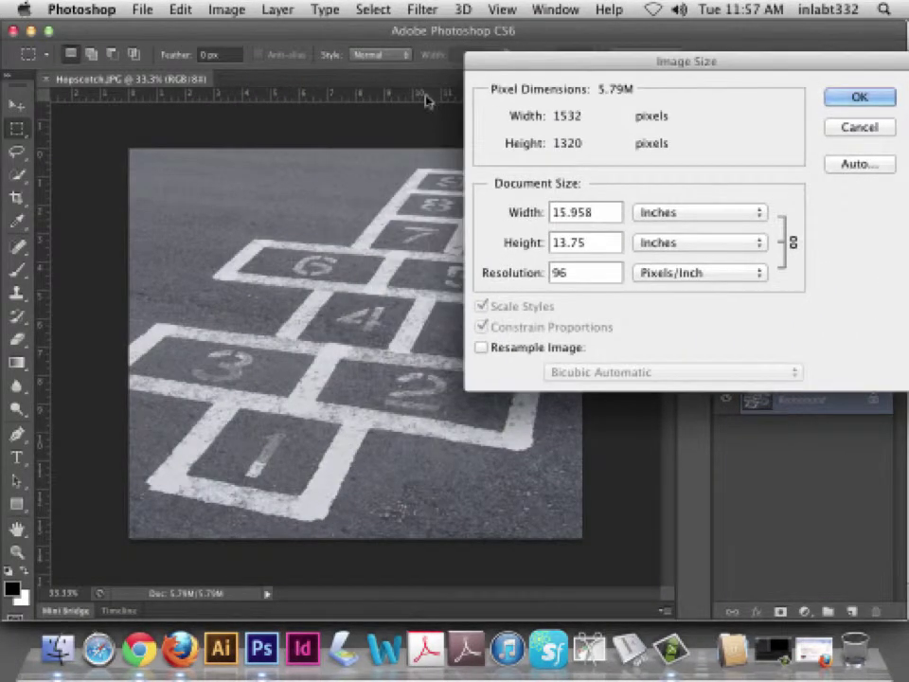
pyautogui.click(769, 651)
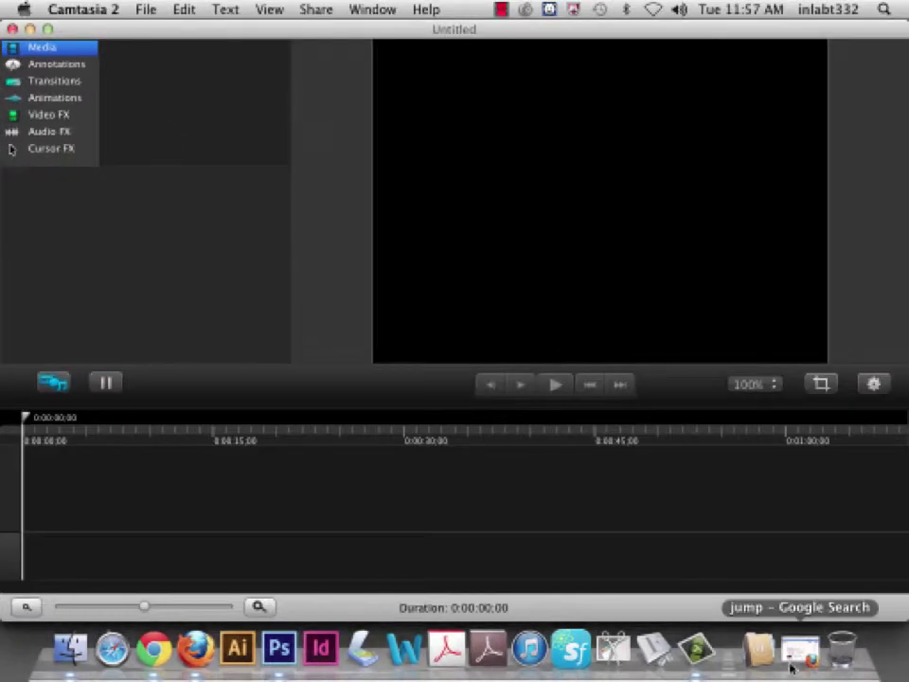
pyautogui.click(29, 30)
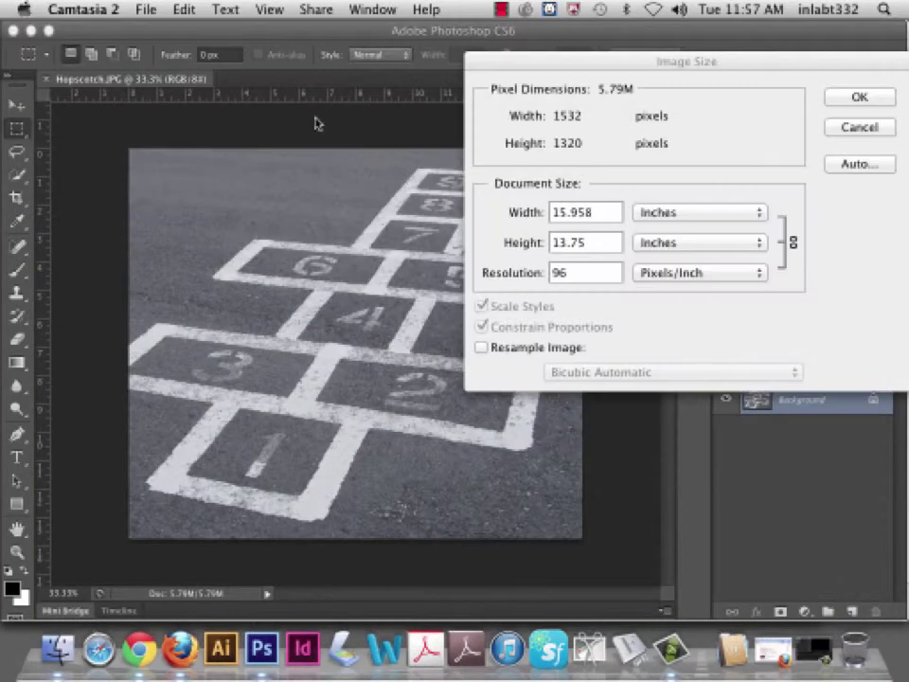
pyautogui.click(38, 36)
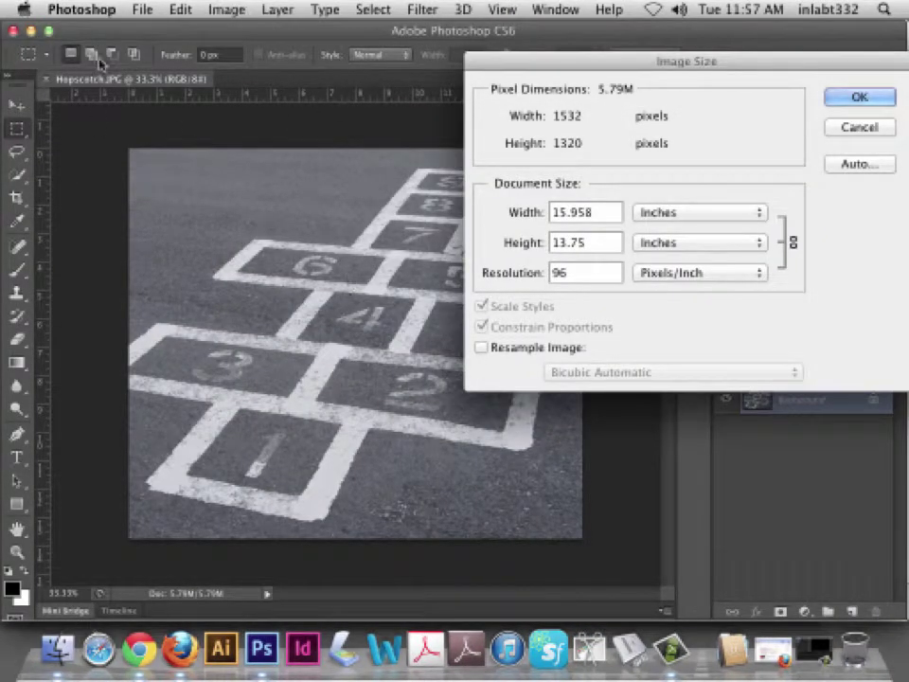
pyautogui.click(861, 127)
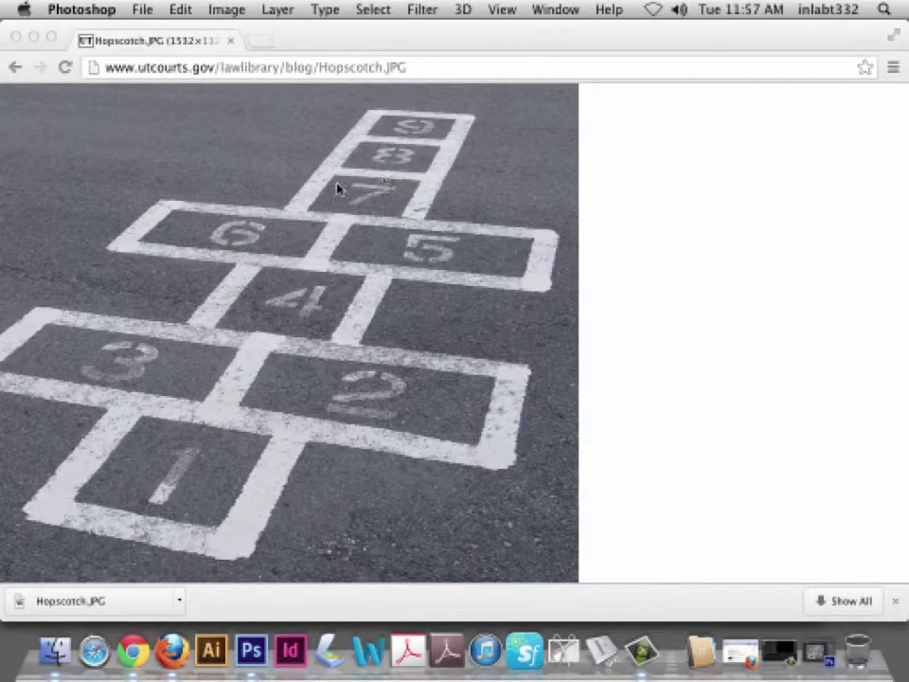
# Return to the hop scotch image results in Google and reopen the full hopscotch picture from its preview
pyautogui.rightClick(332, 188)
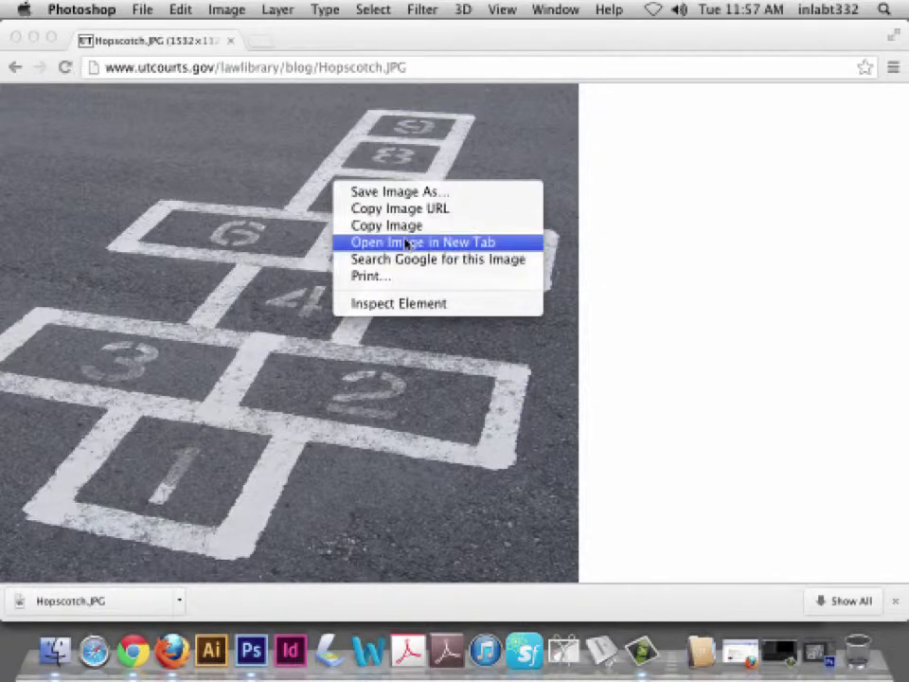
pyautogui.click(15, 66)
pyautogui.click(15, 66)
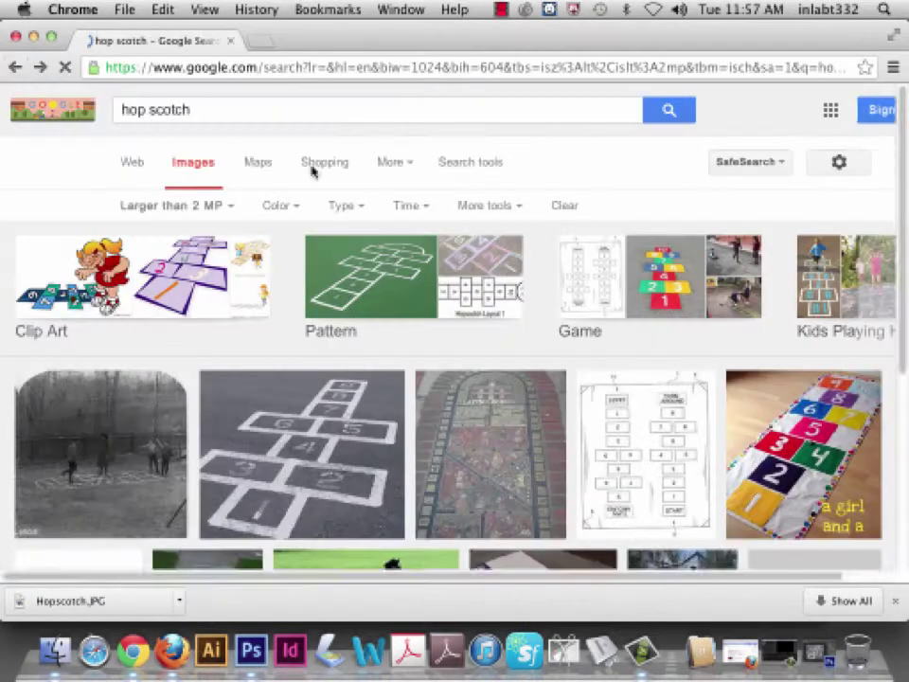
pyautogui.click(284, 416)
pyautogui.rightClick(281, 414)
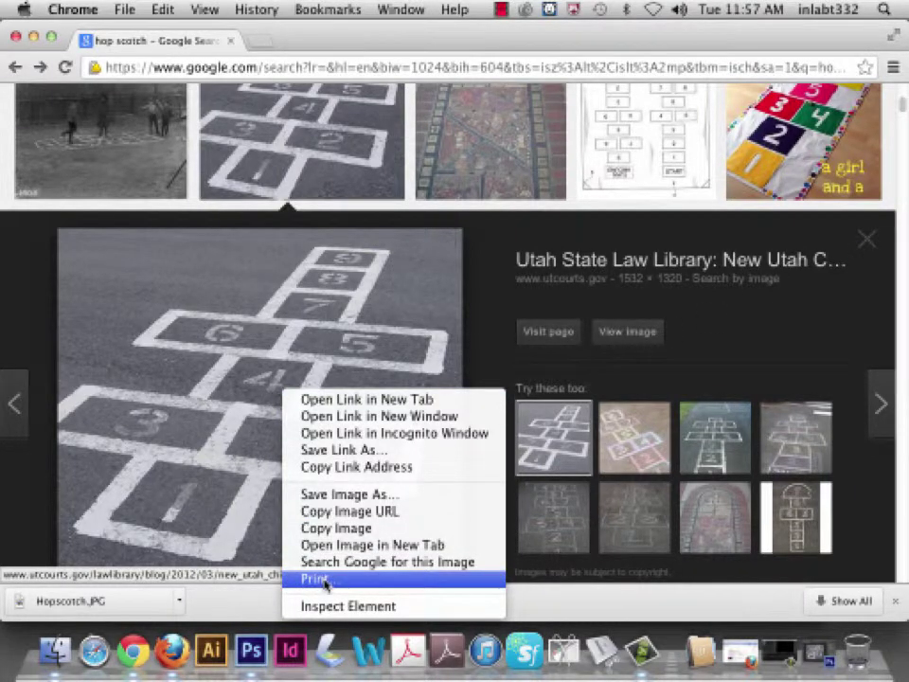
pyautogui.click(663, 336)
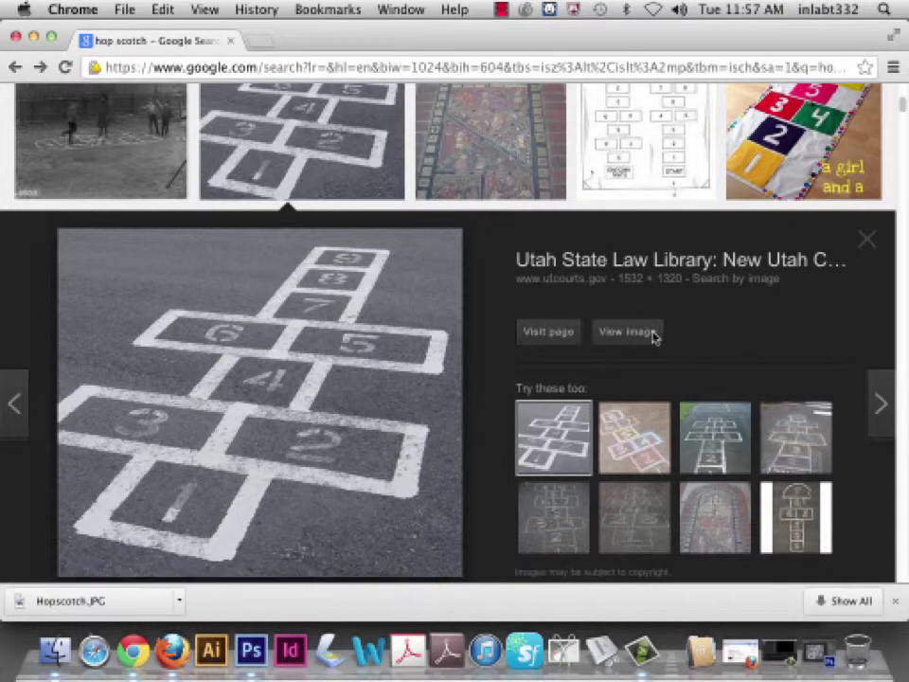
pyautogui.click(651, 336)
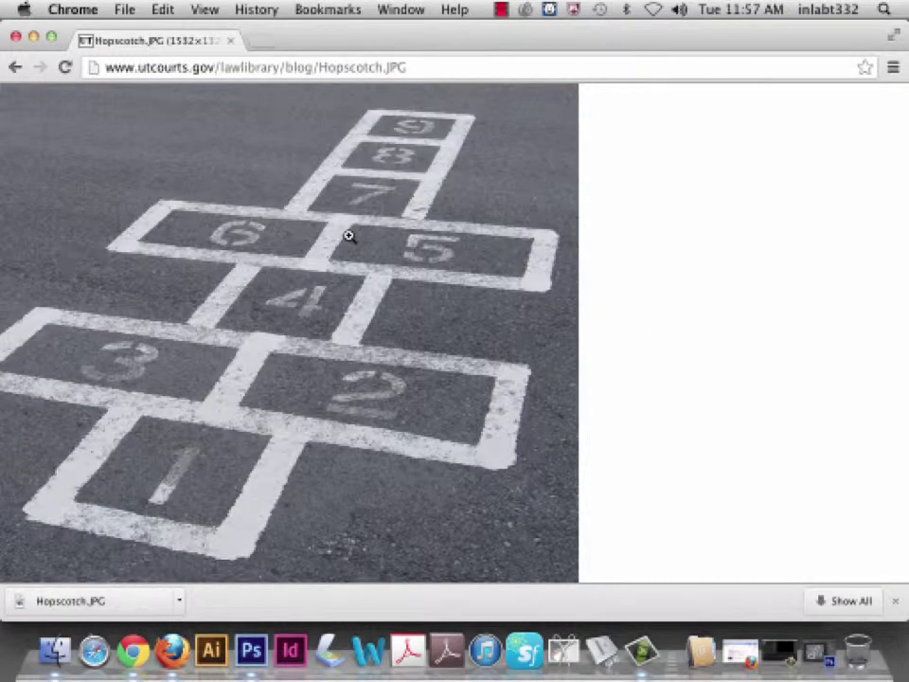
# Examine the hopscotch picture's HTML element and style dimensions with Inspect Element, closing the developer tools when finished
pyautogui.click(349, 235)
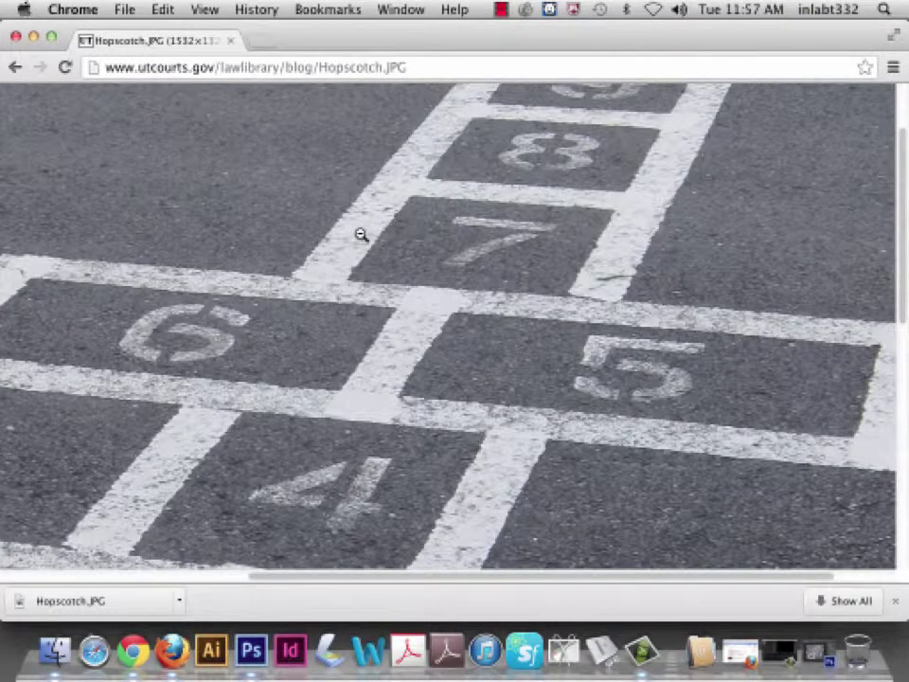
pyautogui.rightClick(360, 233)
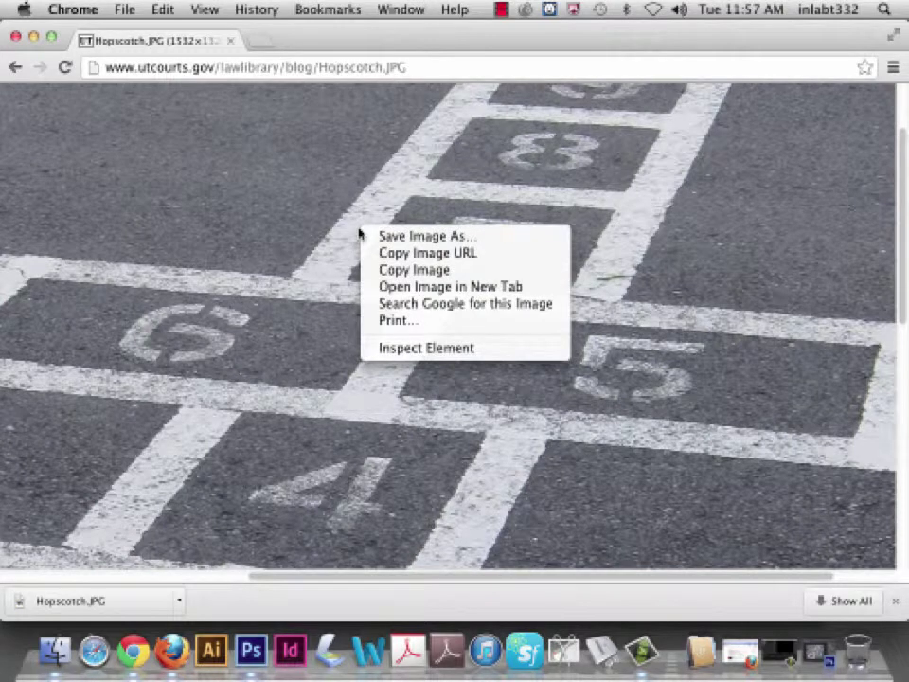
pyautogui.click(438, 351)
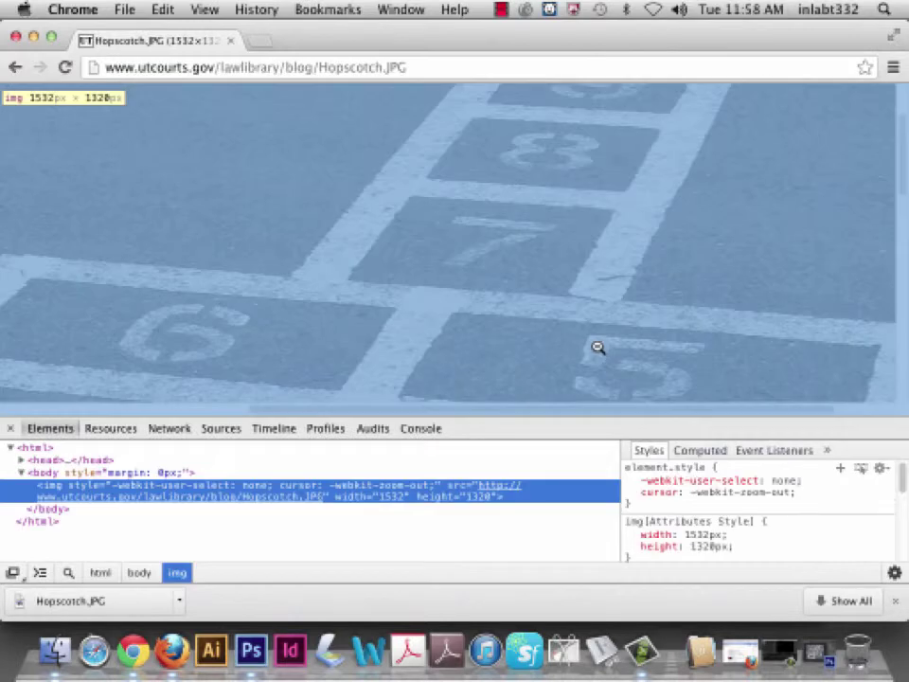
pyautogui.scroll(-5, 743, 530)
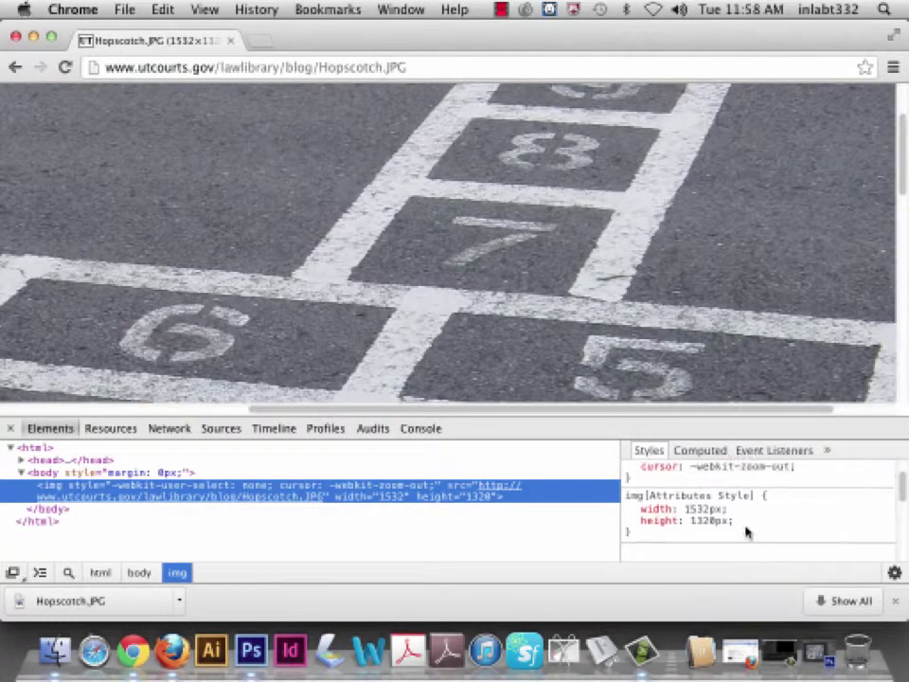
pyautogui.scroll(5, 760, 531)
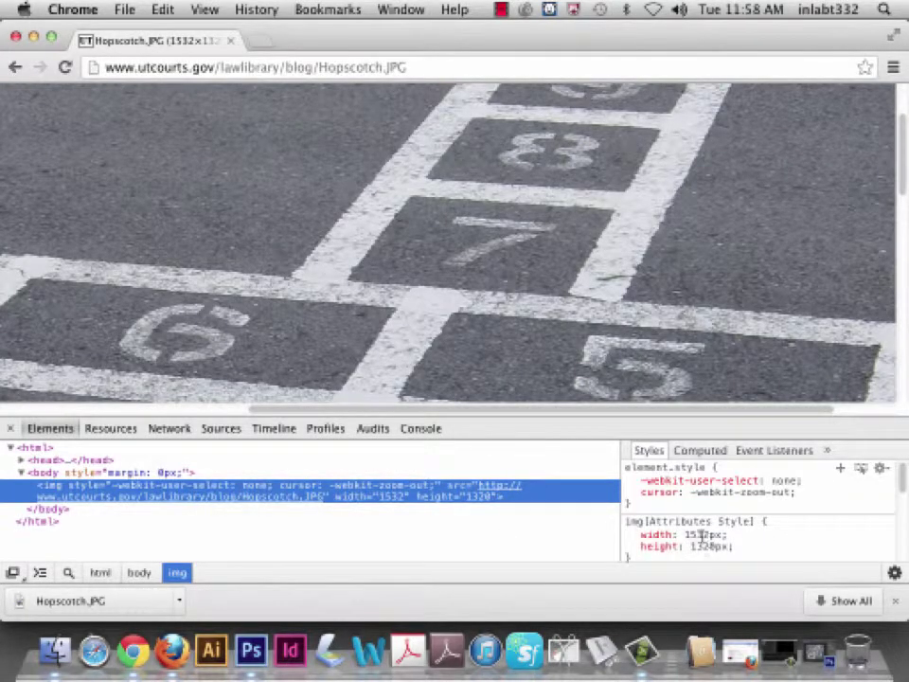
pyautogui.scroll(-1, 705, 537)
pyautogui.scroll(-5, 705, 537)
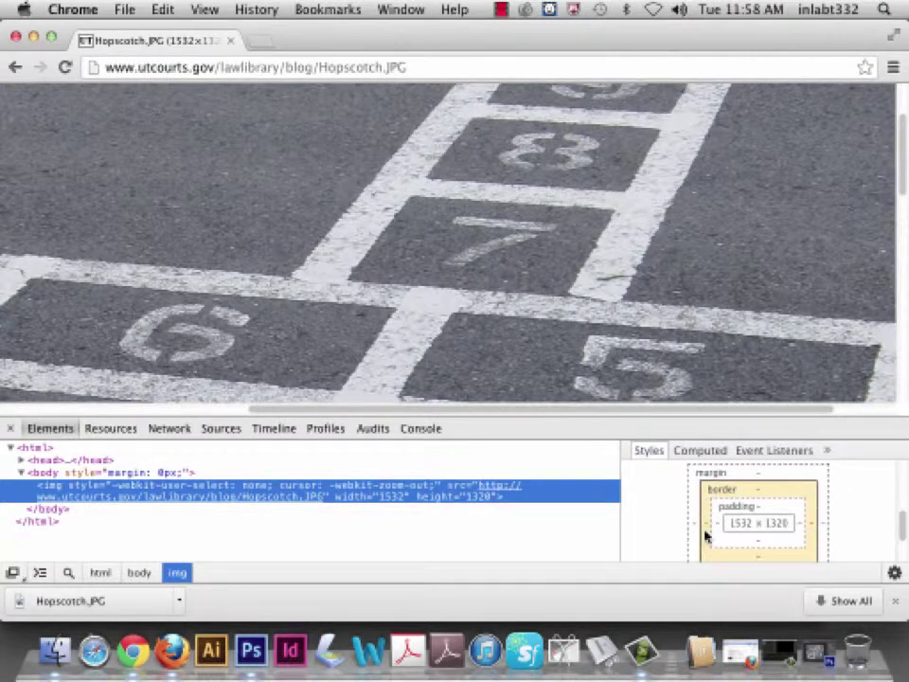
pyautogui.scroll(5, 705, 537)
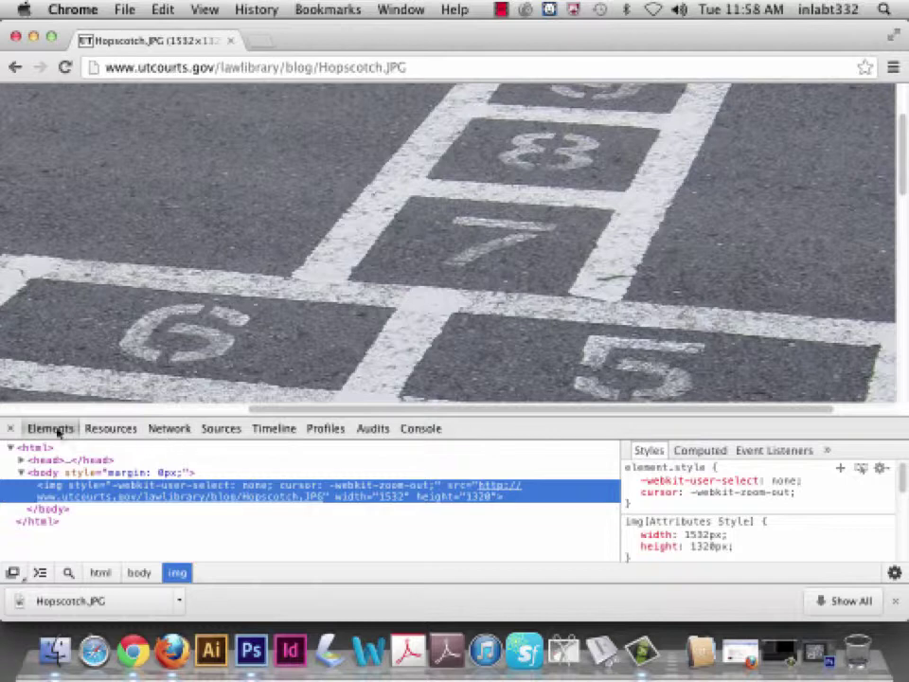
pyautogui.click(10, 427)
pyautogui.click(546, 313)
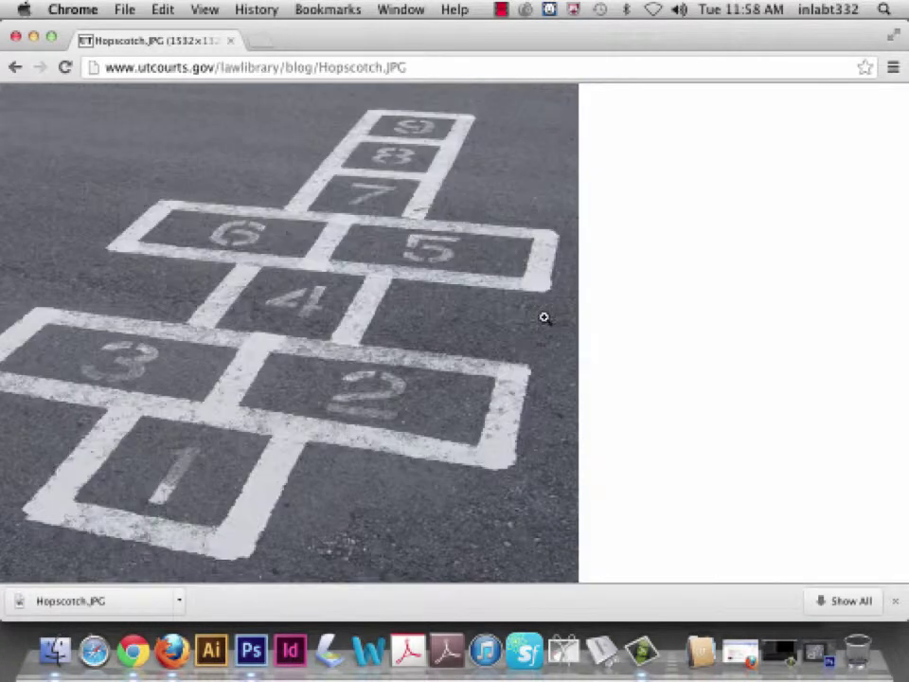
pyautogui.click(361, 273)
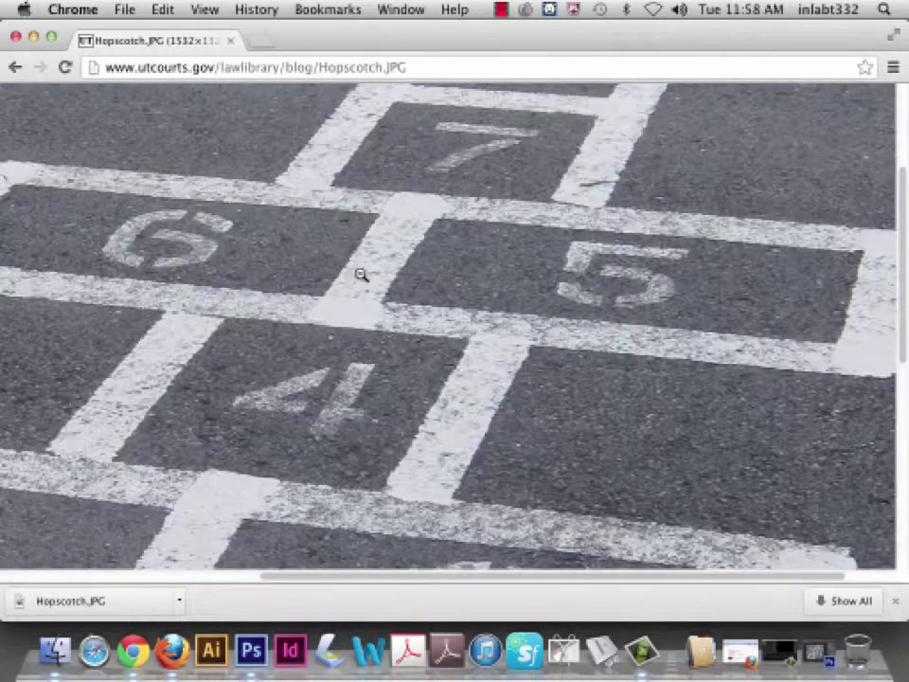
pyautogui.click(442, 253)
pyautogui.click(389, 276)
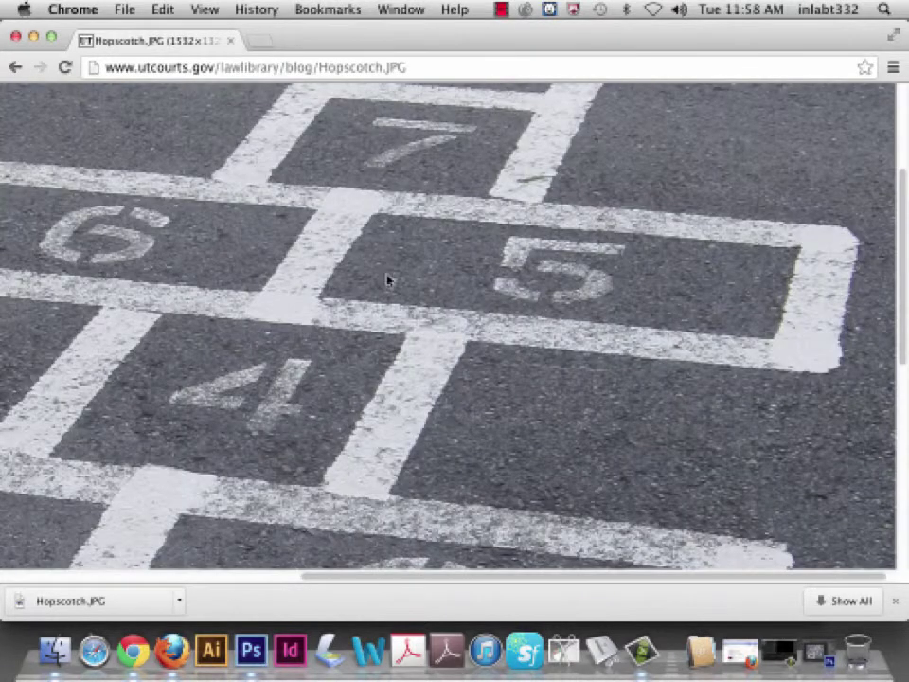
pyautogui.click(387, 280)
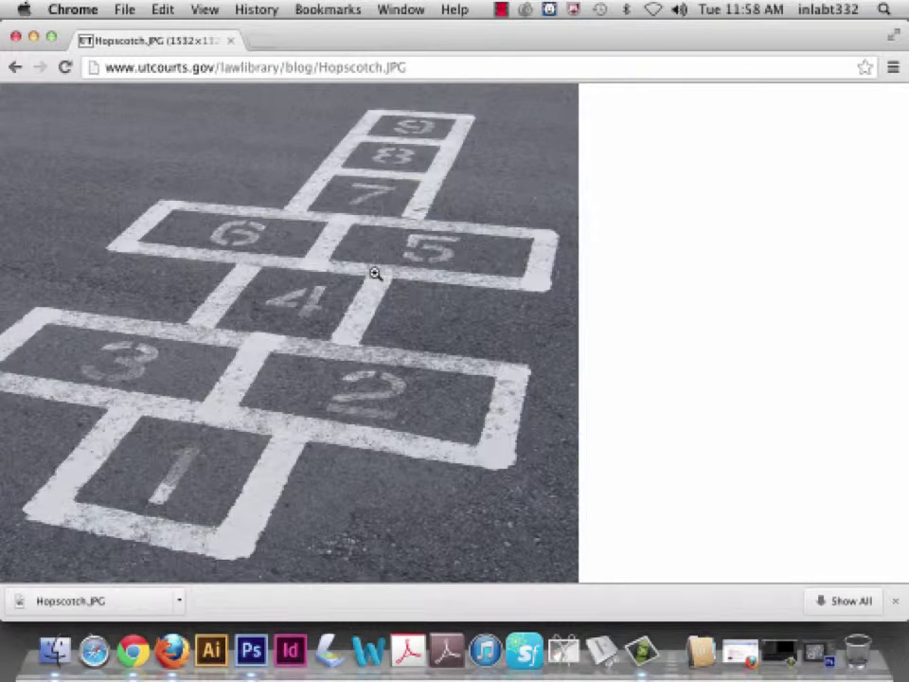
pyautogui.rightClick(375, 273)
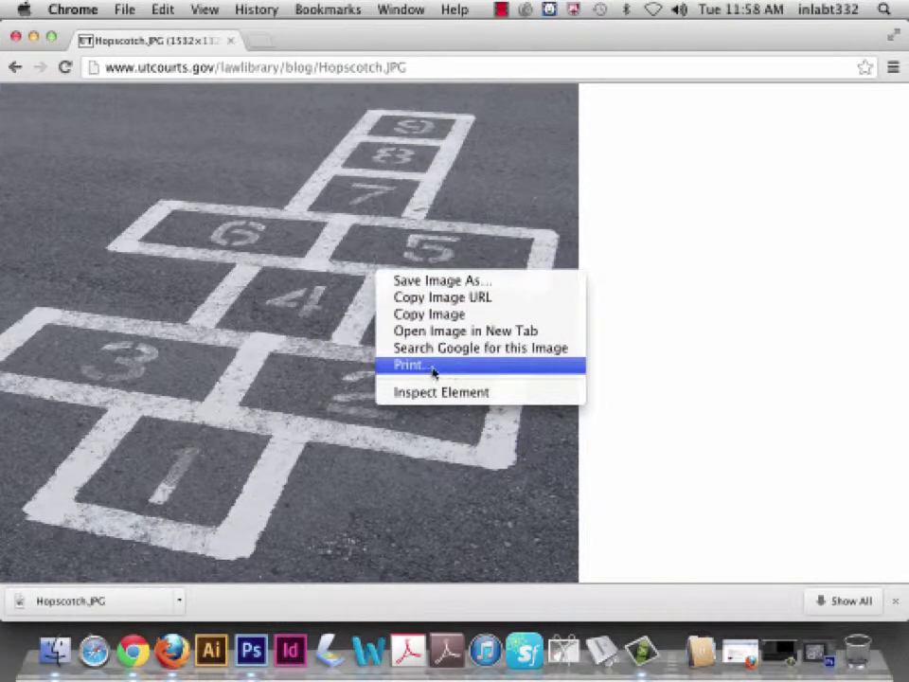
# Minimise the Chrome window and return to the Hopscotch.JPG document in Photoshop
pyautogui.click(32, 38)
pyautogui.click(33, 37)
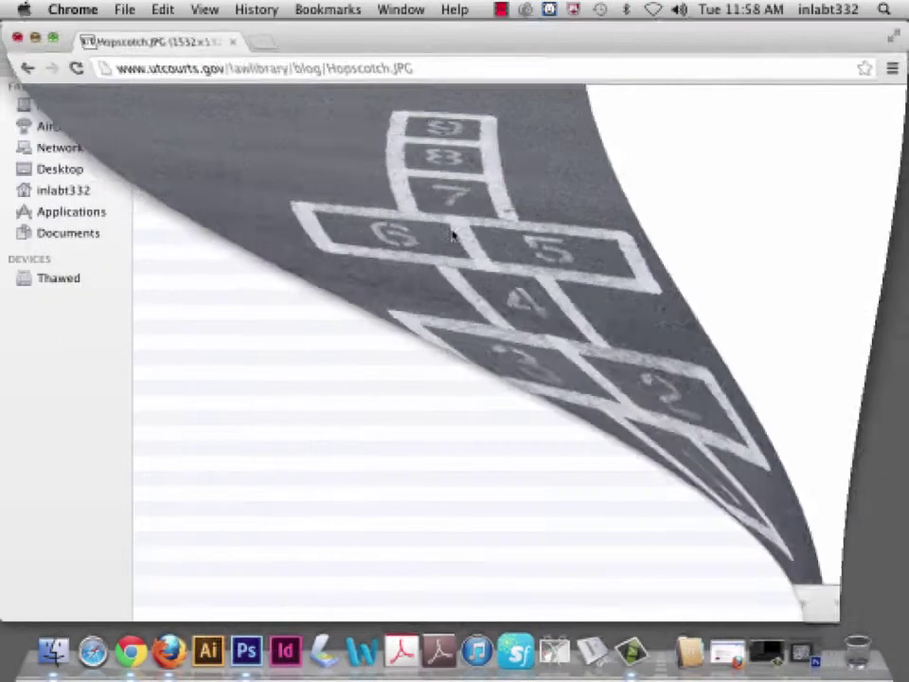
pyautogui.click(782, 651)
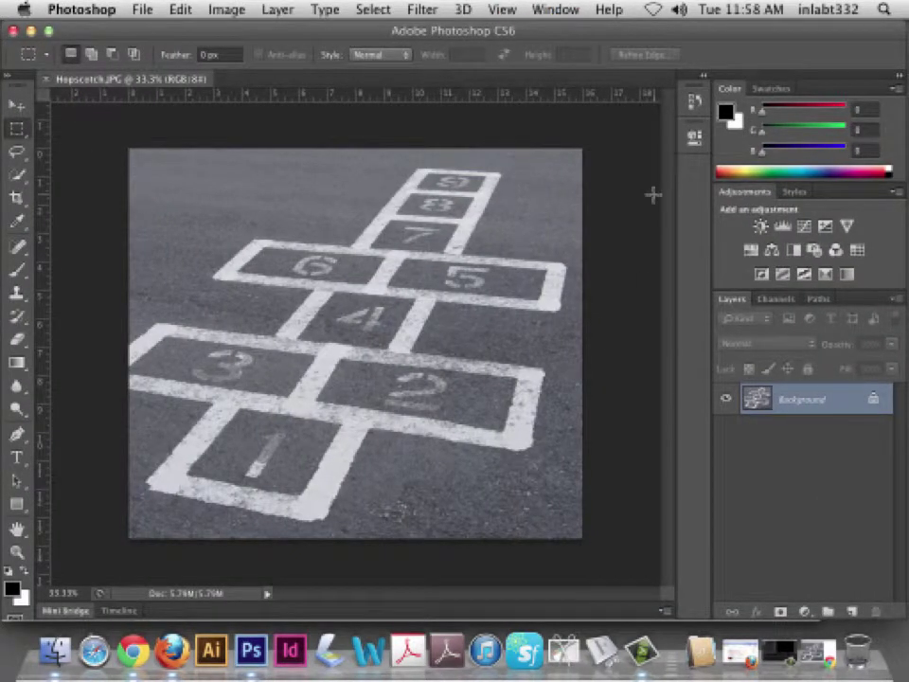
# Set the Hopscotch.JPG document's resolution to 300 pixels/inch in Image Size with Resample Image turned off, and apply it
pyautogui.click(225, 10)
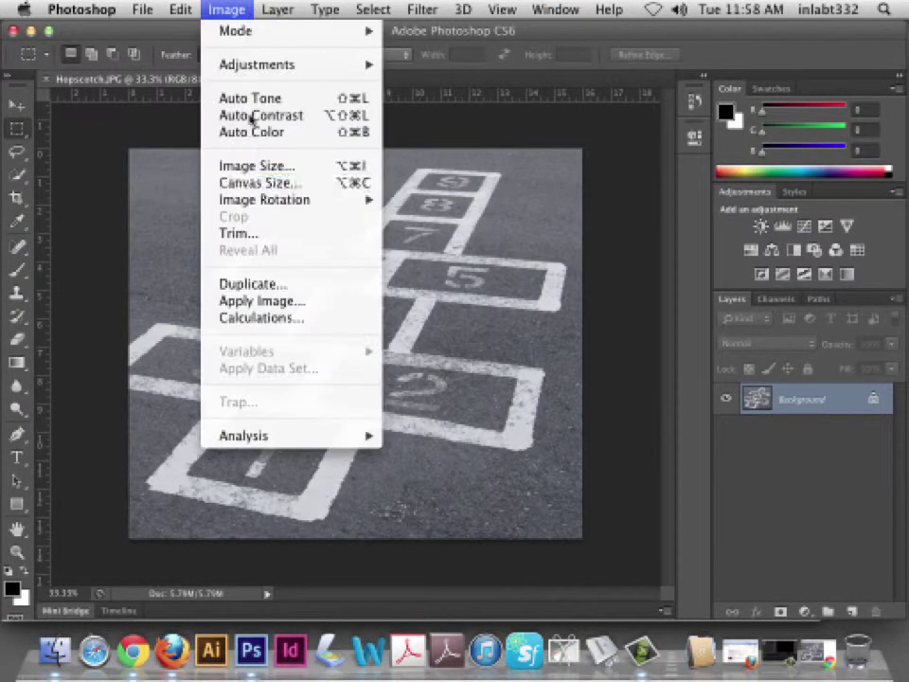
pyautogui.click(269, 171)
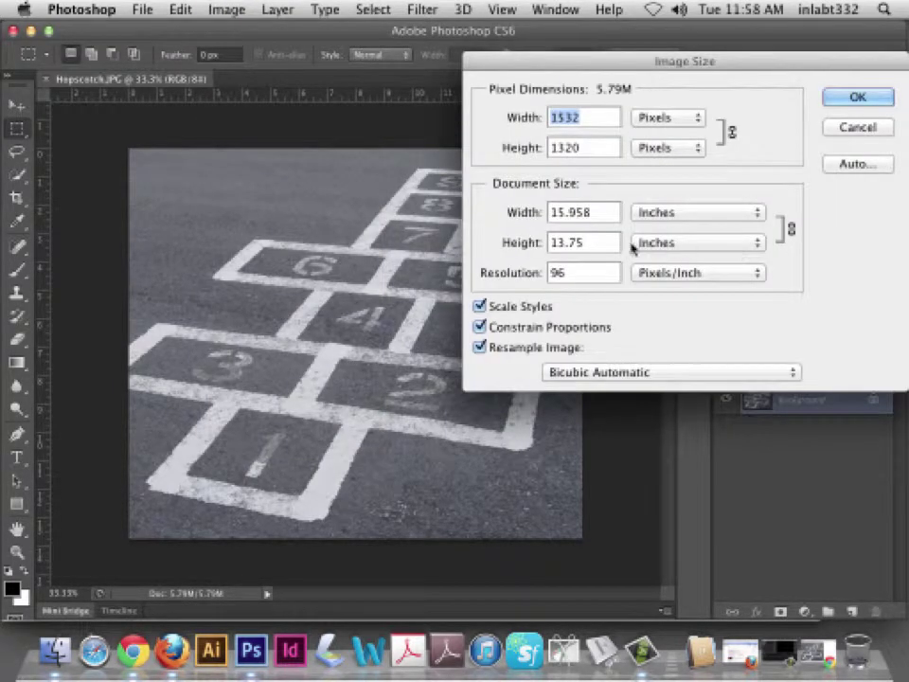
pyautogui.click(480, 349)
pyautogui.moveTo(822, 70); pyautogui.dragTo(574, 49)
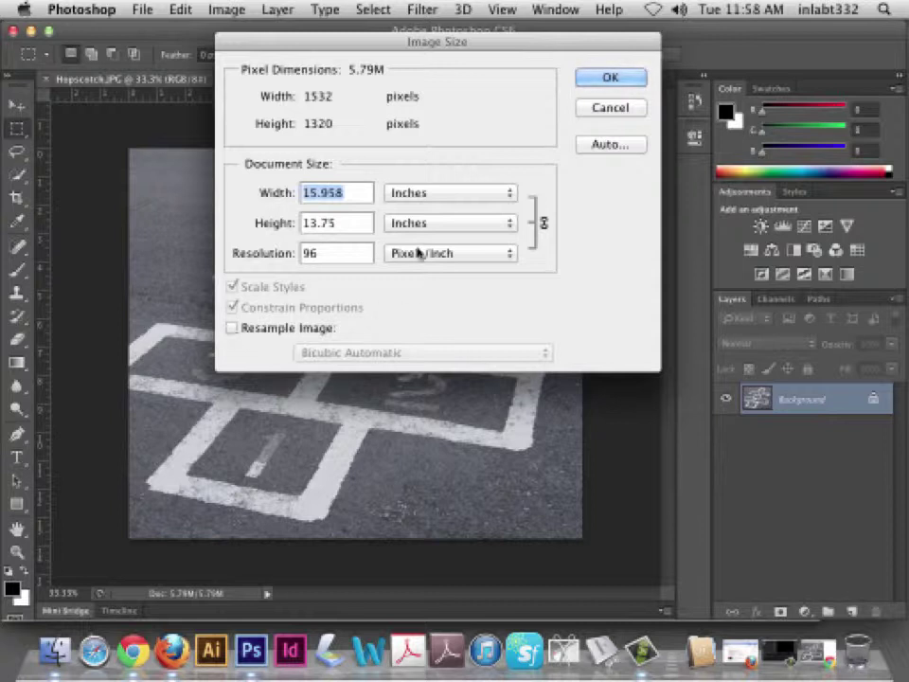
pyautogui.moveTo(334, 252); pyautogui.dragTo(307, 254)
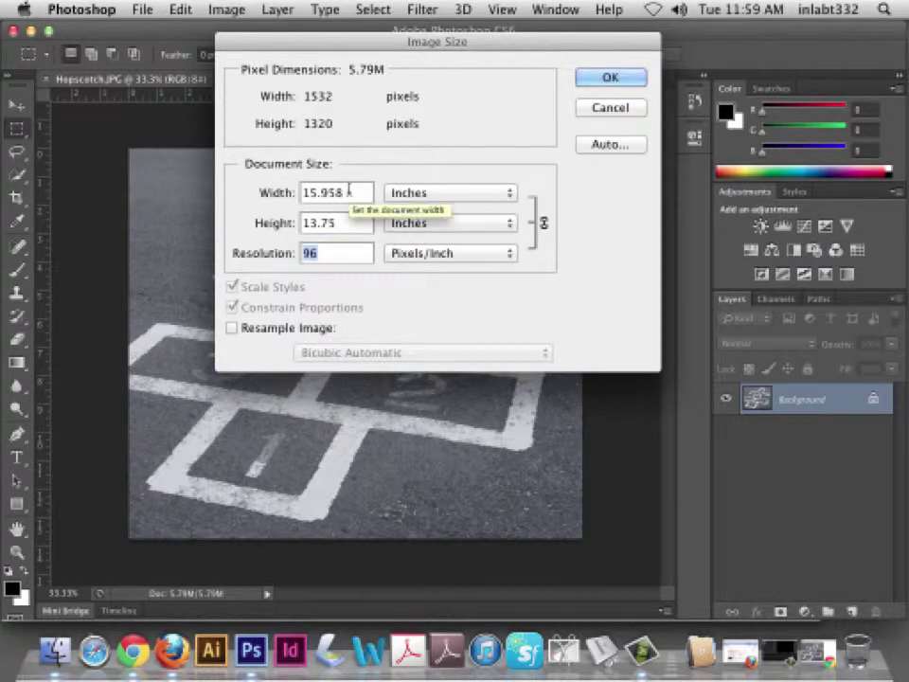
pyautogui.write('300')
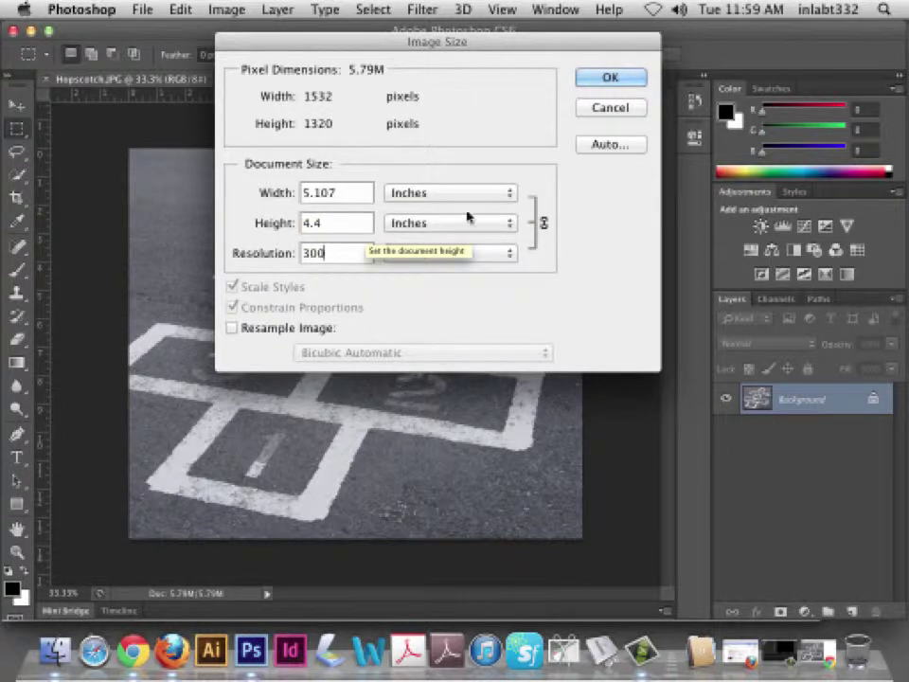
pyautogui.click(610, 82)
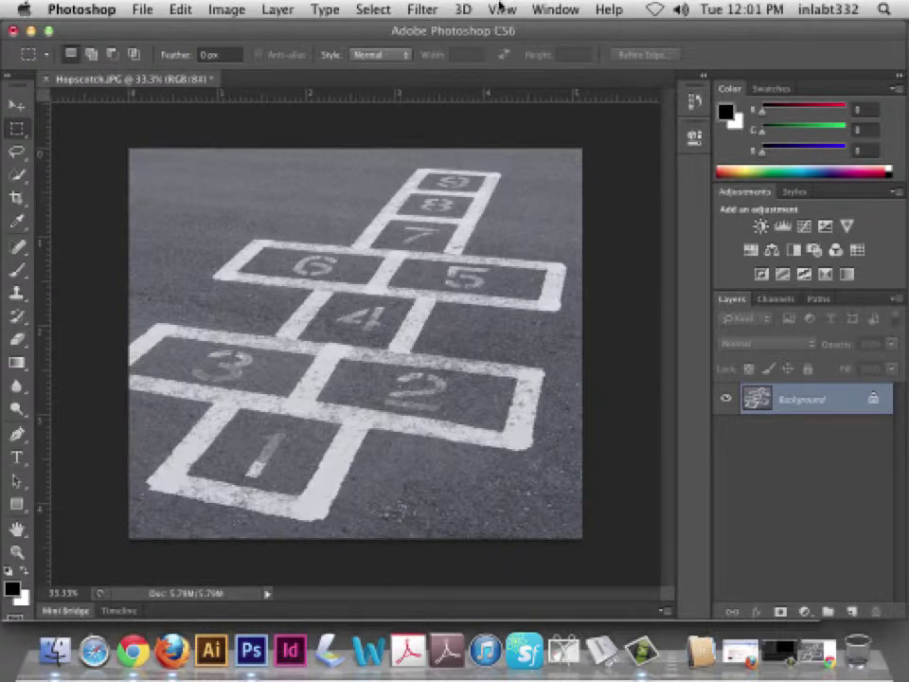
# Start recording a new action named "Increase image 110%" in the Default Actions set
pyautogui.click(554, 10)
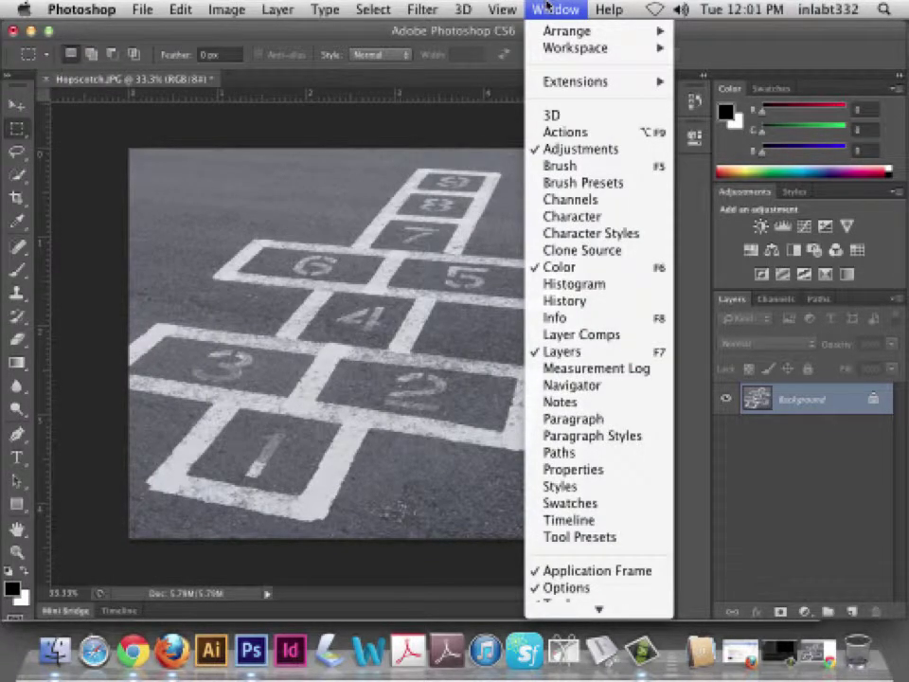
pyautogui.click(636, 133)
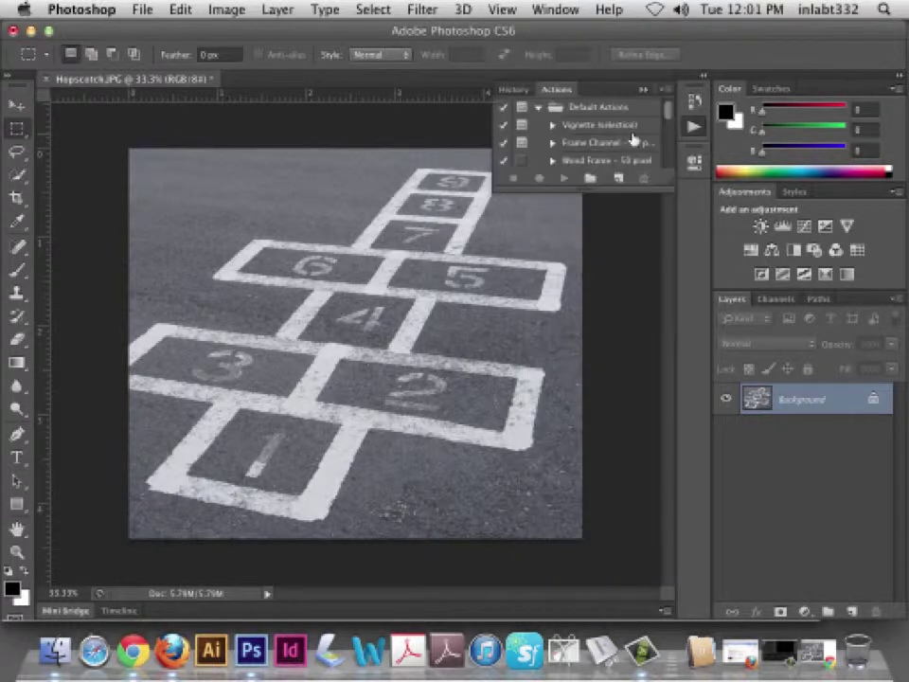
pyautogui.moveTo(647, 189); pyautogui.dragTo(652, 487)
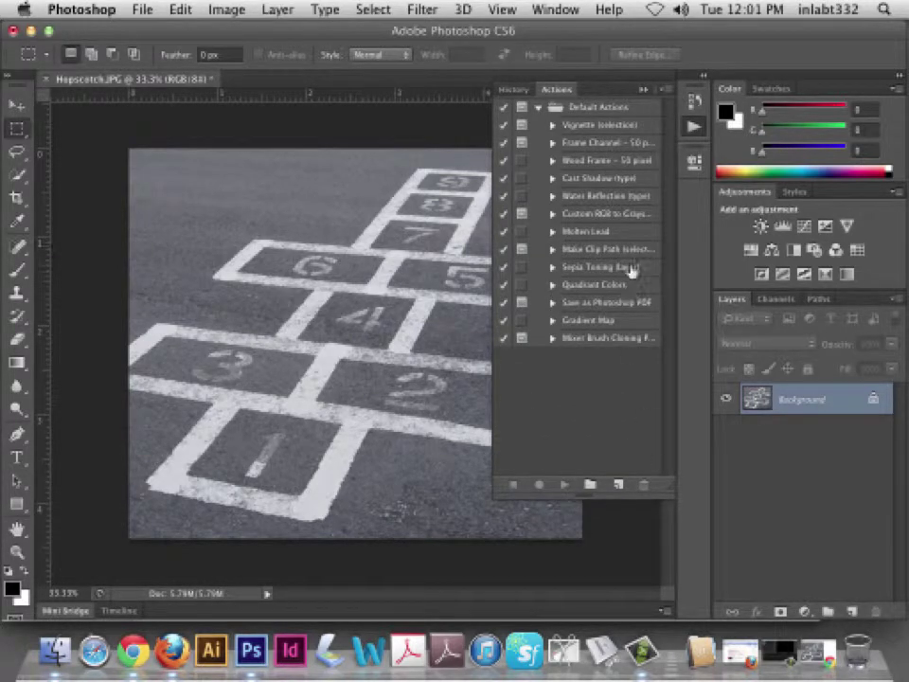
pyautogui.click(621, 486)
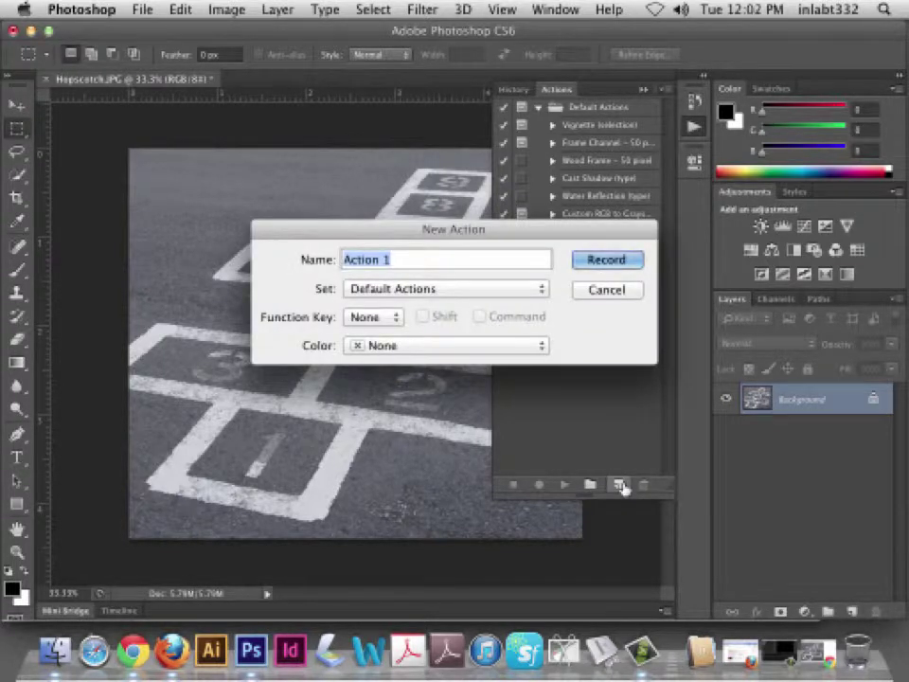
pyautogui.write('Increase')
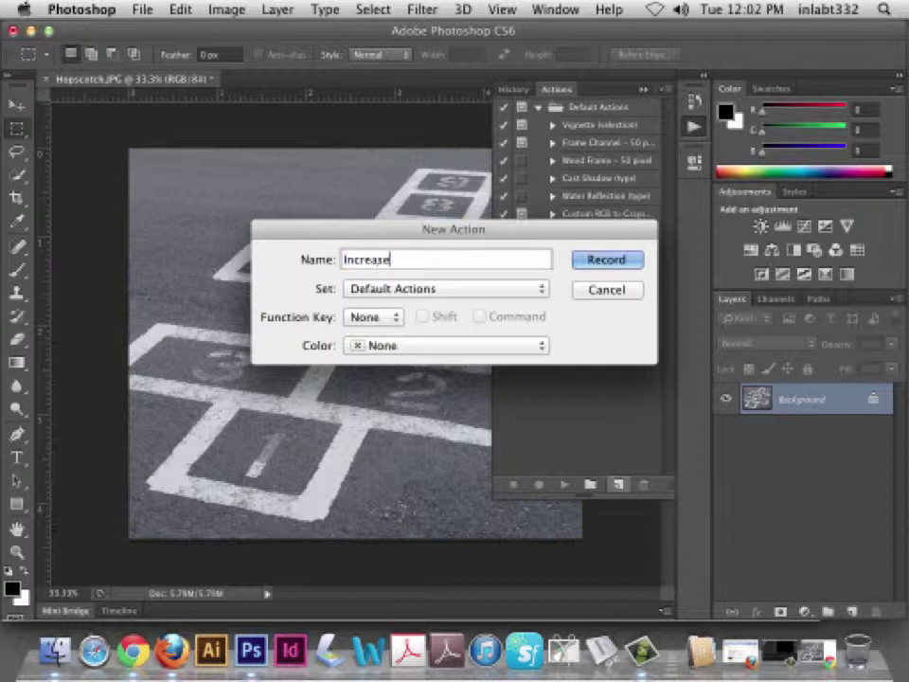
pyautogui.write(' image 11')
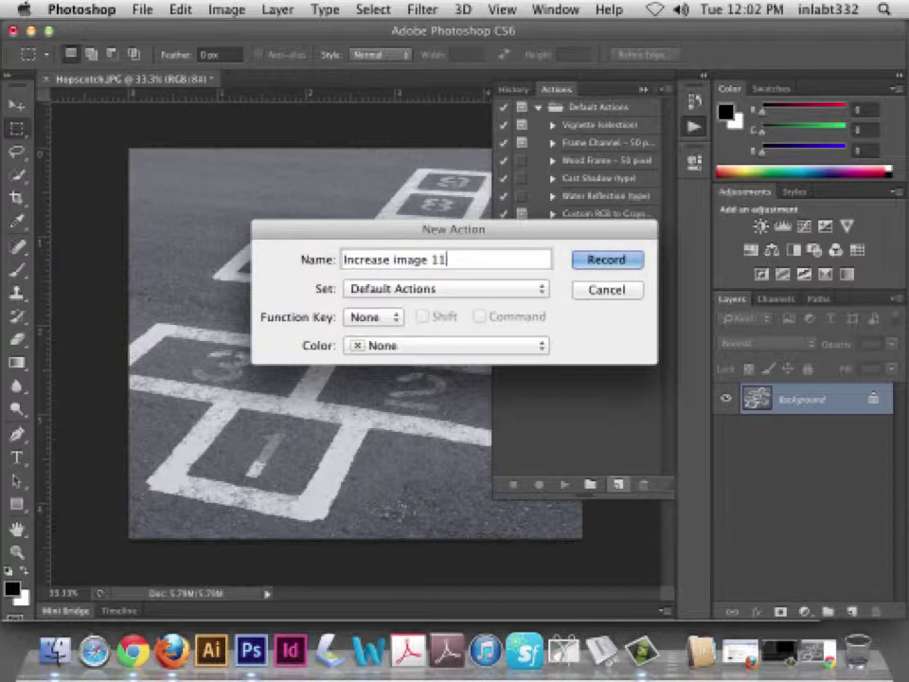
pyautogui.write('0%')
pyautogui.click(607, 261)
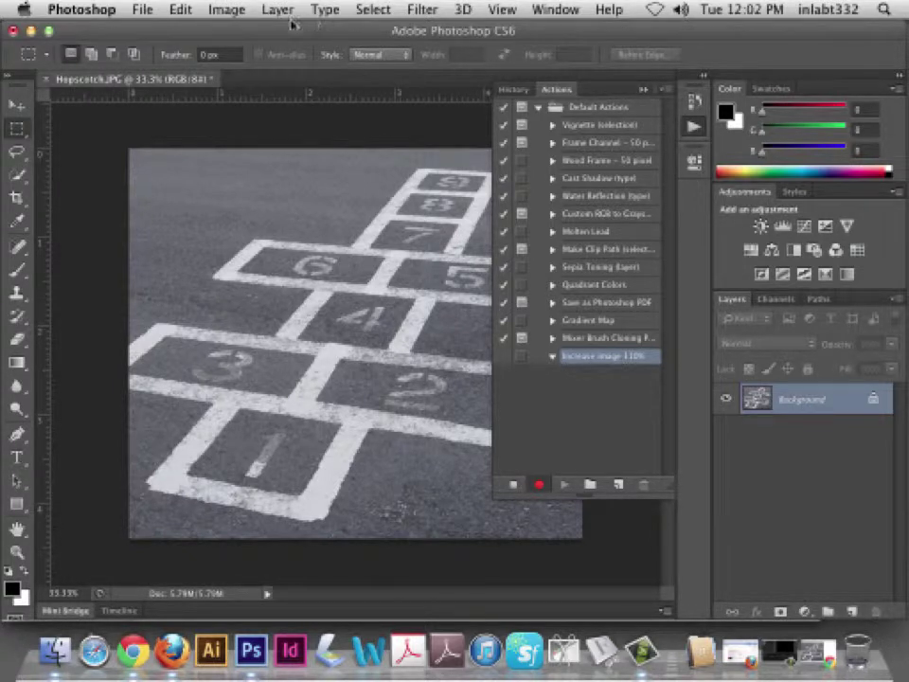
# Enlarge the hopscotch picture to 110 percent document width and height in Image Size with Resample Image turned on
pyautogui.click(232, 9)
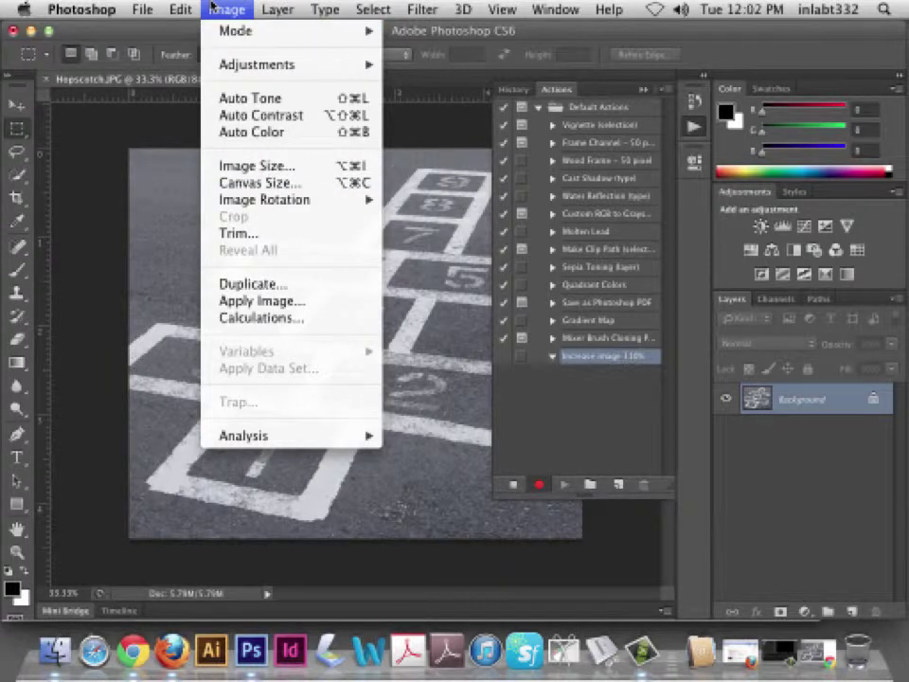
pyautogui.click(213, 9)
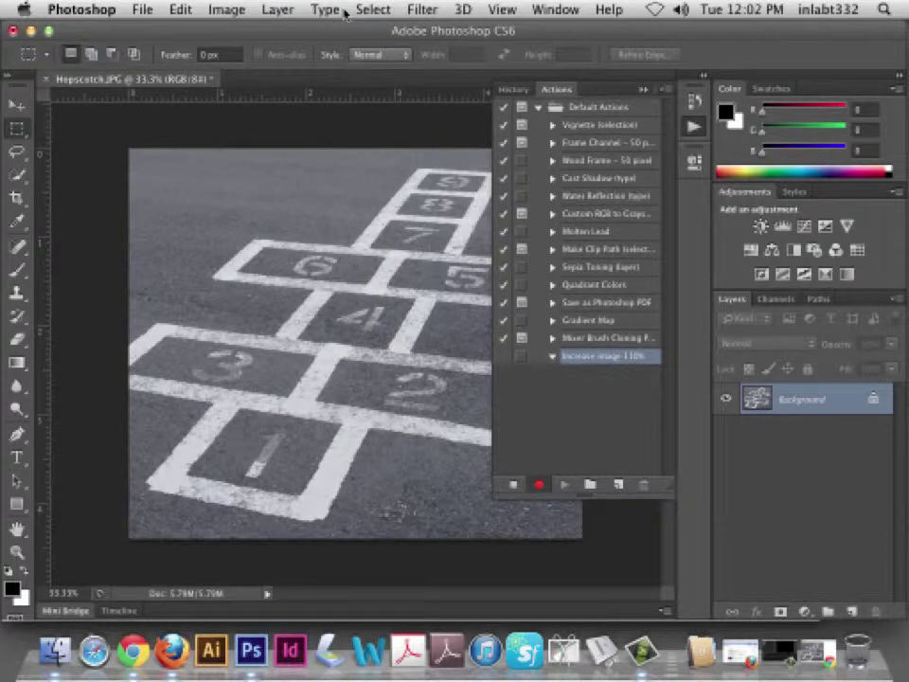
pyautogui.press('super+alt+i')
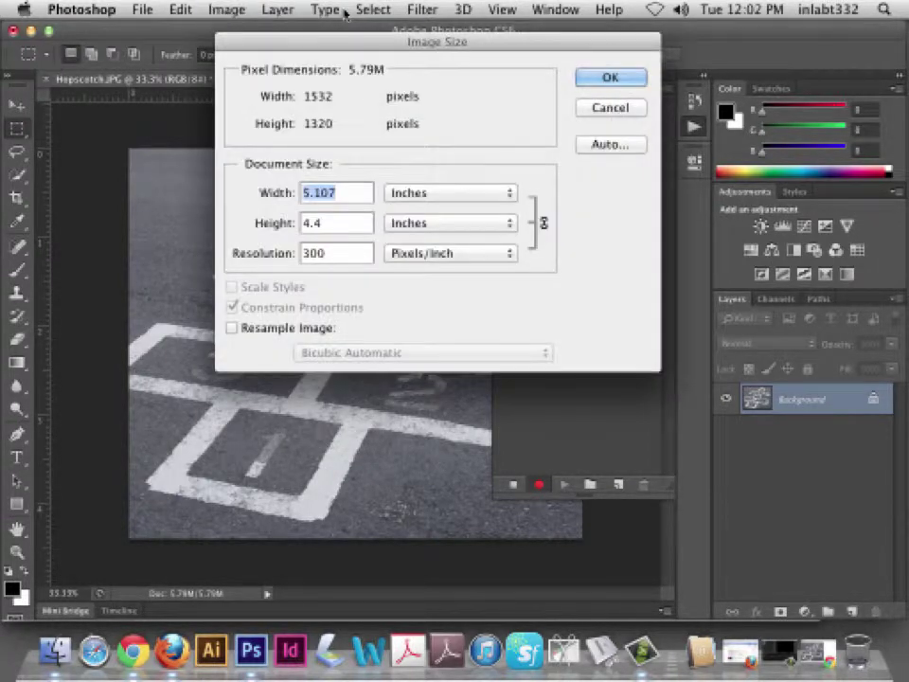
pyautogui.click(230, 329)
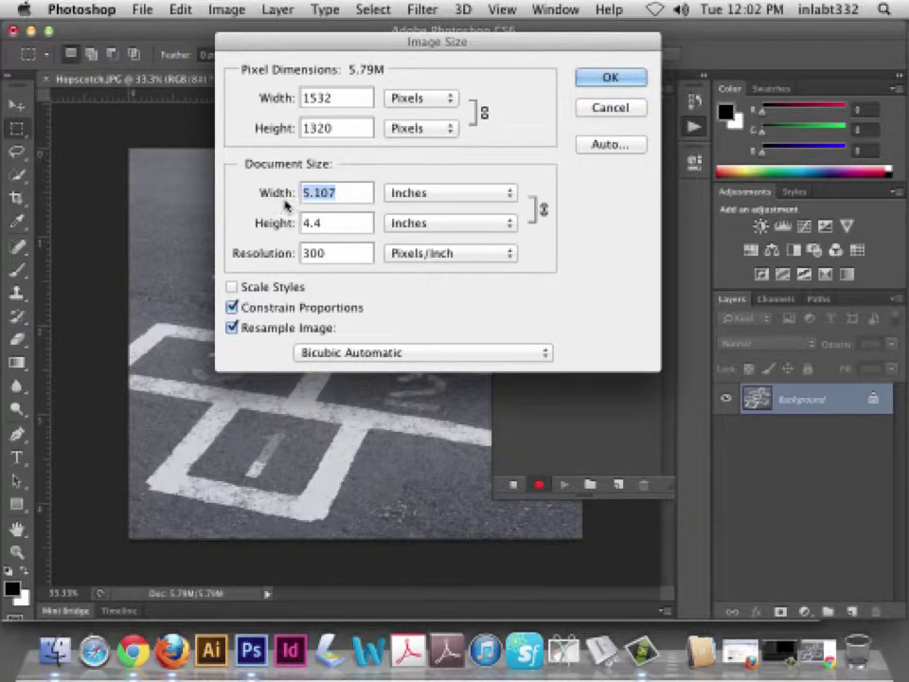
pyautogui.click(437, 194)
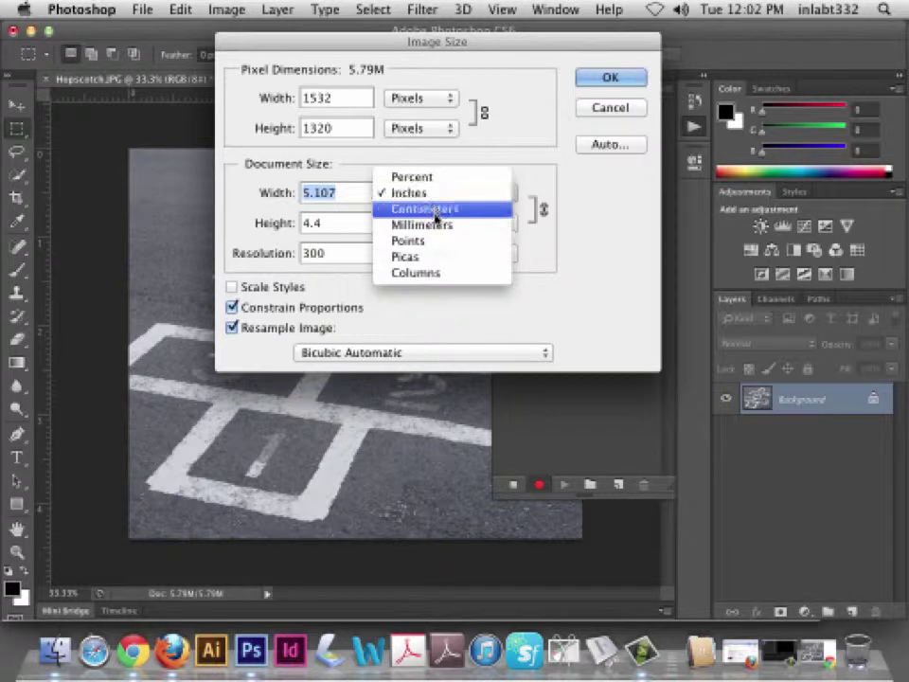
pyautogui.click(412, 177)
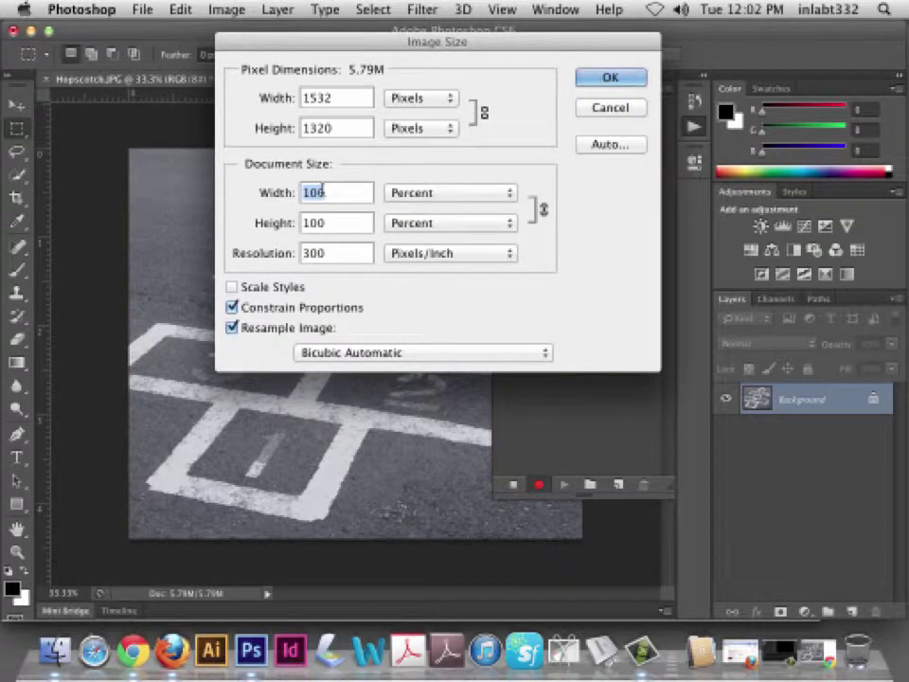
pyautogui.write('110')
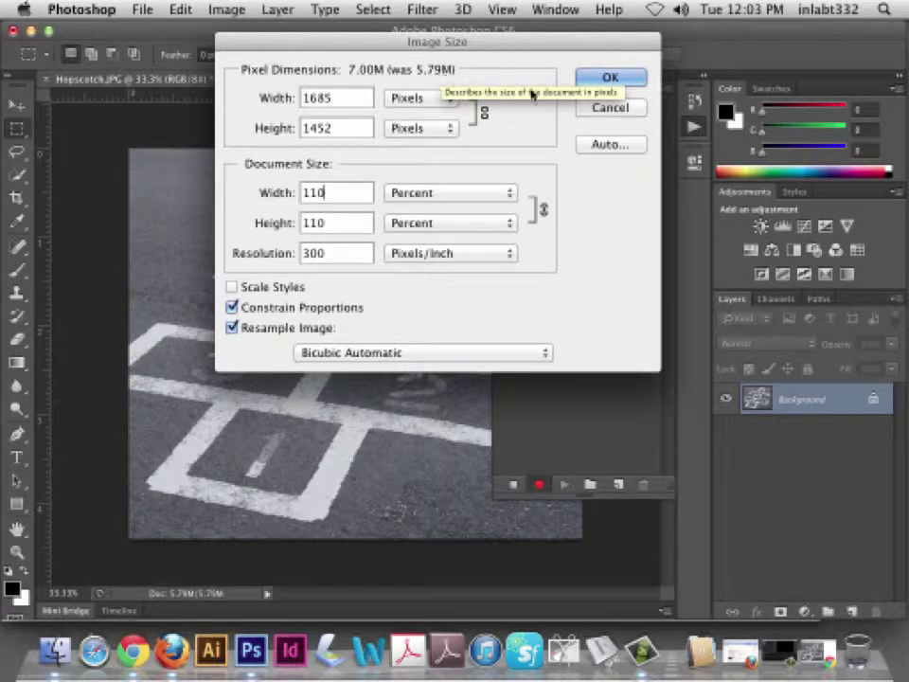
pyautogui.click(610, 81)
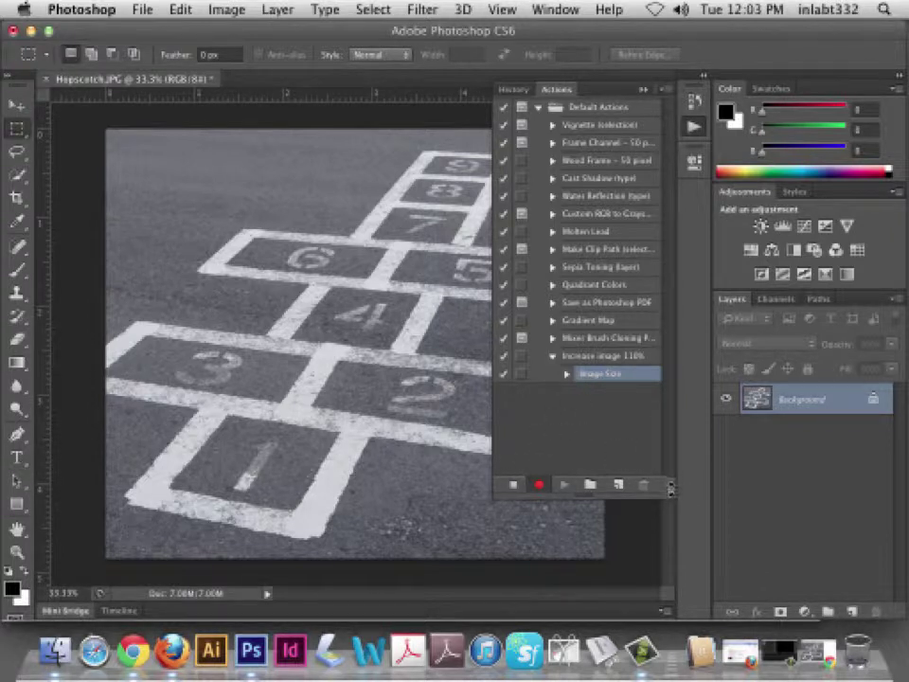
# Stop recording the "Increase image 110%" action
pyautogui.moveTo(669, 488); pyautogui.dragTo(669, 224)
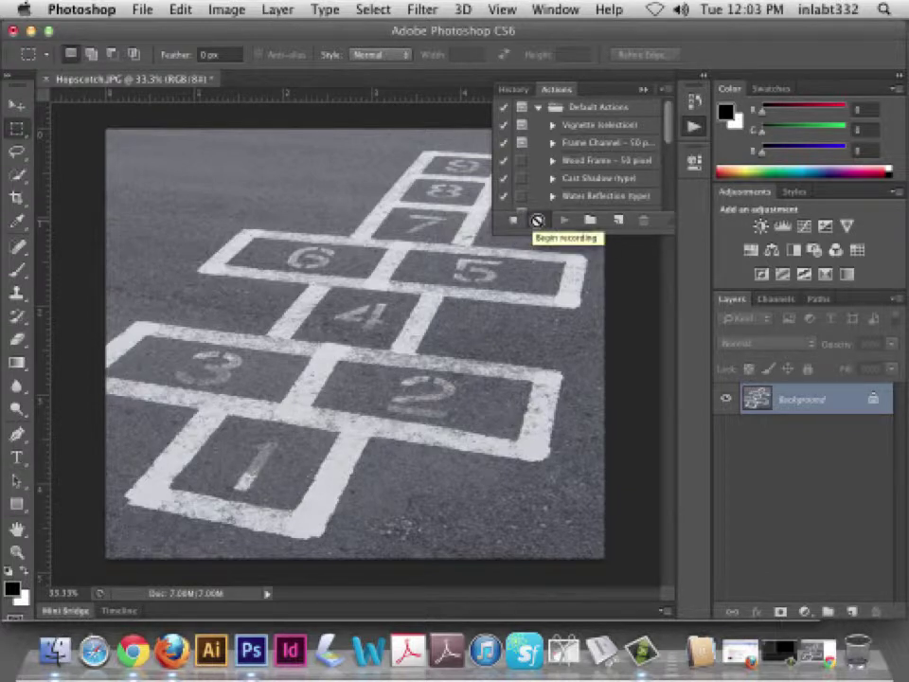
pyautogui.click(536, 221)
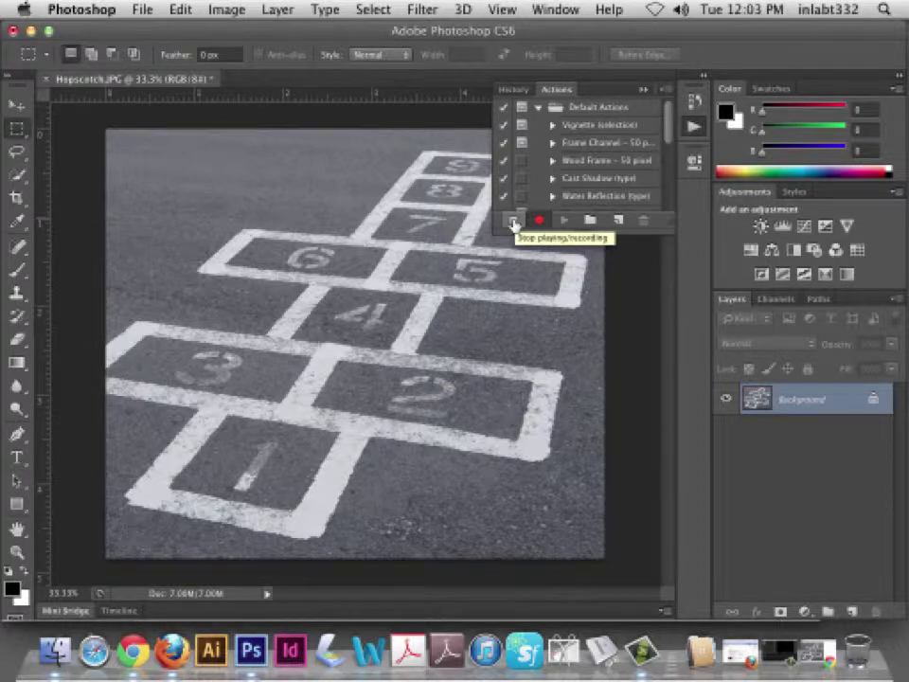
pyautogui.click(510, 222)
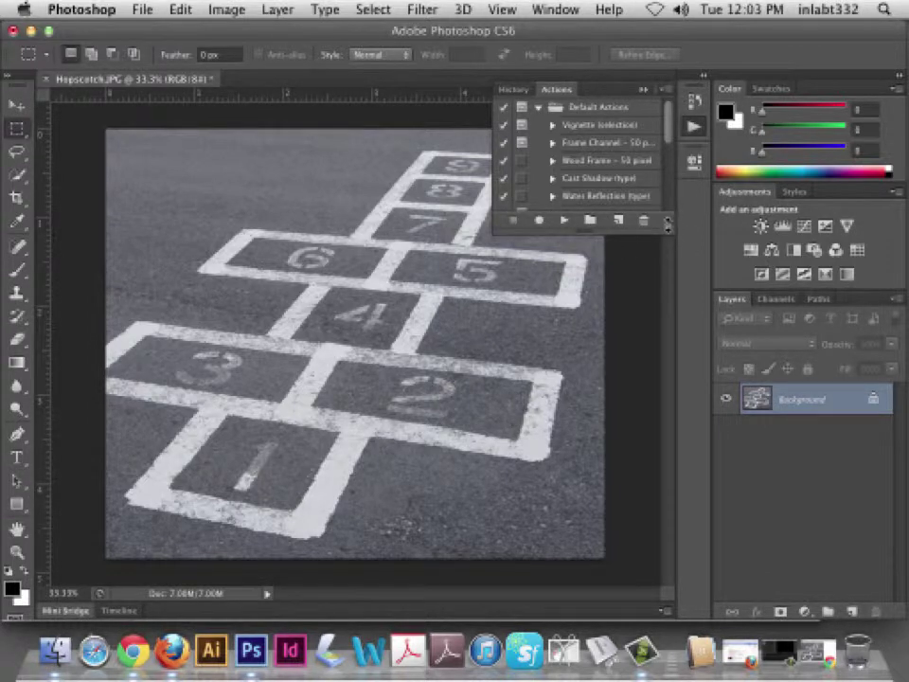
# Run the "Increase image 110%" action four times on the hopscotch picture and check its dimensions in Image Size
pyautogui.moveTo(665, 228); pyautogui.dragTo(660, 369)
pyautogui.scroll(-1, 659, 367)
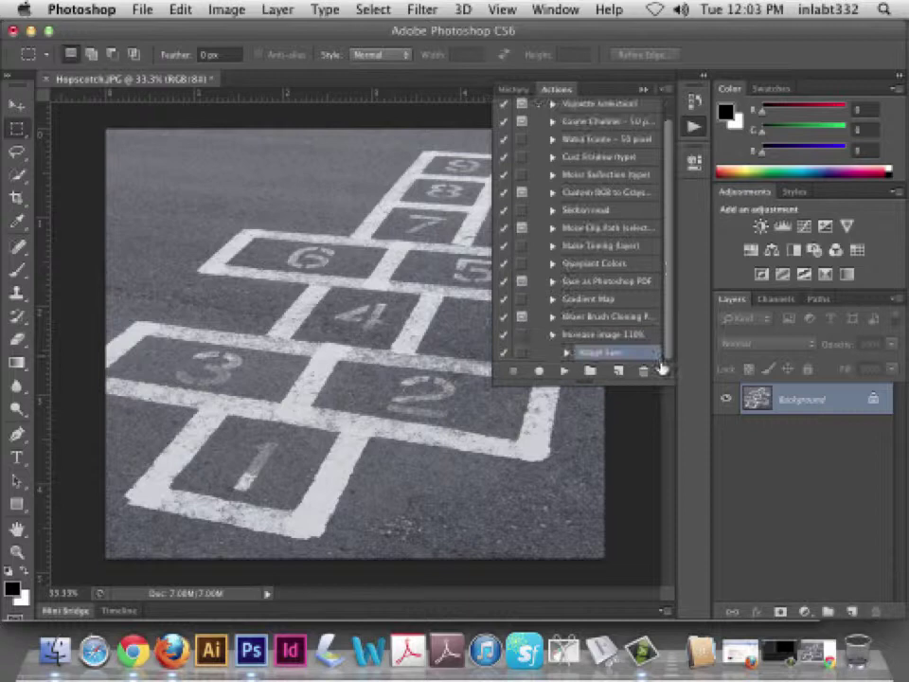
pyautogui.click(580, 332)
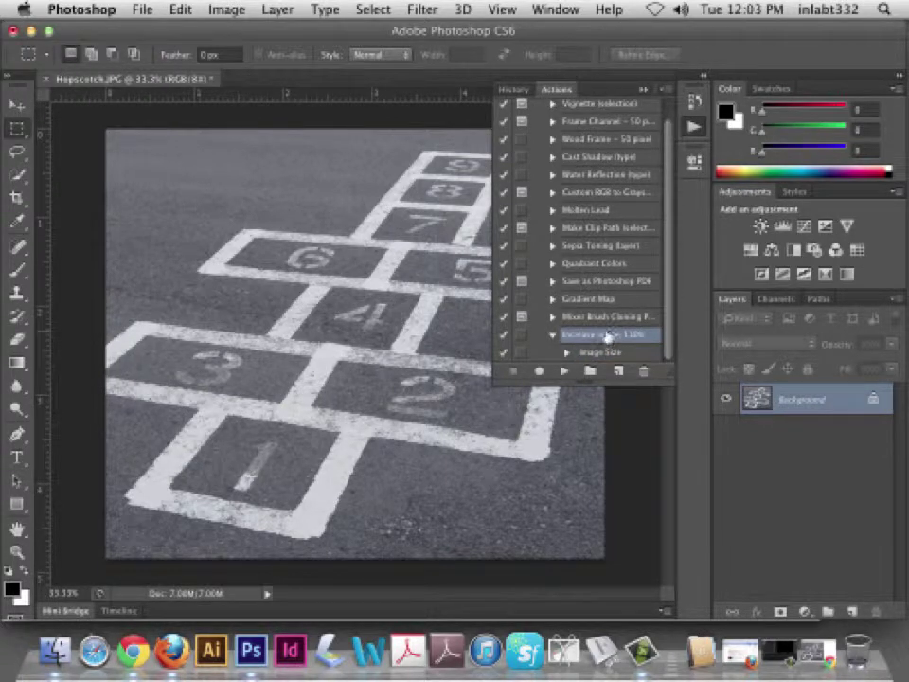
pyautogui.click(561, 370)
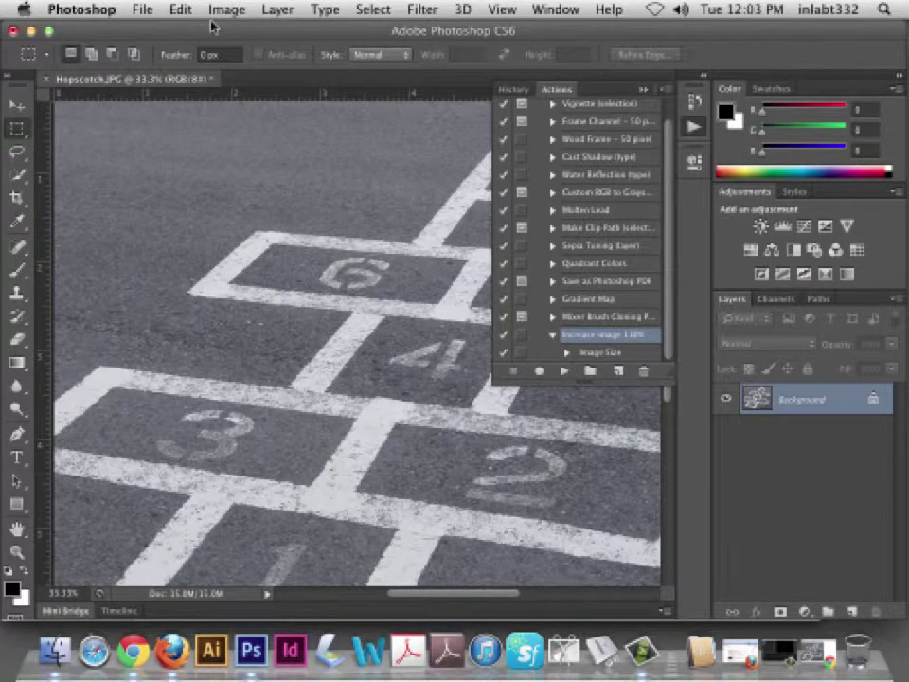
pyautogui.press('super+alt+i')
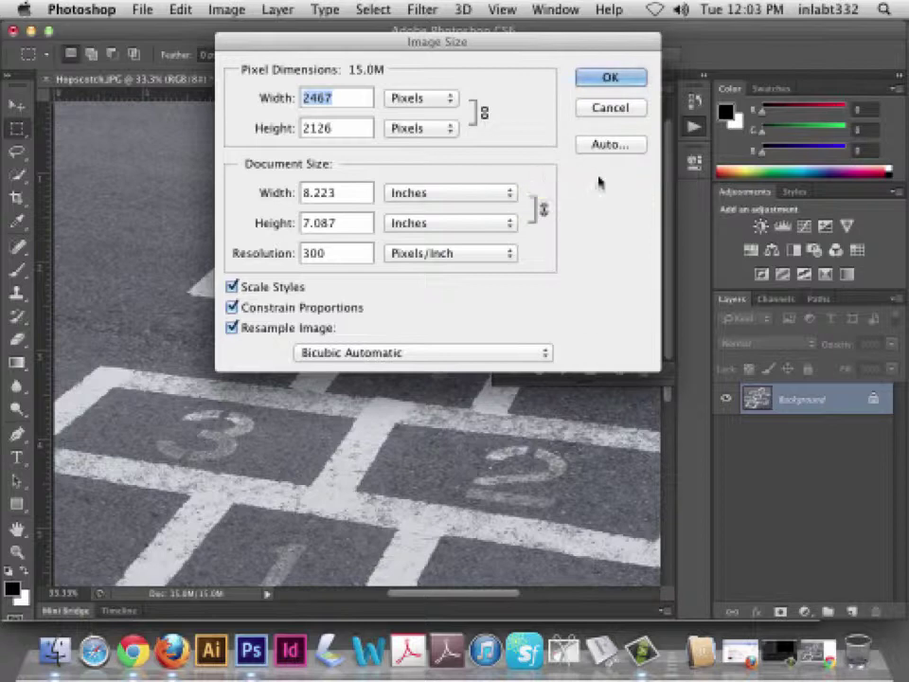
pyautogui.click(611, 78)
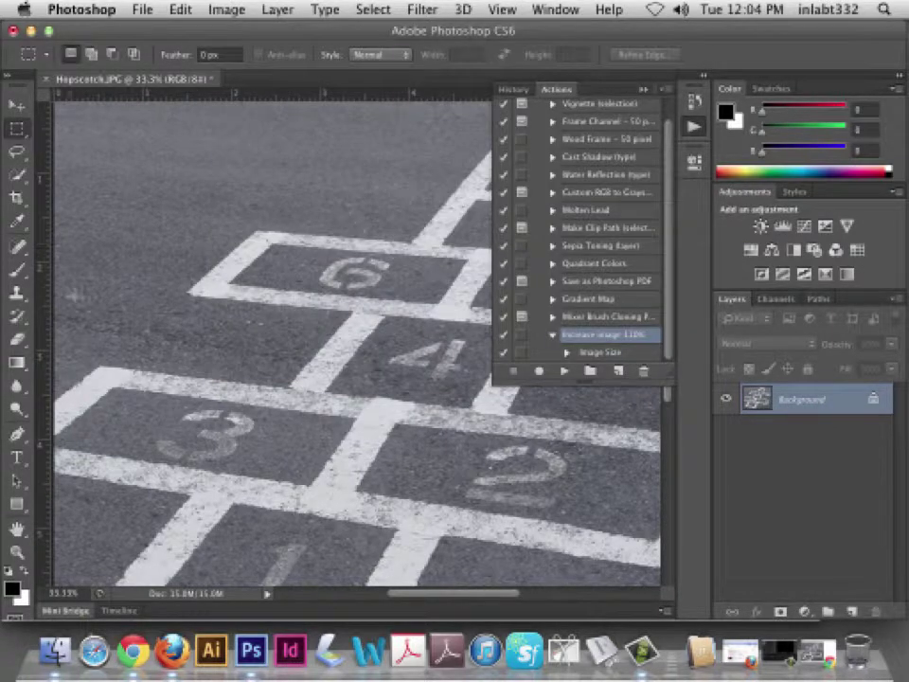
# Examine the enlarged picture's pixel quality along the white painted line edges at high magnification, finishing with the whole image fitted on screen
pyautogui.click(17, 551)
pyautogui.moveTo(229, 188); pyautogui.dragTo(374, 322)
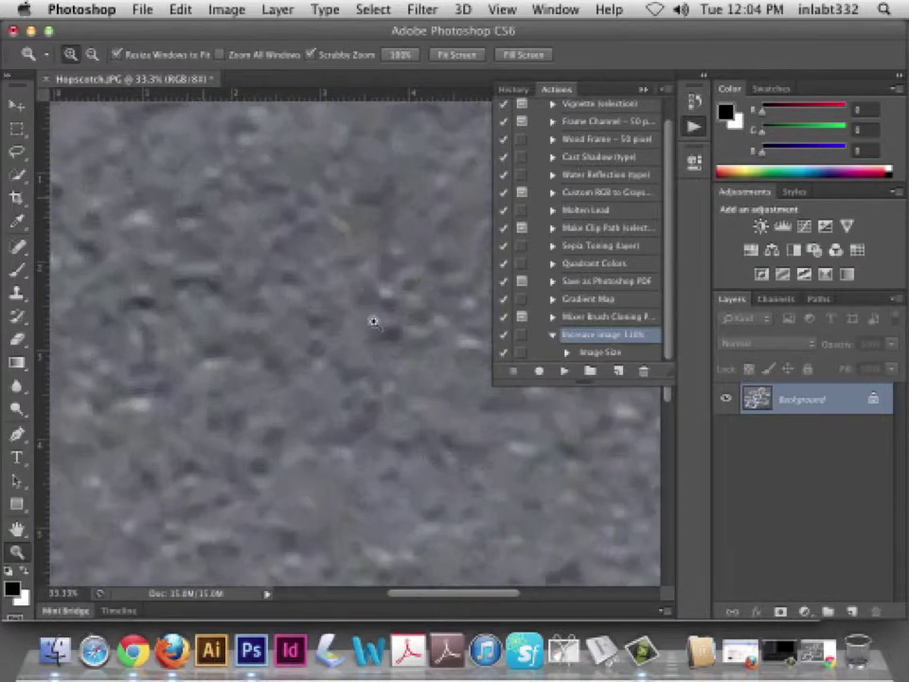
pyautogui.moveTo(278, 211); pyautogui.dragTo(343, 295)
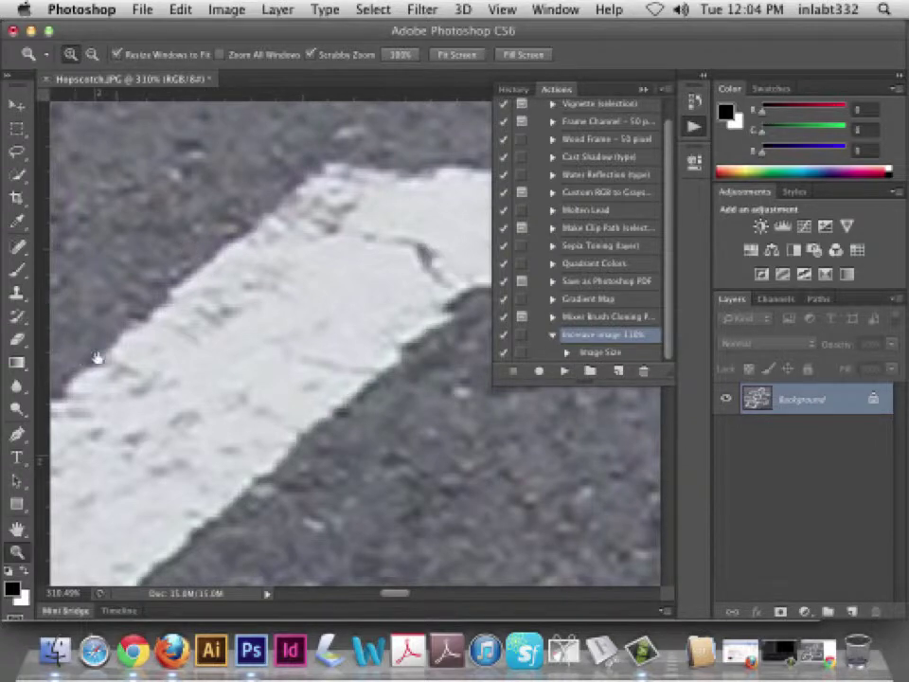
pyautogui.moveTo(96, 358); pyautogui.dragTo(199, 382)
pyautogui.moveTo(140, 412); pyautogui.dragTo(283, 321)
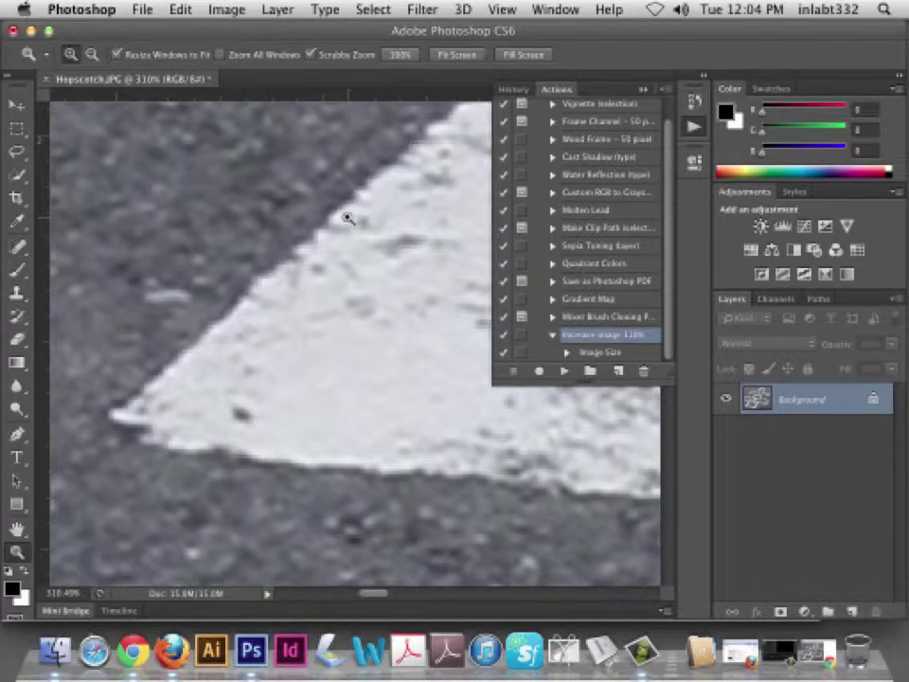
pyautogui.moveTo(339, 214); pyautogui.dragTo(355, 236)
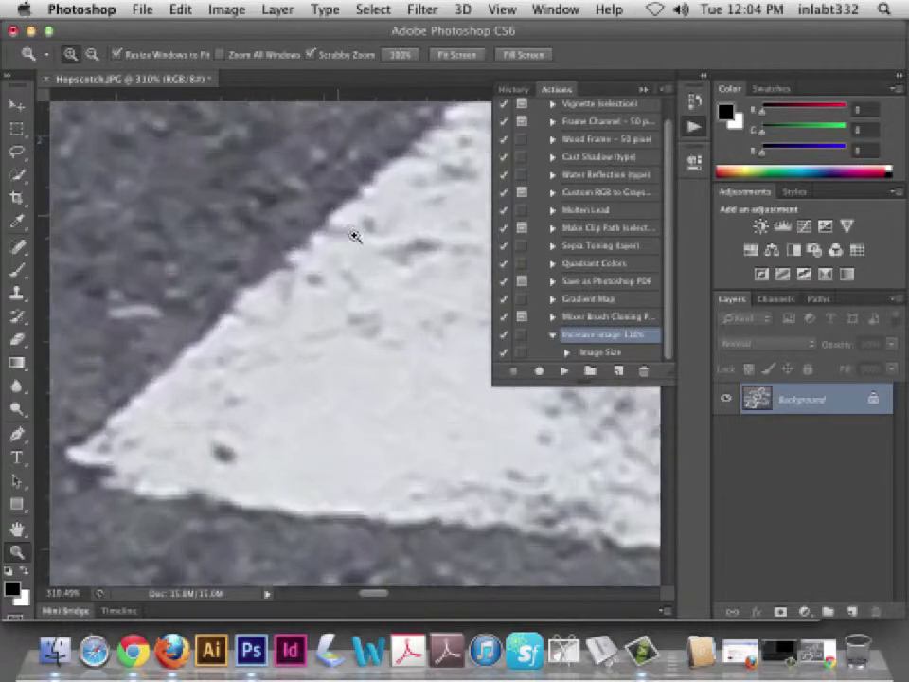
pyautogui.click(355, 236)
pyautogui.click(361, 245)
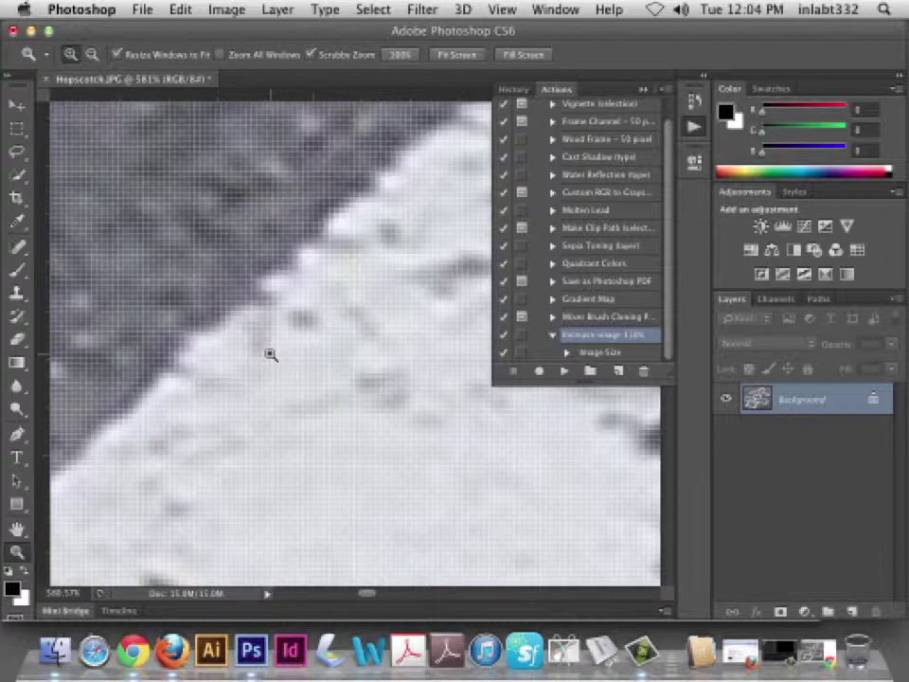
pyautogui.press('super+0')
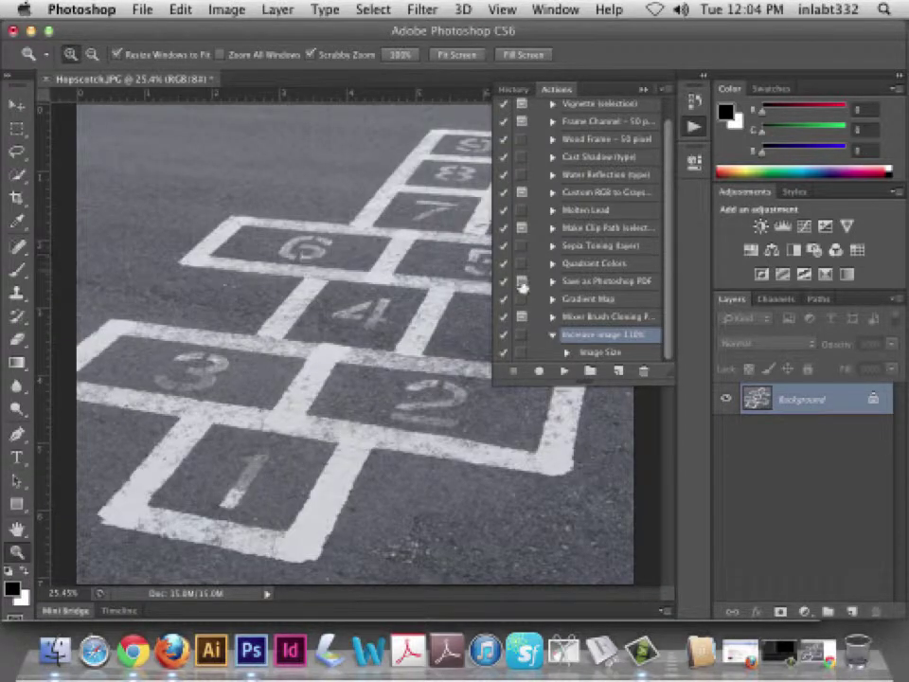
# Review the enlarged hopscotch picture's pixel dimensions, document size and resolution in Image Size without changing anything
pyautogui.click(642, 88)
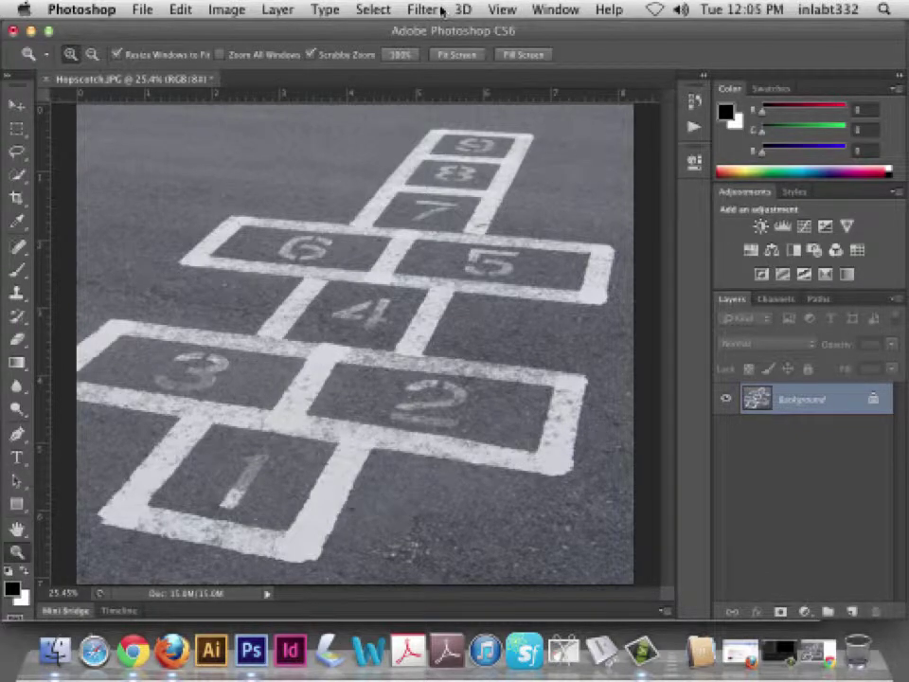
pyautogui.click(226, 9)
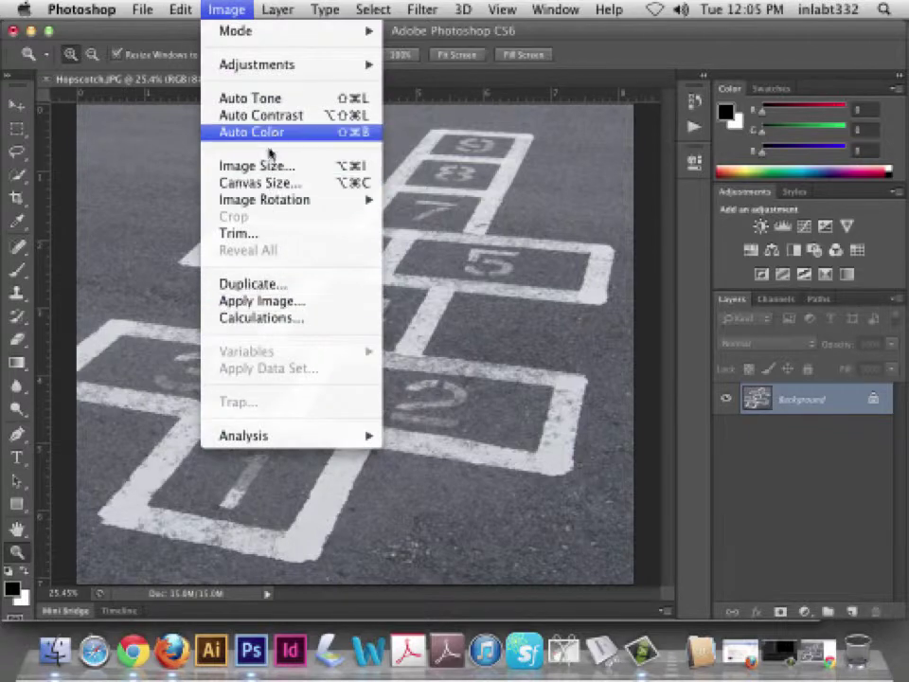
pyautogui.click(281, 168)
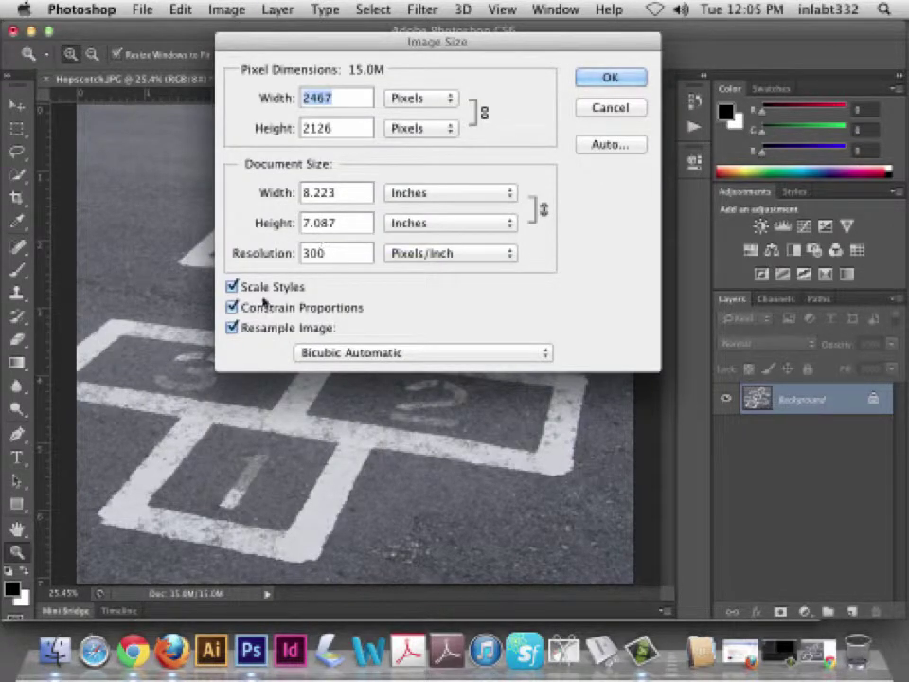
pyautogui.click(624, 112)
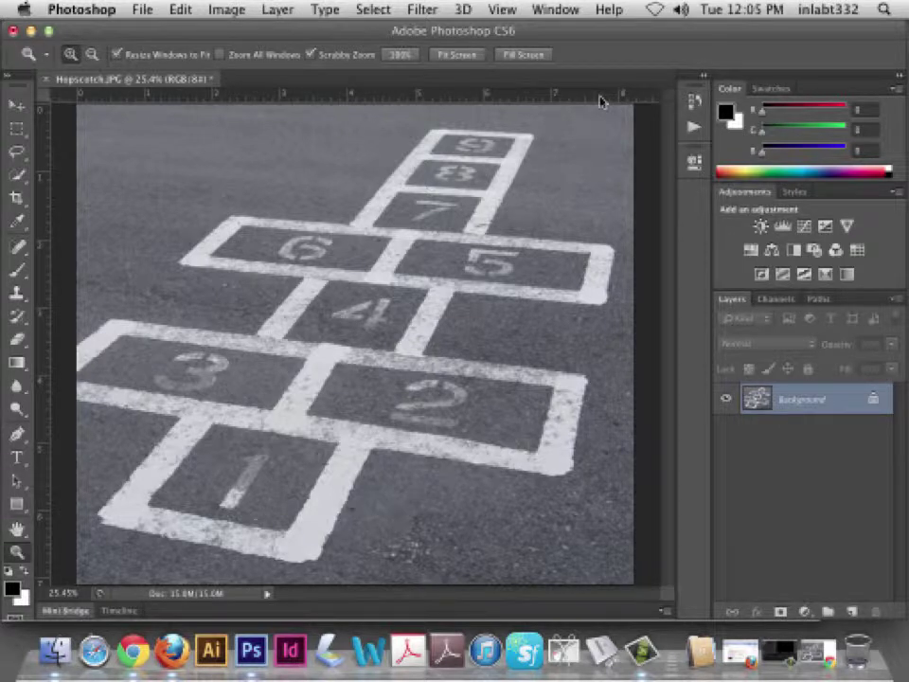
# Create a new action named "Increase 110%" in the Default Actions set and start recording it
pyautogui.click(555, 9)
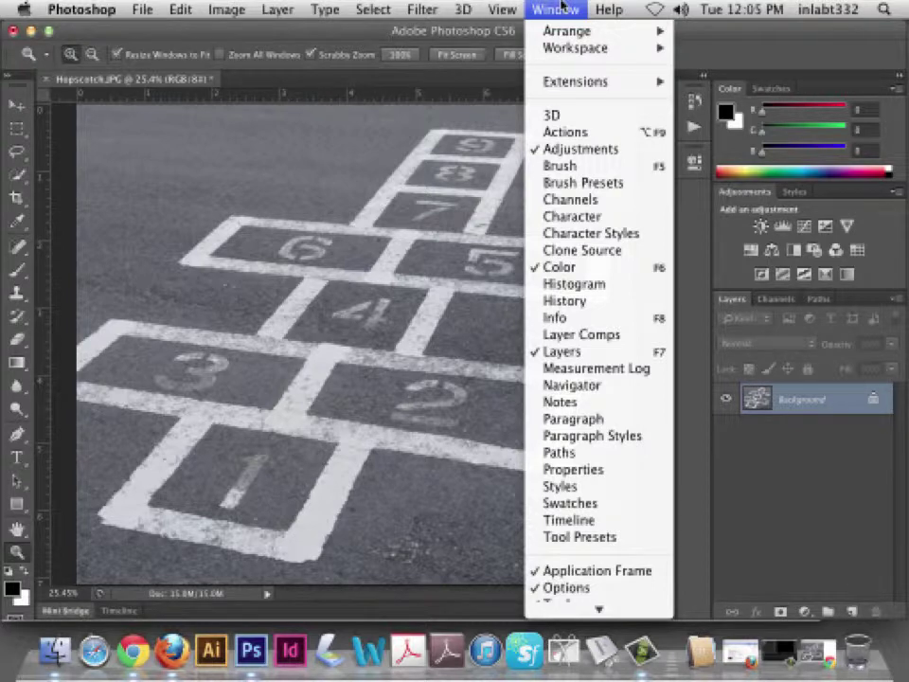
pyautogui.click(574, 132)
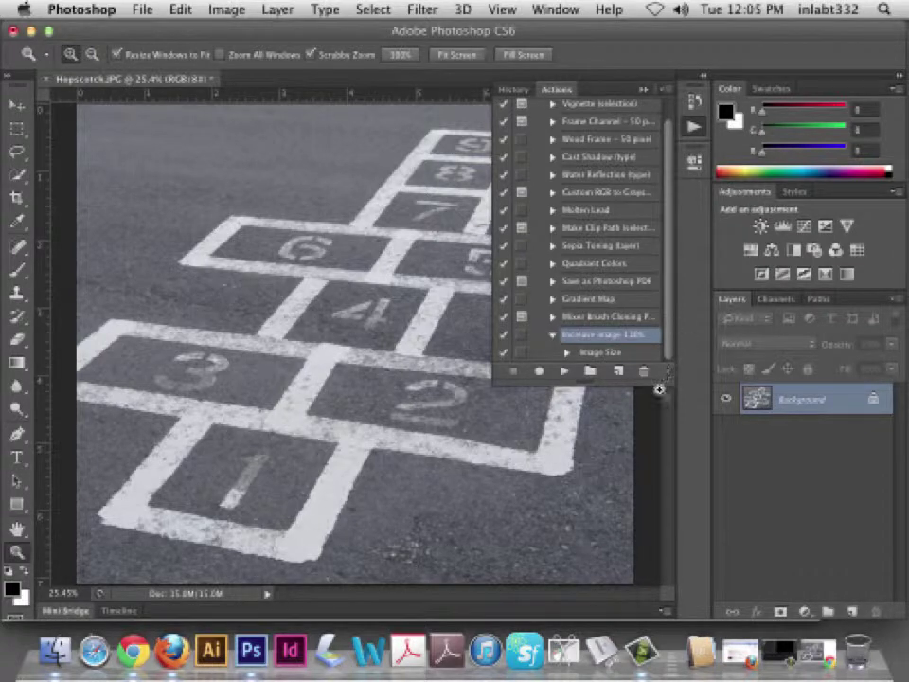
pyautogui.scroll(1, 498, 286)
pyautogui.moveTo(680, 333); pyautogui.dragTo(680, 189)
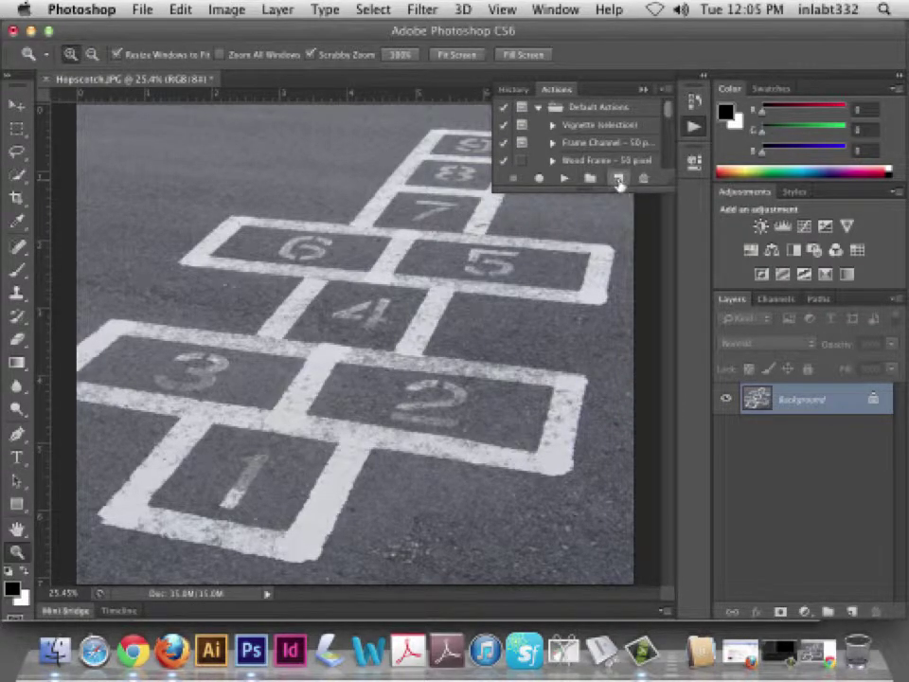
pyautogui.click(619, 180)
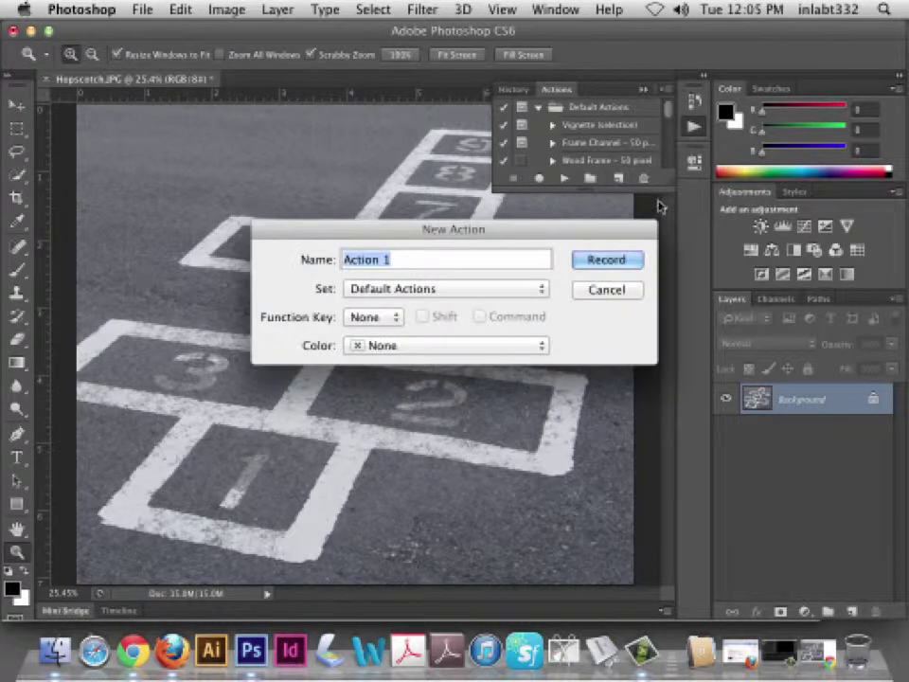
pyautogui.write('Increase 110')
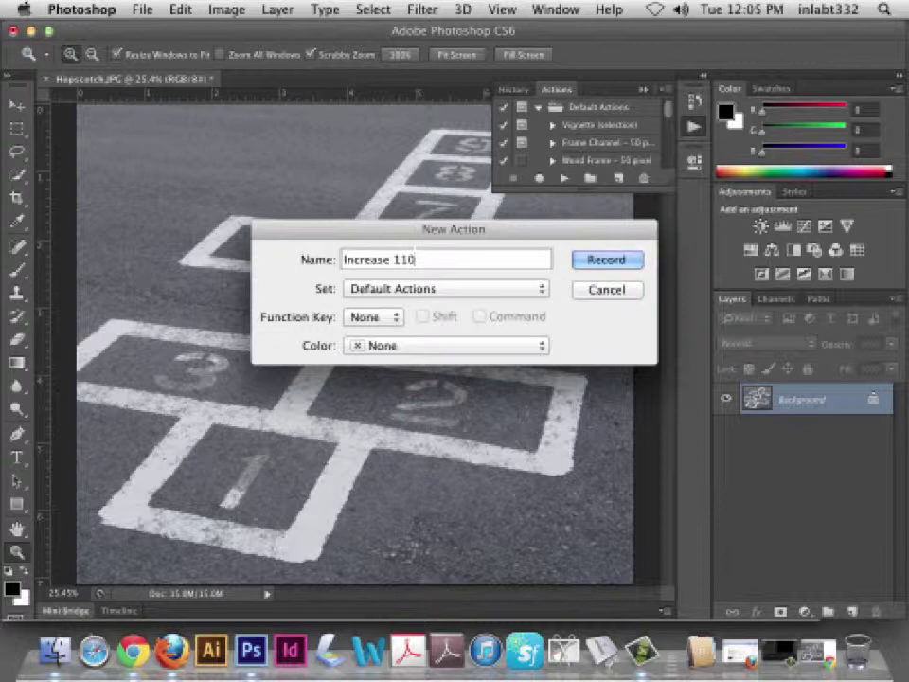
pyautogui.write('%')
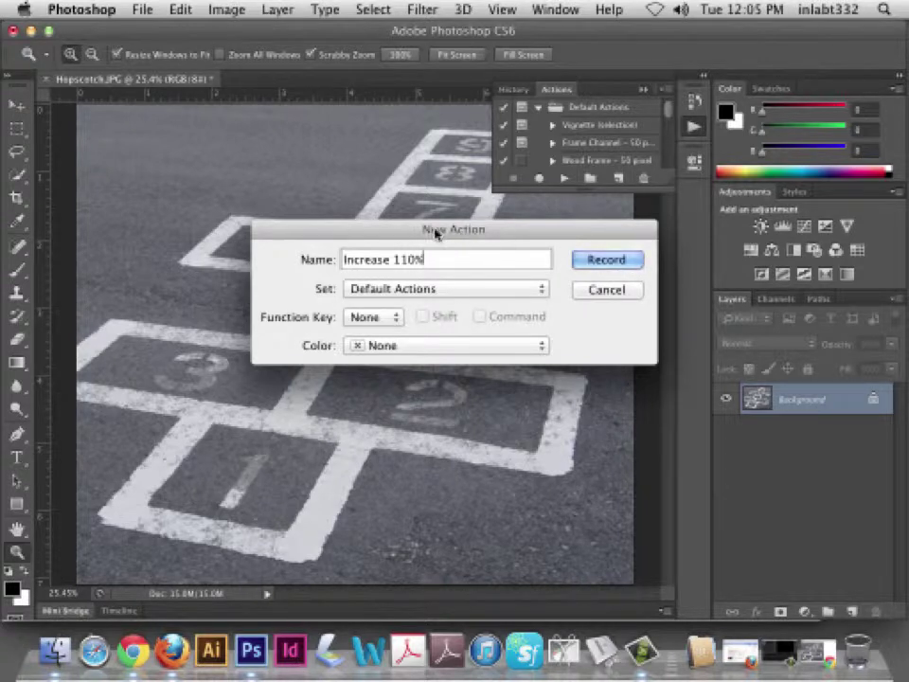
pyautogui.click(617, 260)
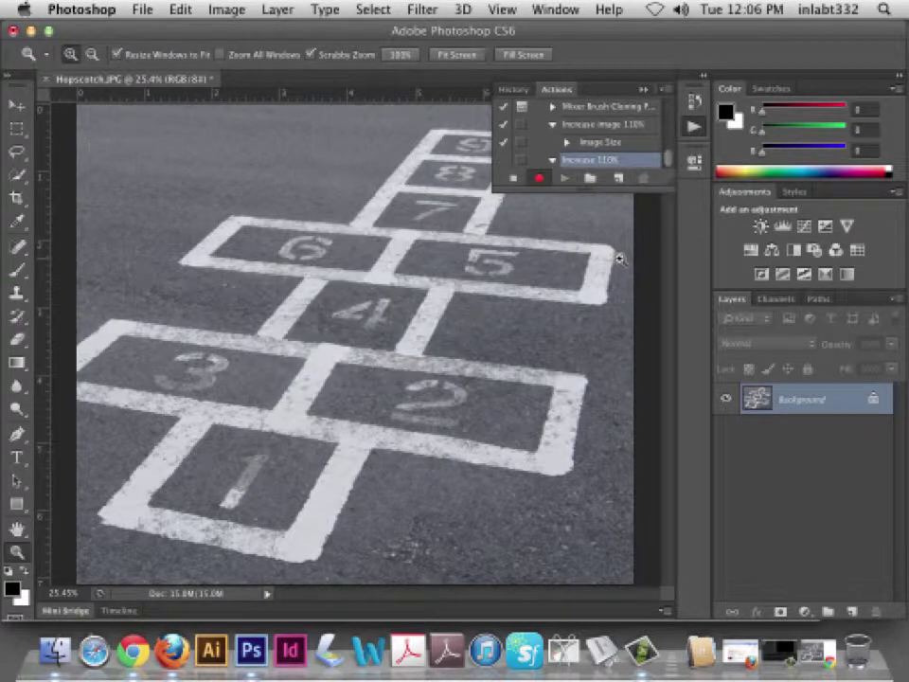
# Enlarge the hopscotch picture to 110 percent document width and height at 300 pixels/inch with resampling on, as the recorded action step
pyautogui.click(229, 11)
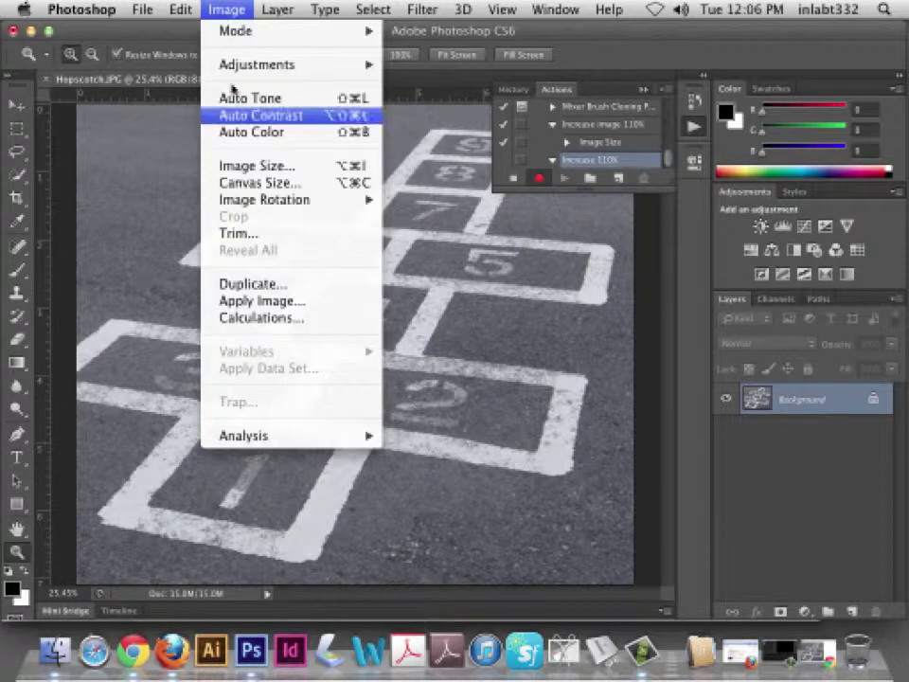
pyautogui.click(254, 171)
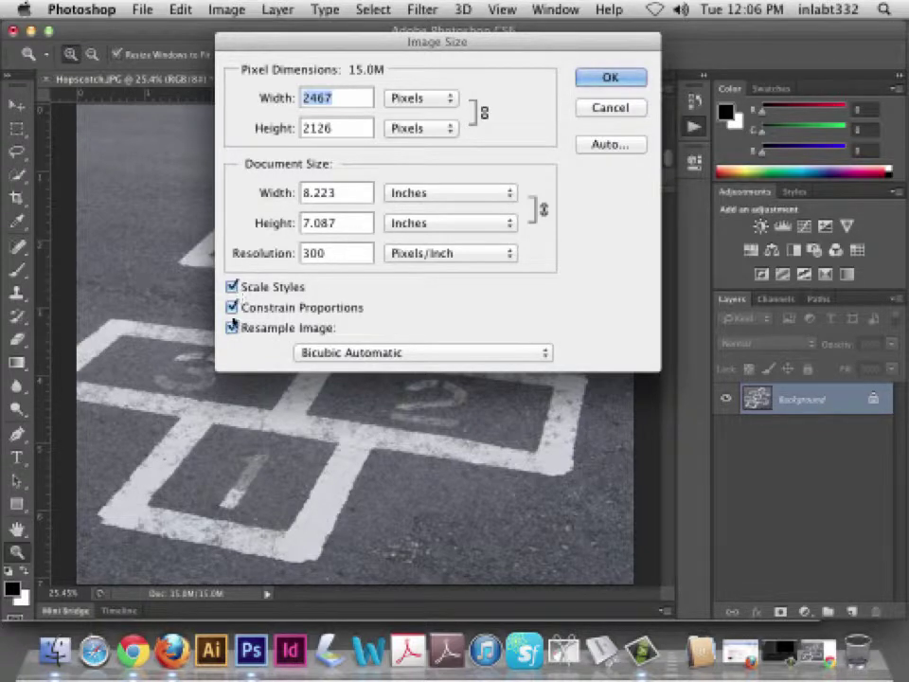
pyautogui.click(448, 199)
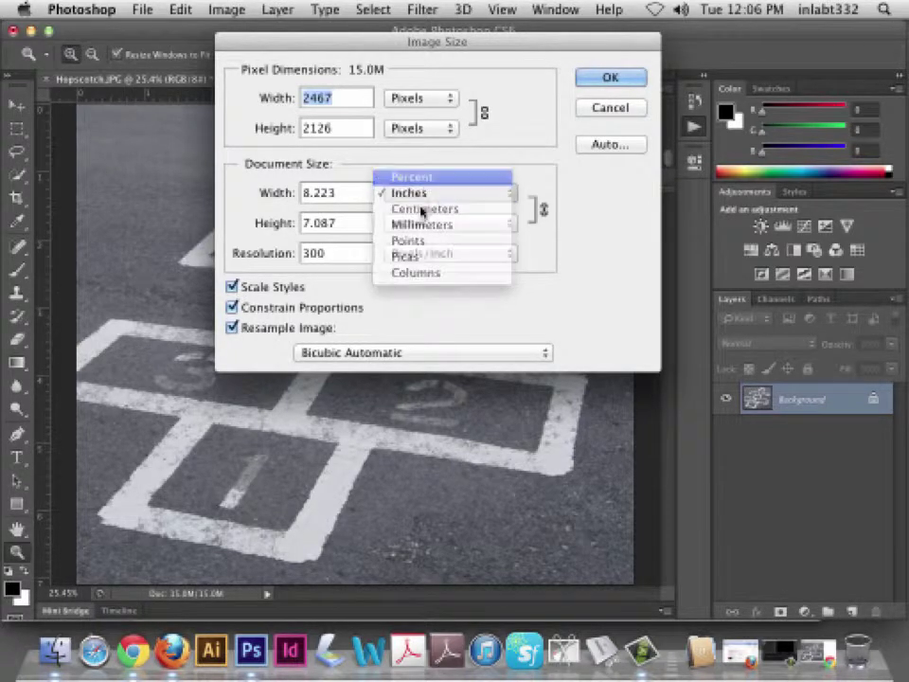
pyautogui.click(412, 174)
pyautogui.click(417, 222)
pyautogui.click(341, 216)
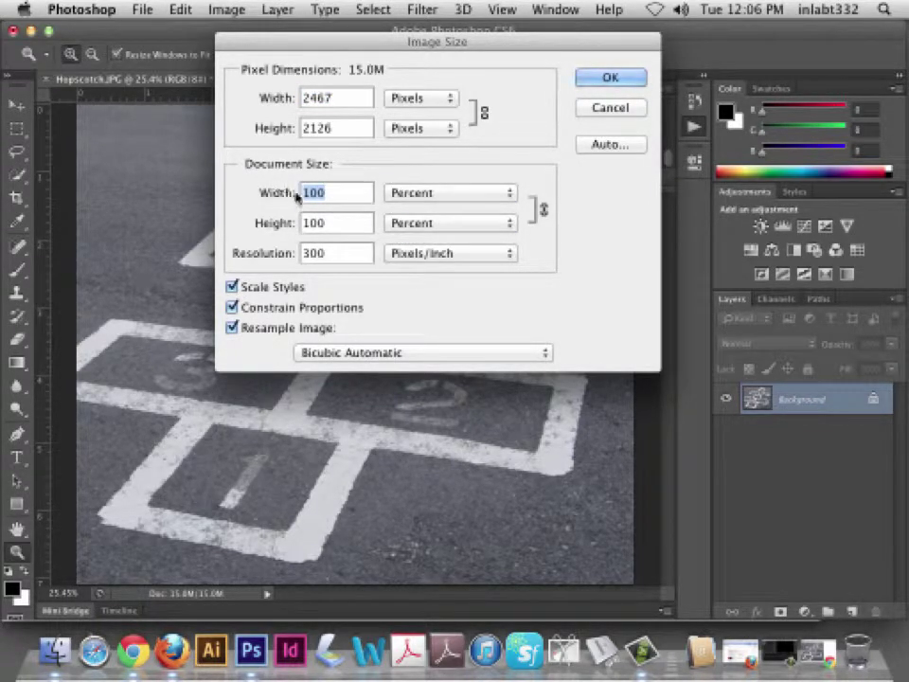
pyautogui.write('110')
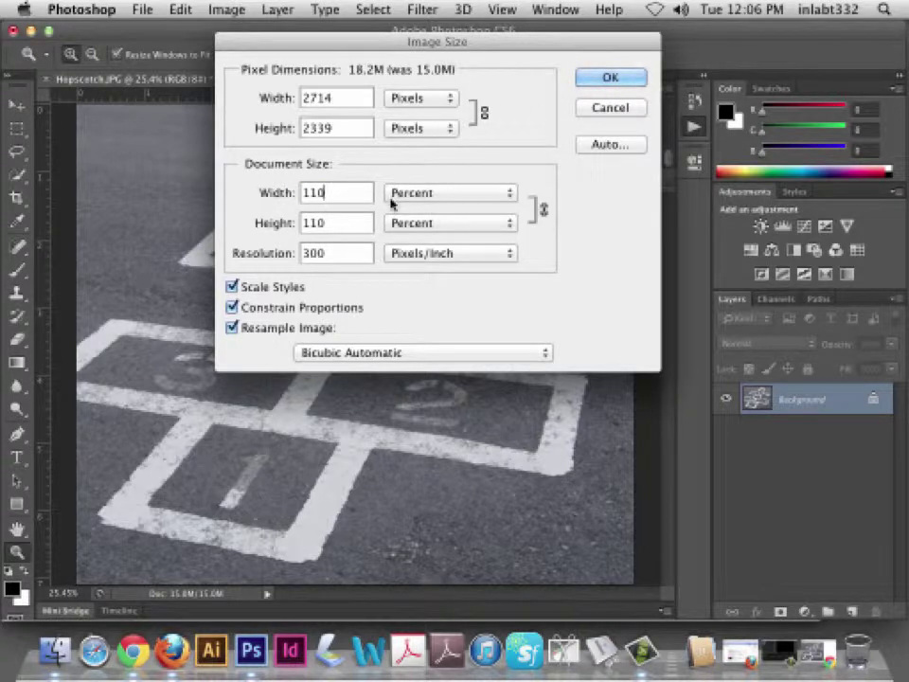
pyautogui.click(610, 80)
pyautogui.click(609, 79)
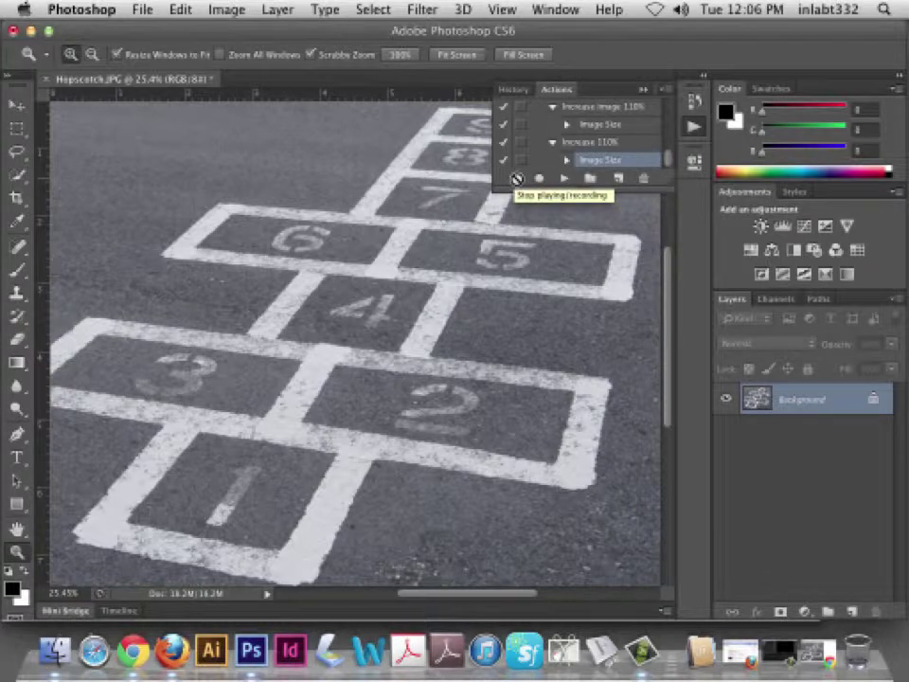
# Stop recording the "Increase 110%" action and run it three times on the hopscotch picture
pyautogui.click(512, 178)
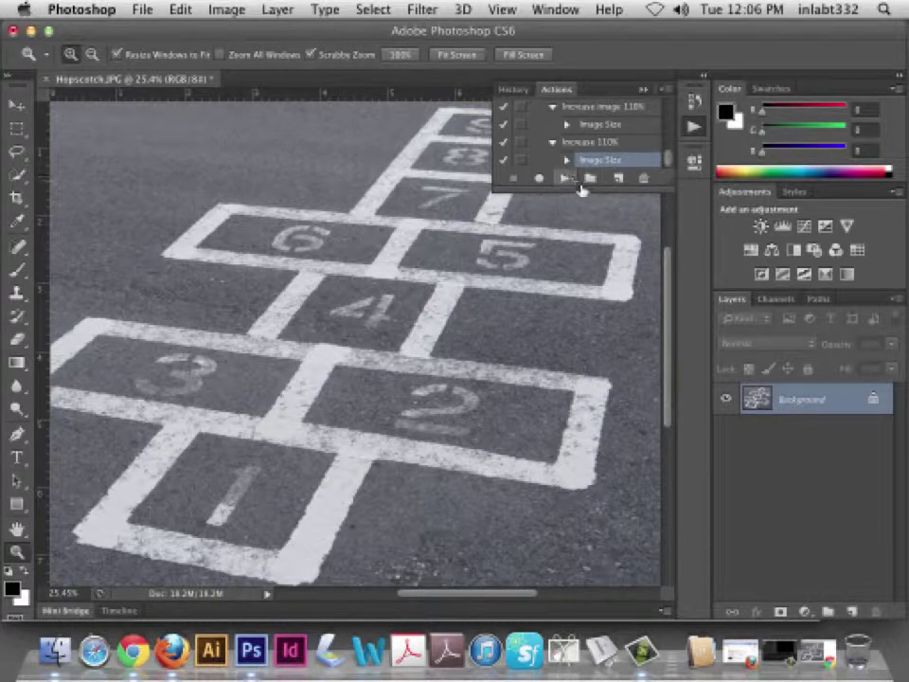
pyautogui.click(565, 178)
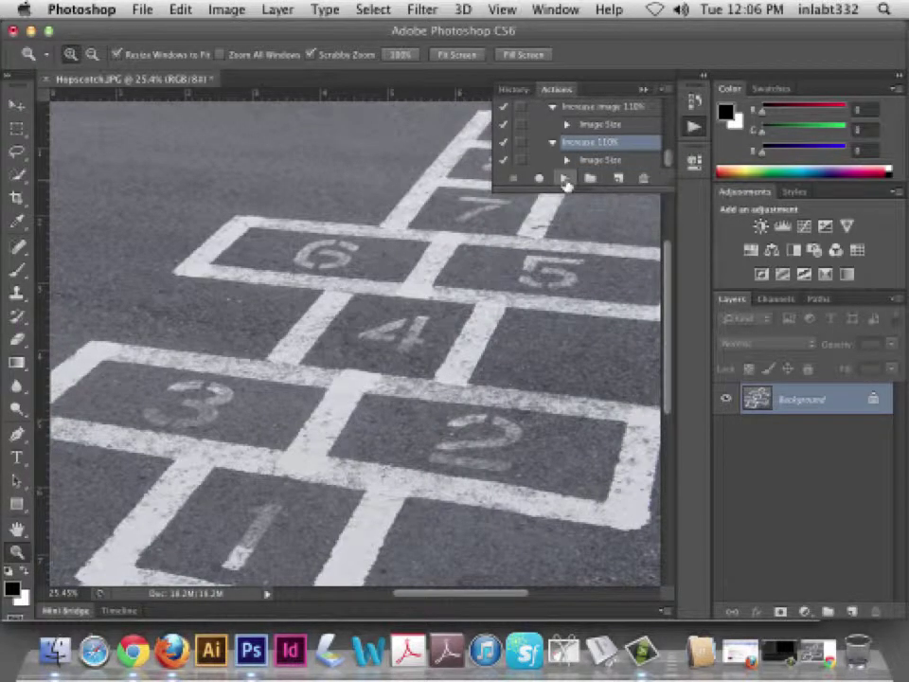
pyautogui.click(565, 178)
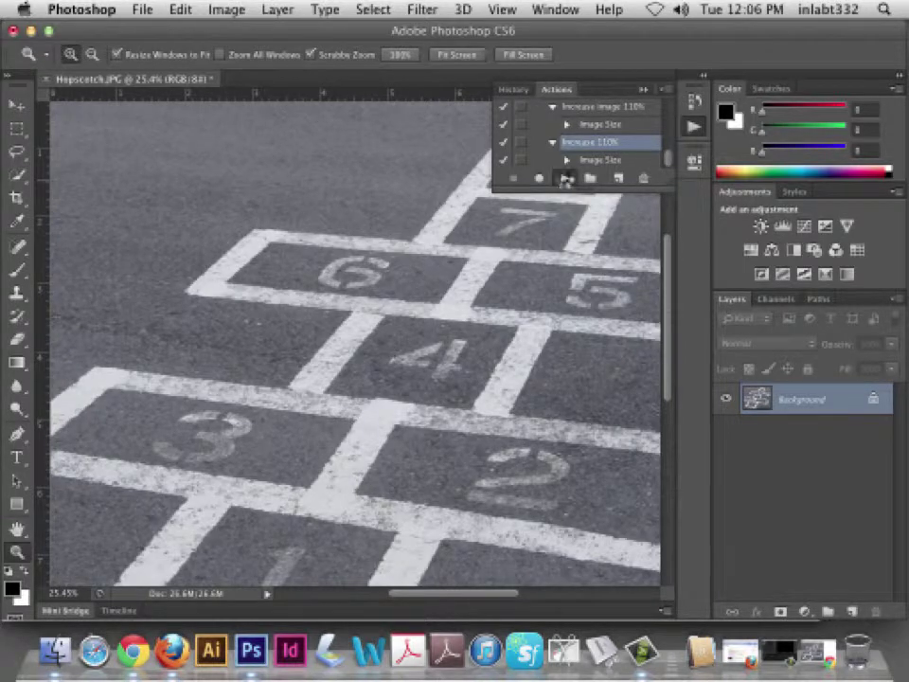
# Resize the hopscotch picture to a document width of 7.5 inches at 300 pixels/inch, keeping its proportions
pyautogui.click(217, 11)
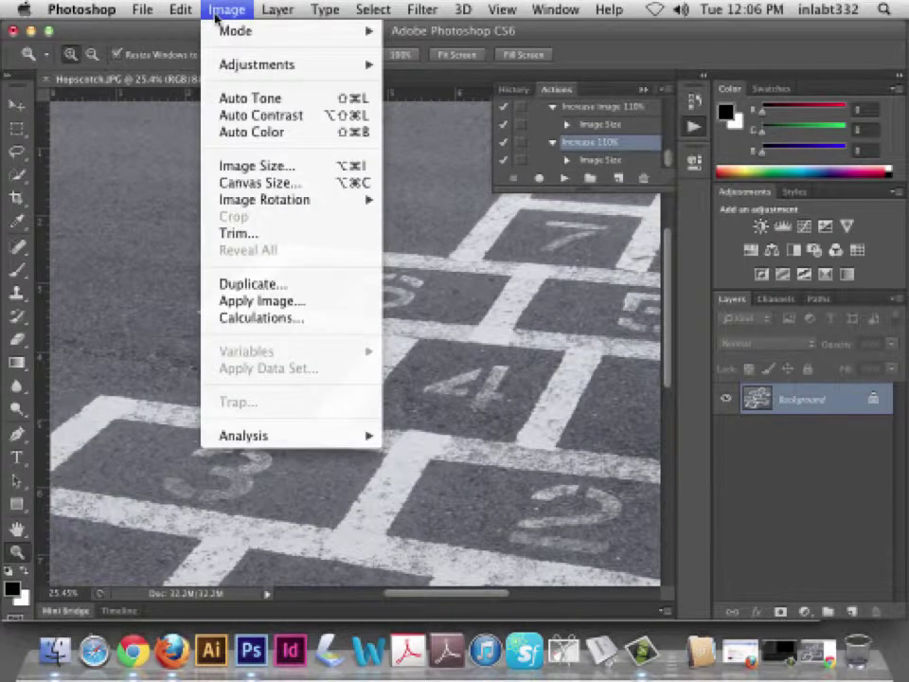
pyautogui.click(253, 166)
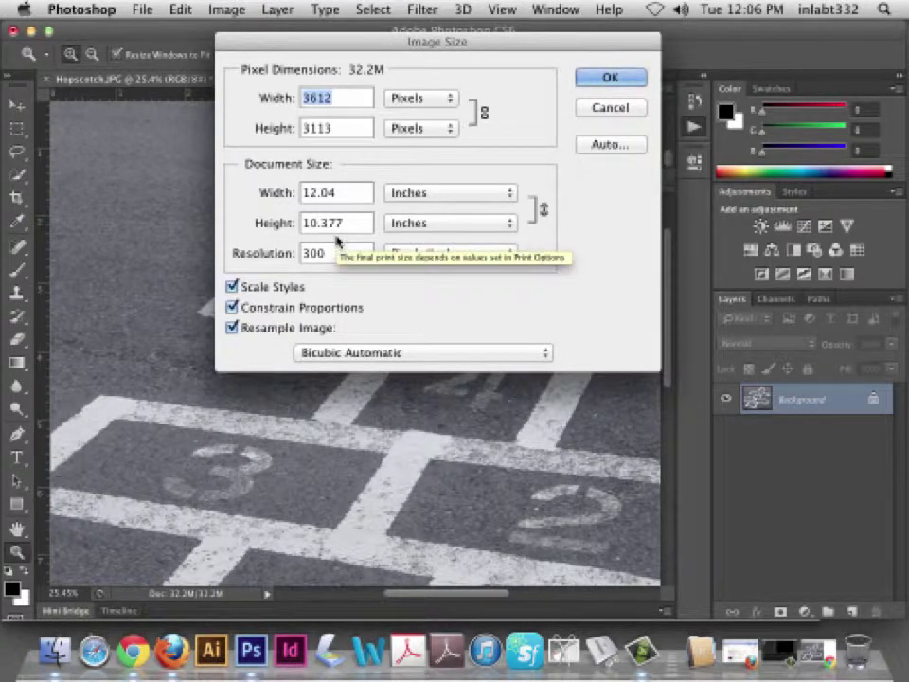
pyautogui.click(329, 189)
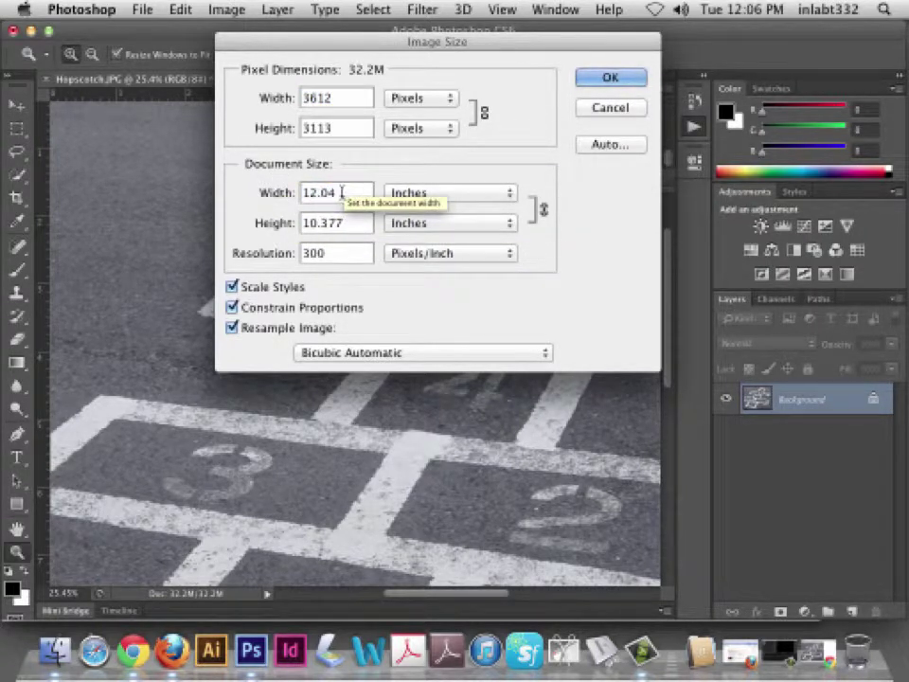
pyautogui.write('7')
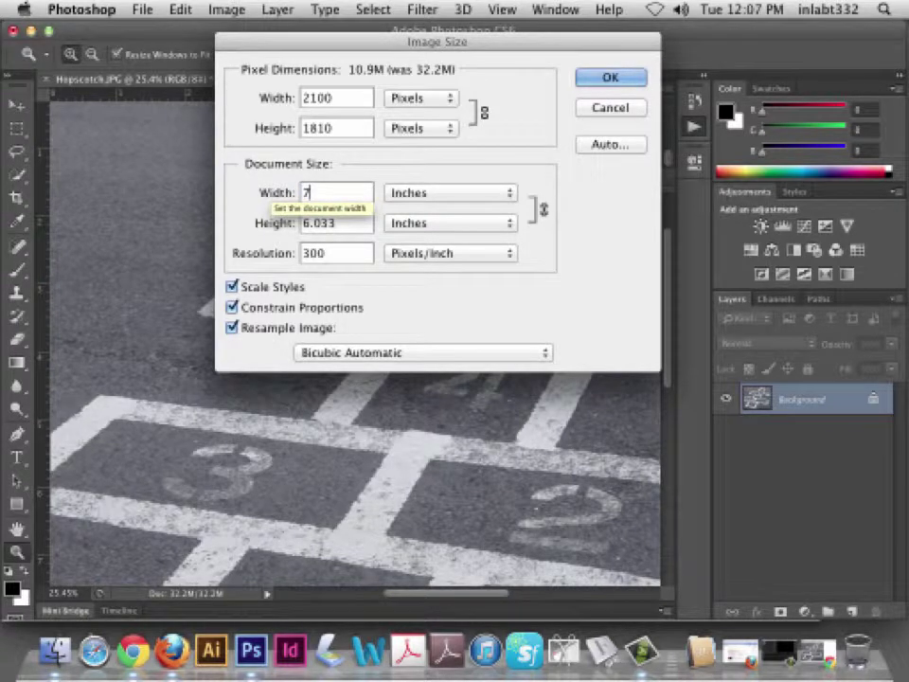
pyautogui.write('.5')
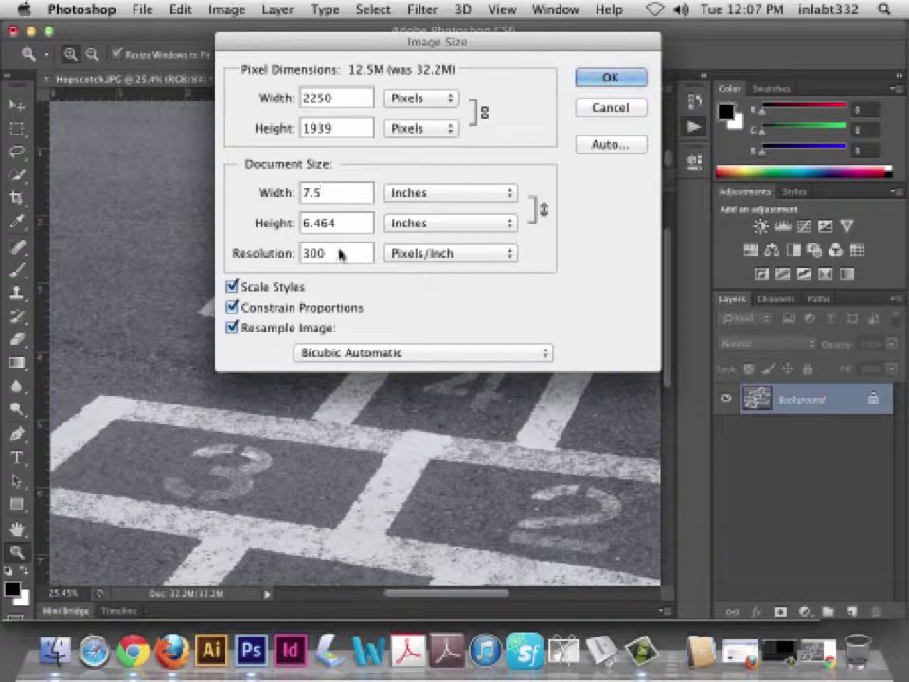
pyautogui.click(611, 77)
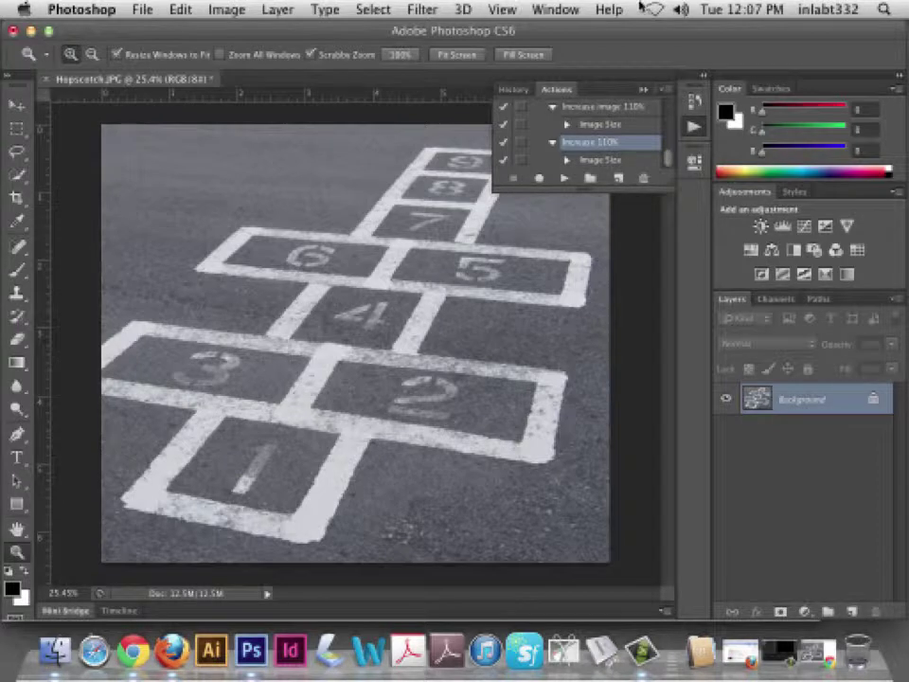
# Convert the hopscotch picture to CMYK Color mode, accepting the U.S. Web Coated (SWOP) v2 profile
pyautogui.click(242, 10)
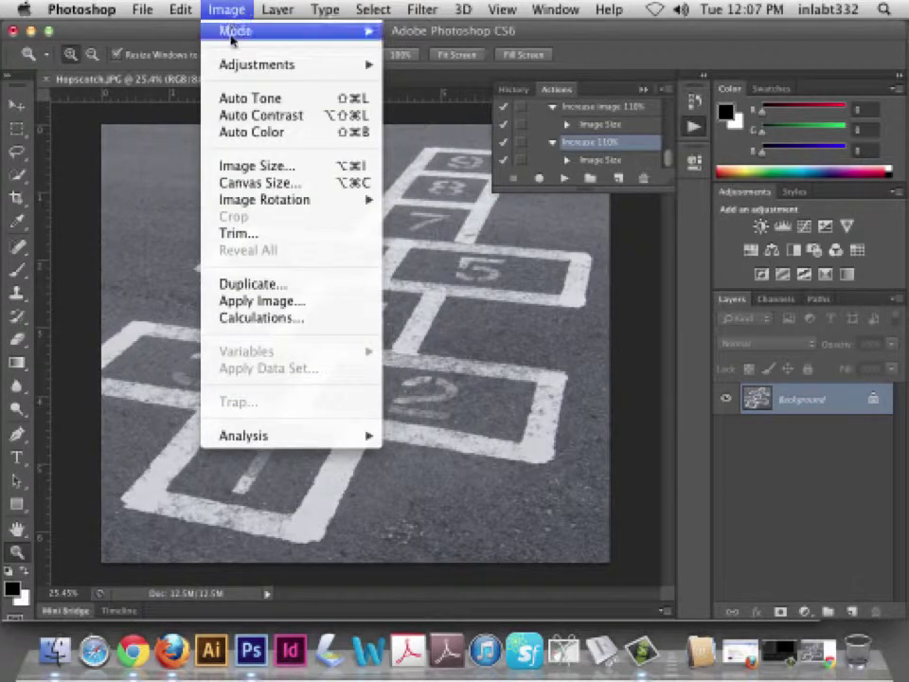
pyautogui.moveTo(235, 38)
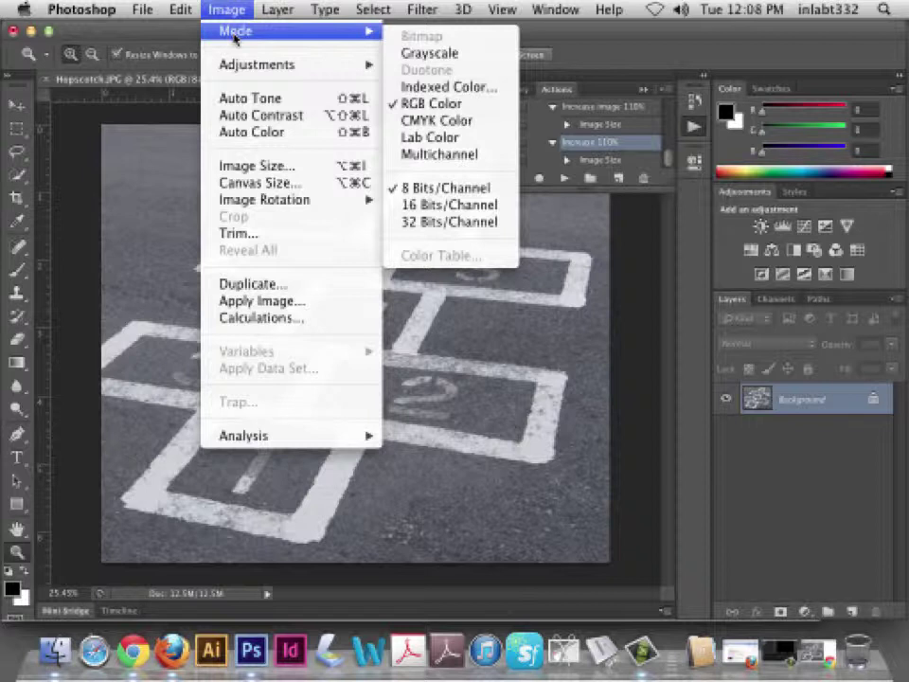
pyautogui.click(438, 121)
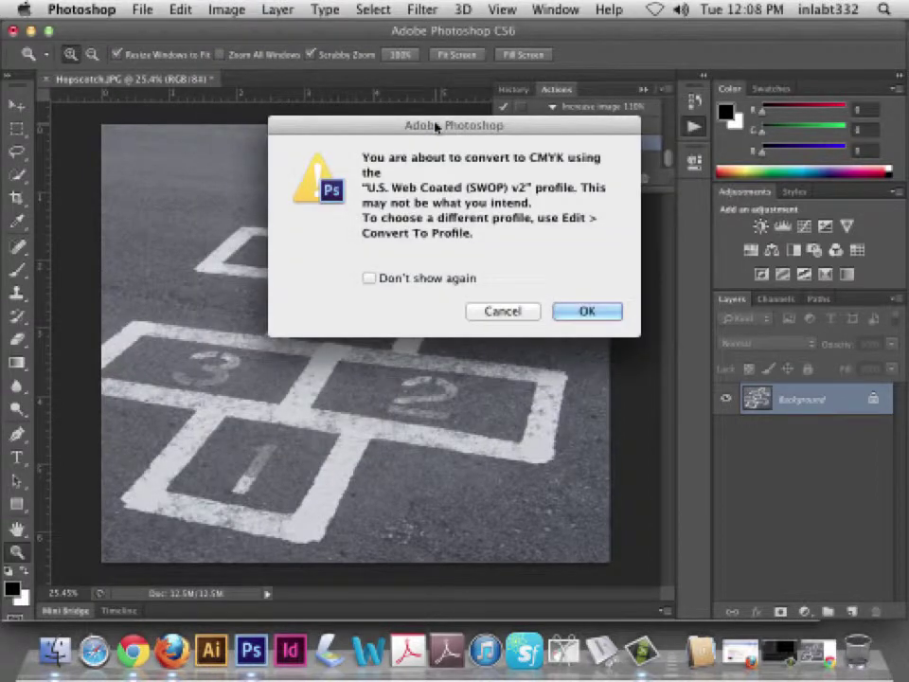
pyautogui.click(589, 312)
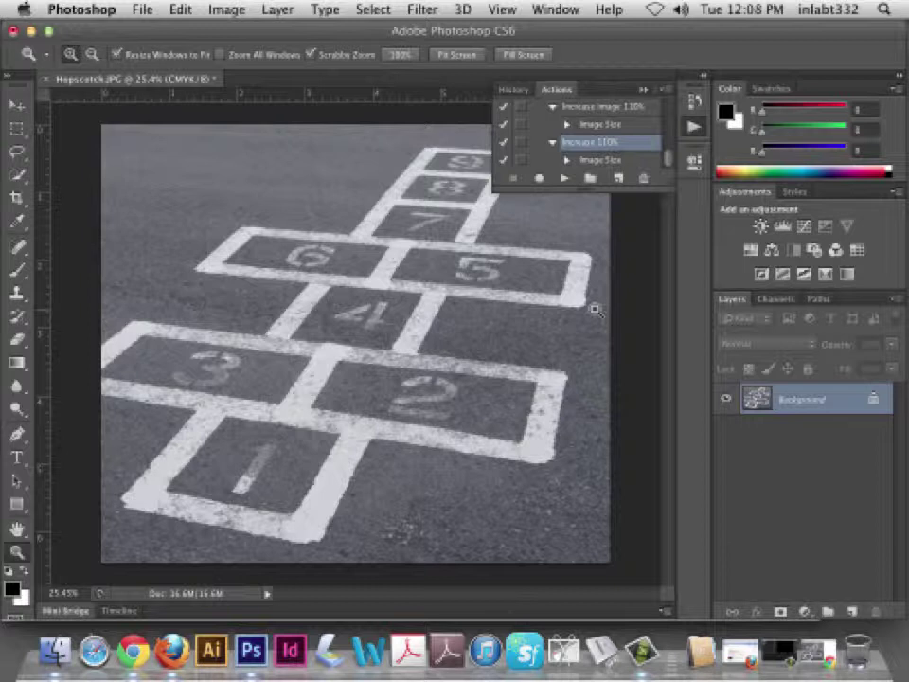
# Save the hopscotch picture as the TIFF file Hopscotch.tif in the Images folder, with no image compression, interleaved pixel order and IBM PC byte order
pyautogui.click(140, 9)
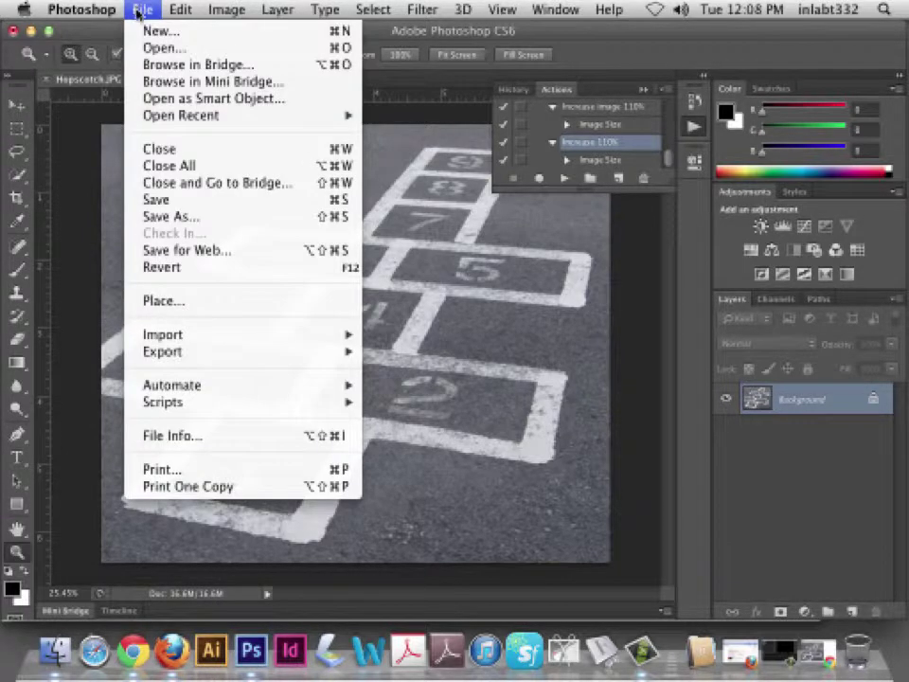
pyautogui.click(325, 218)
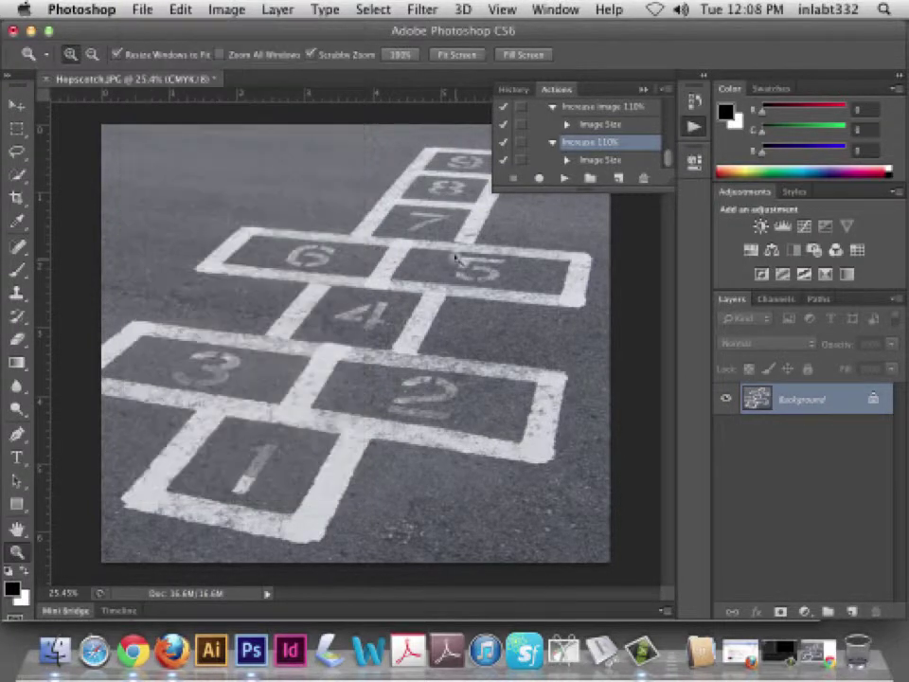
pyautogui.click(362, 219)
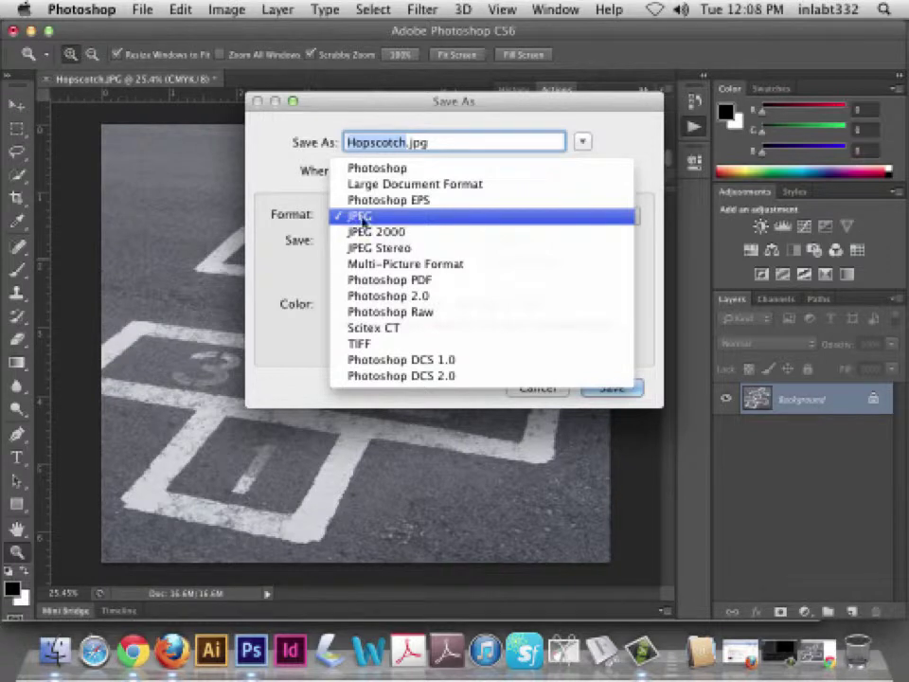
pyautogui.click(387, 343)
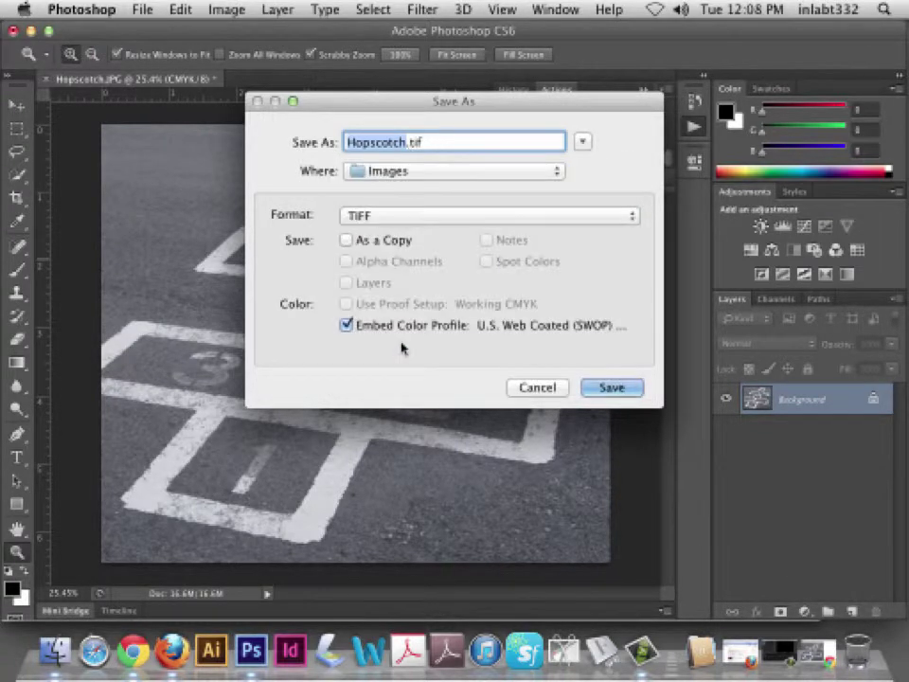
pyautogui.click(623, 388)
pyautogui.moveTo(508, 98); pyautogui.dragTo(510, 29)
pyautogui.click(613, 321)
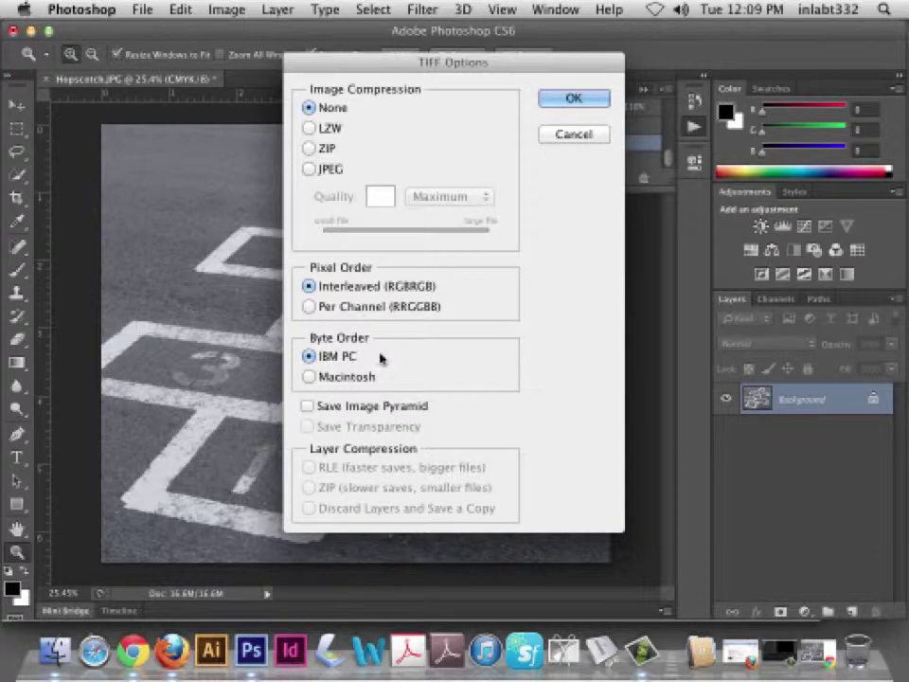
pyautogui.click(570, 98)
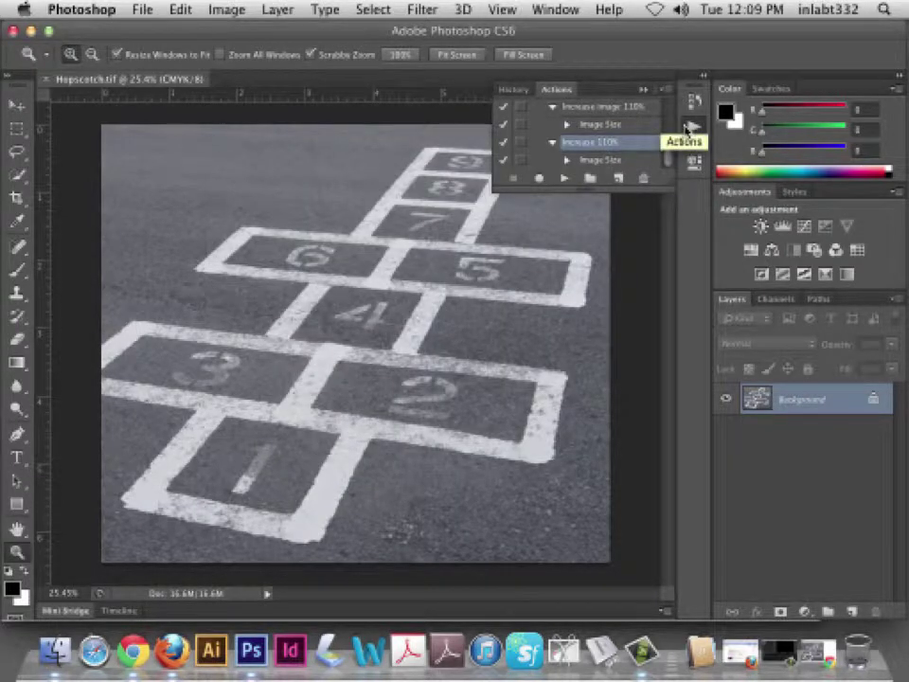
# Switch to Finder and open the Images folder inside Project 3
pyautogui.click(30, 33)
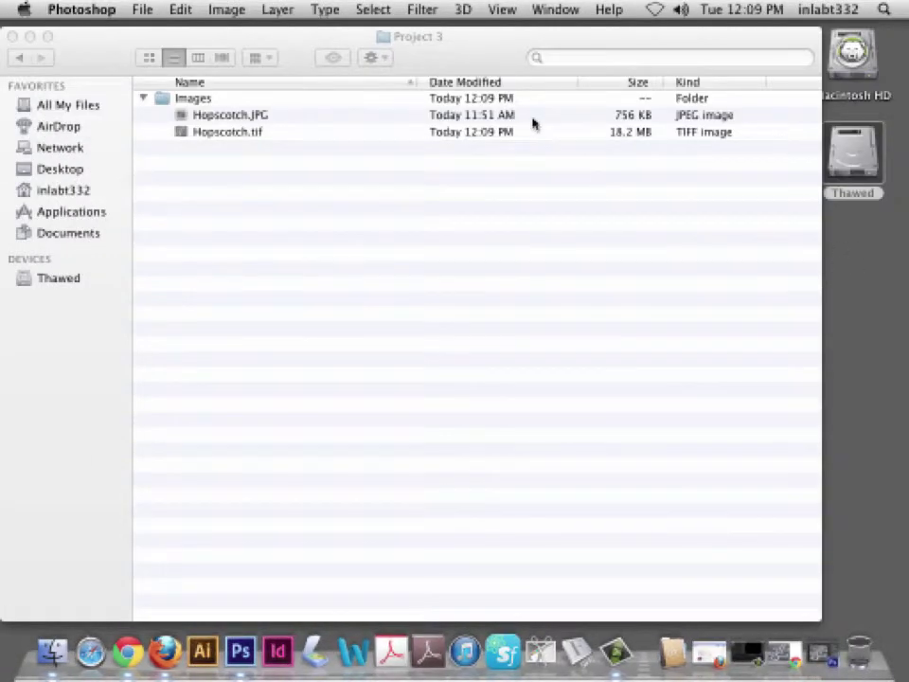
pyautogui.click(289, 158)
pyautogui.click(221, 134)
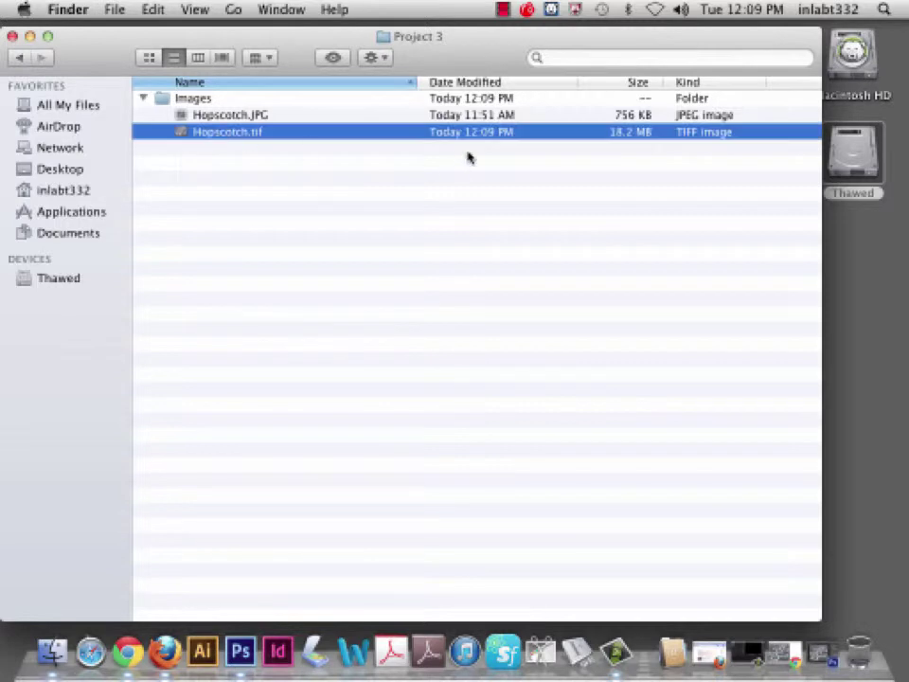
pyautogui.click(211, 117)
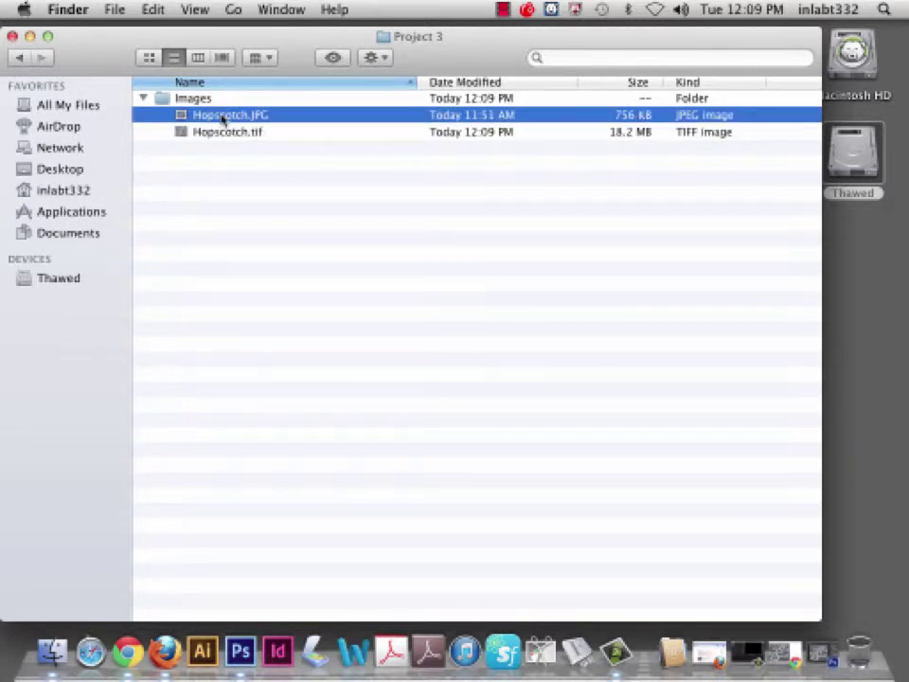
pyautogui.doubleClick(162, 99)
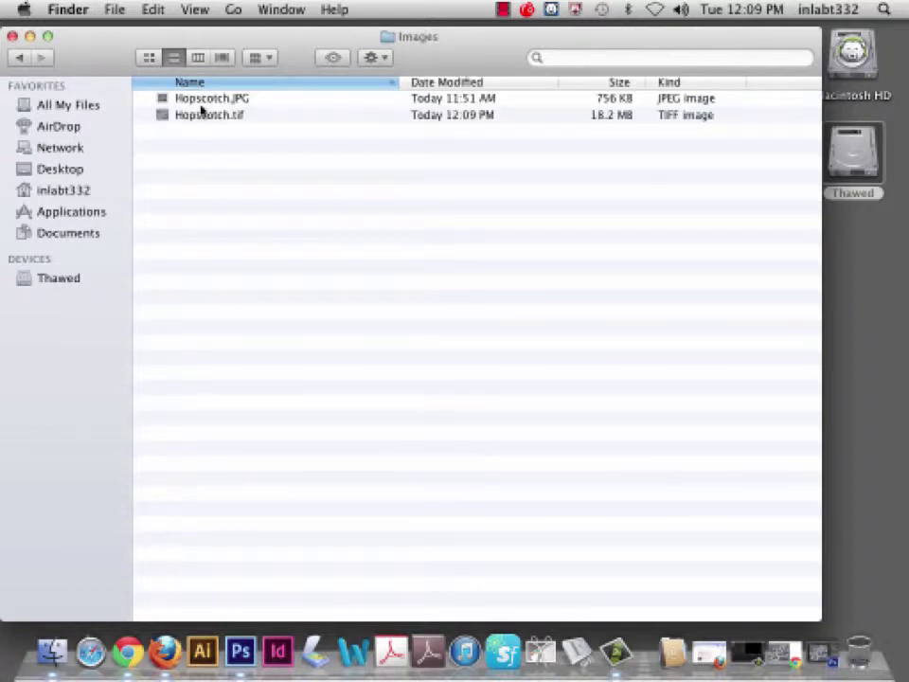
# Create two new folders named Tiffs and Jpegs inside the Images folder
pyautogui.press('super+shift+n')
pyautogui.write('Tiffs')
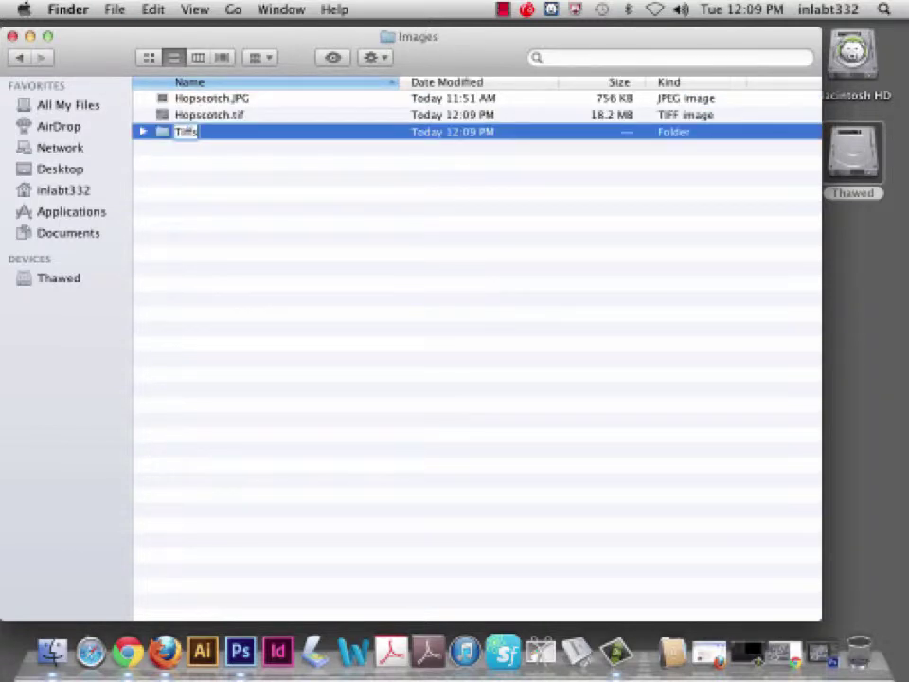
pyautogui.press('Return')
pyautogui.press('super+shift+n')
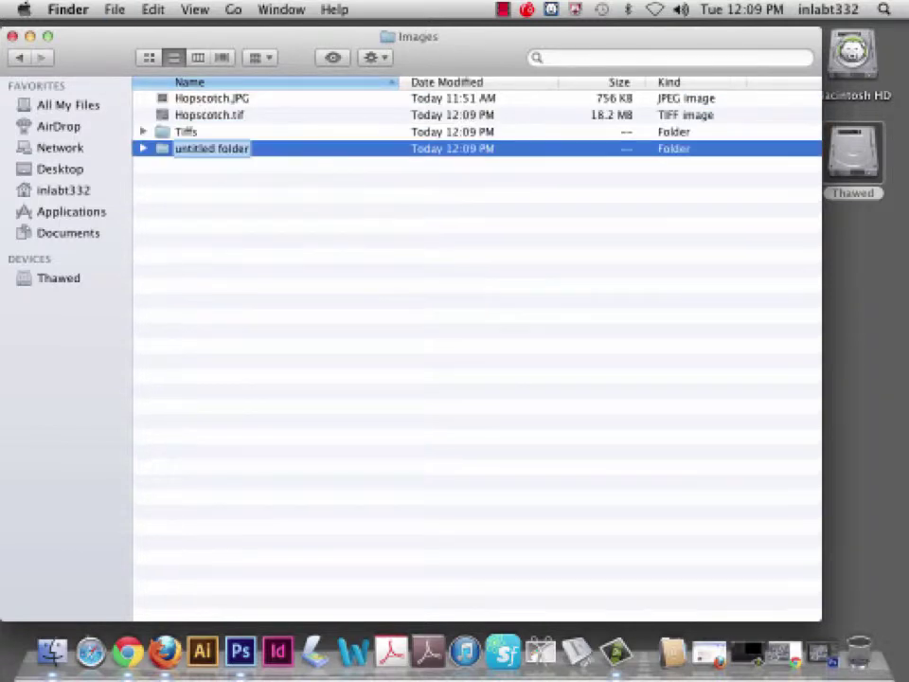
pyautogui.write('Jpegs')
pyautogui.click(237, 178)
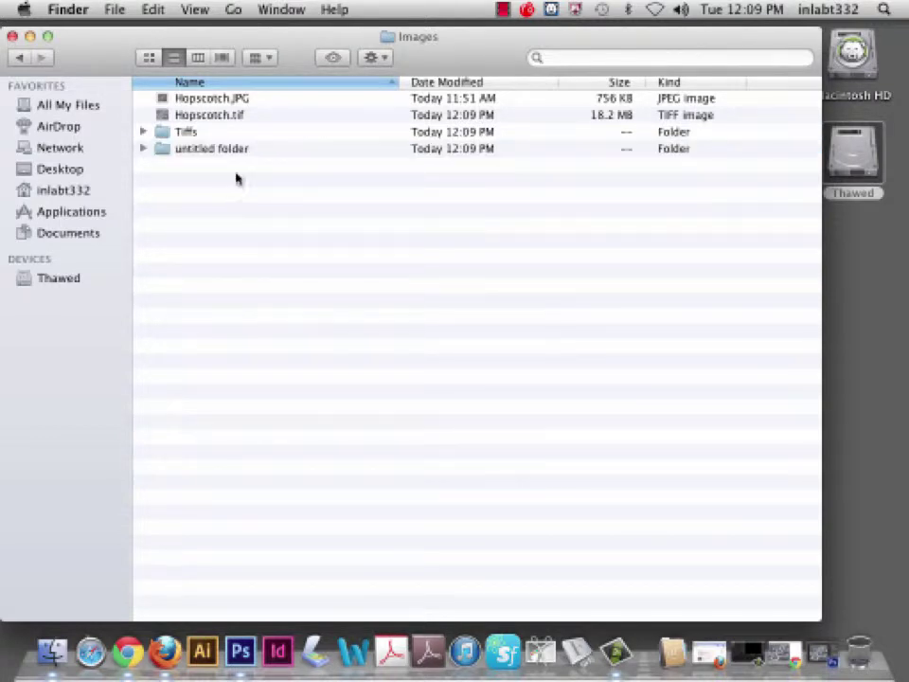
# Move Hopscotch.JPG into the Jpegs folder and Hopscotch.tif into the Tiffs folder, and expand both folders
pyautogui.moveTo(194, 97); pyautogui.dragTo(186, 133)
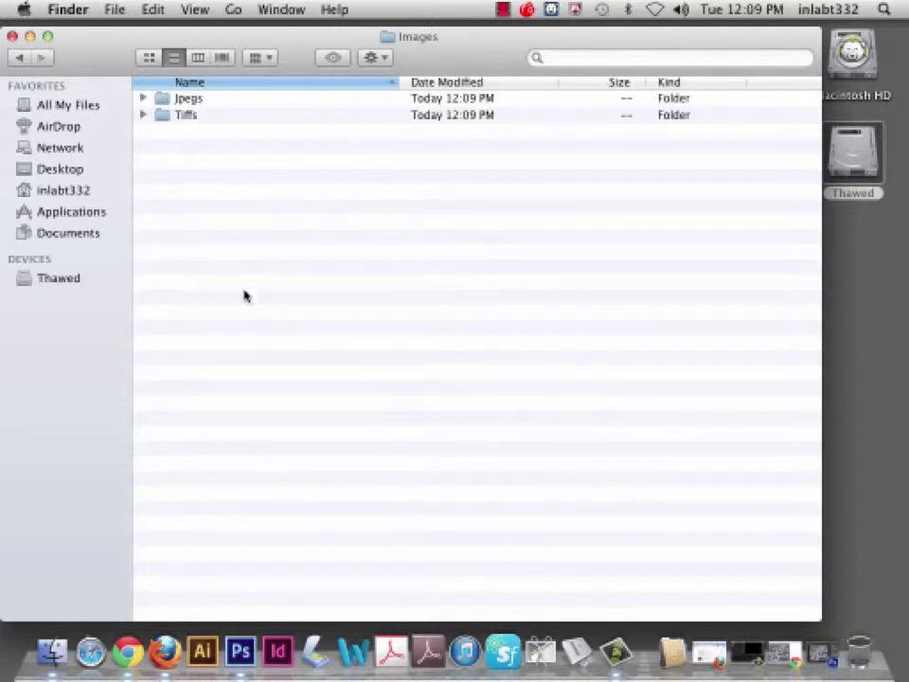
pyautogui.click(143, 99)
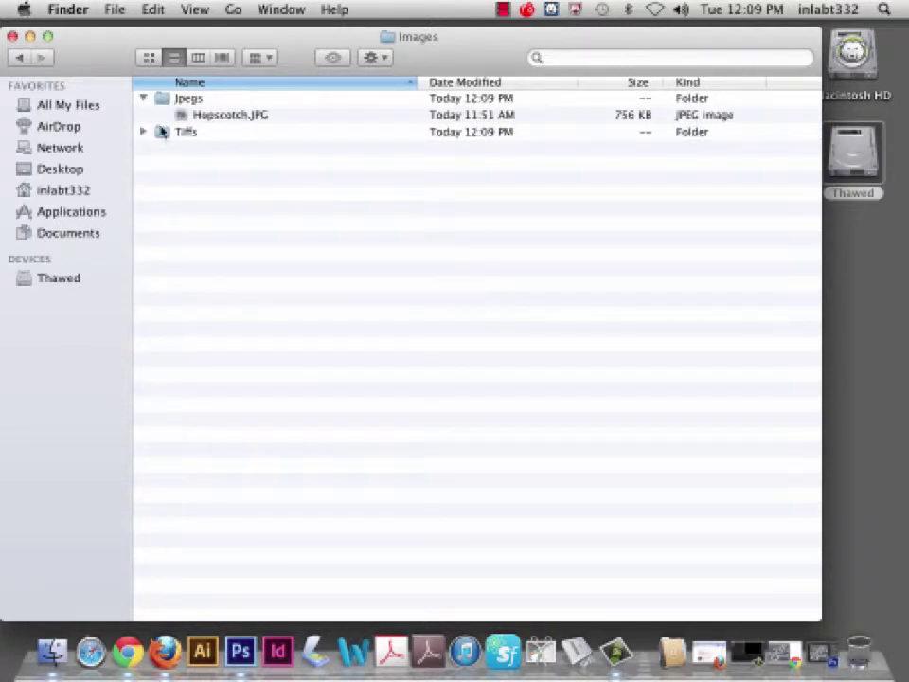
pyautogui.click(143, 131)
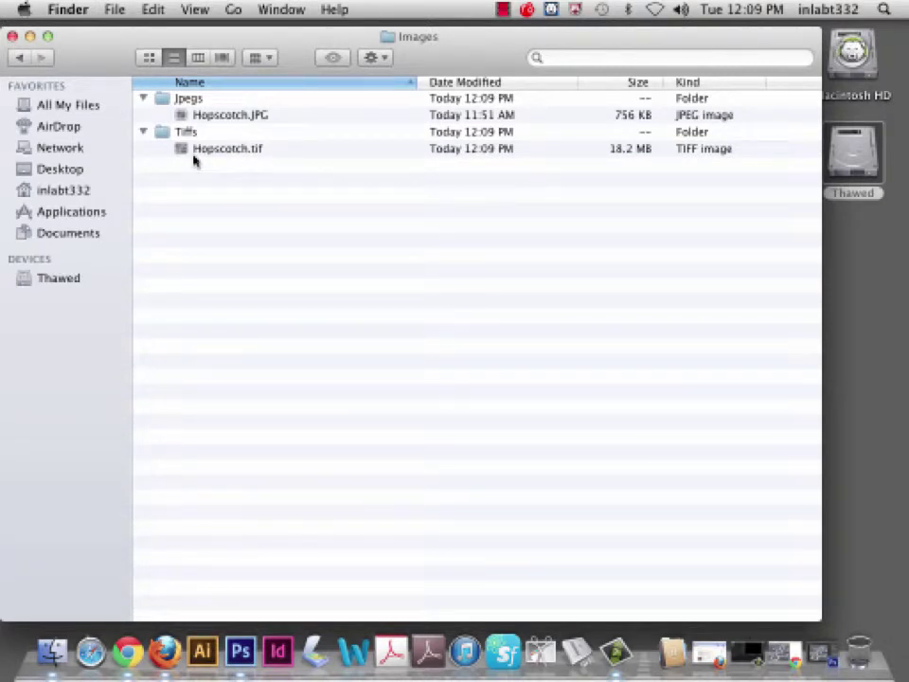
# Examine how the JPEG and TIFF versions of the picture are organized in the Jpegs and Tiffs folders
pyautogui.click(248, 118)
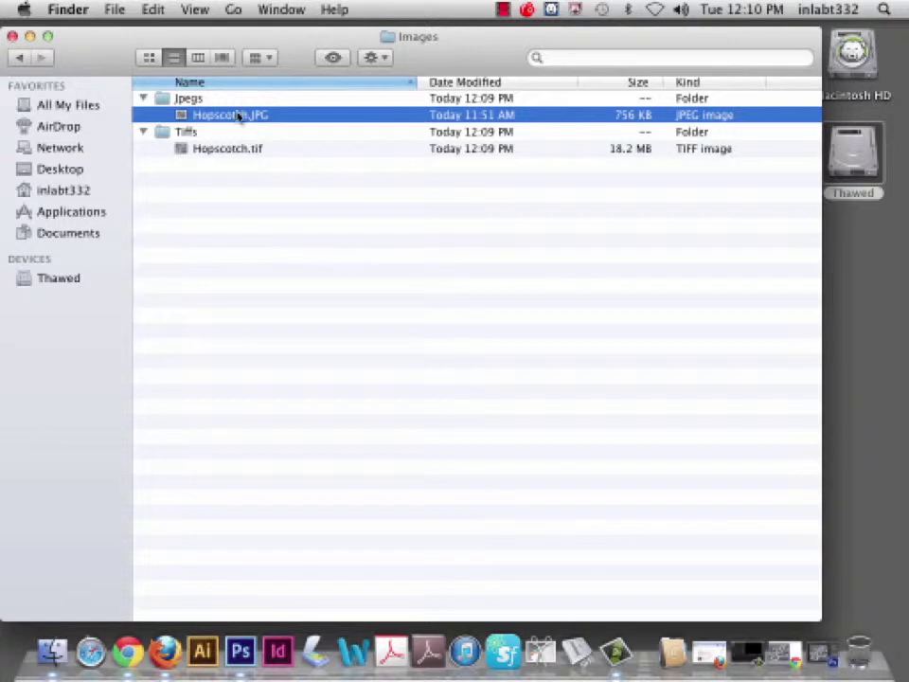
pyautogui.click(143, 97)
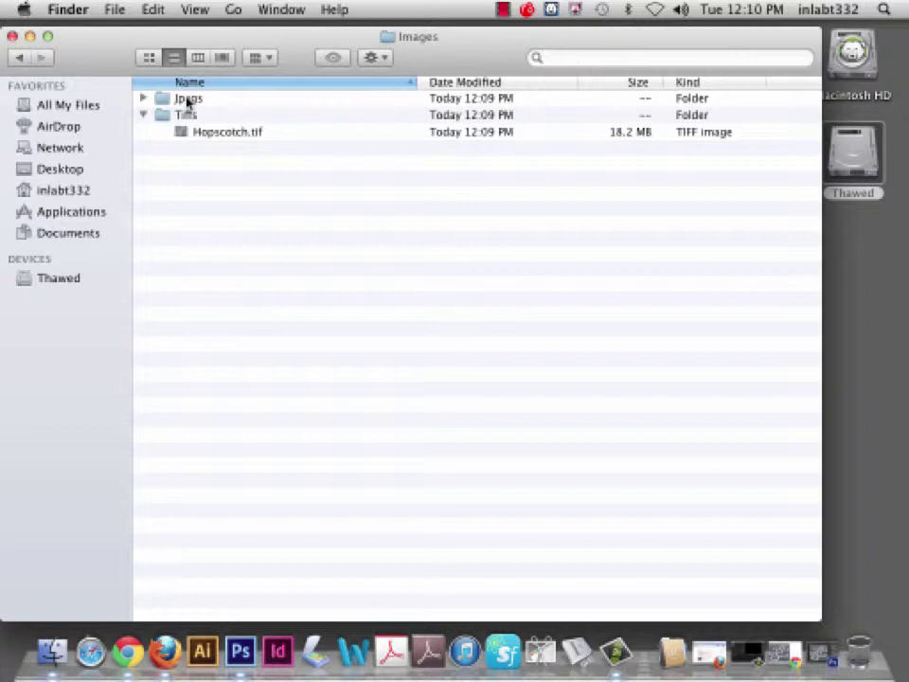
pyautogui.click(185, 114)
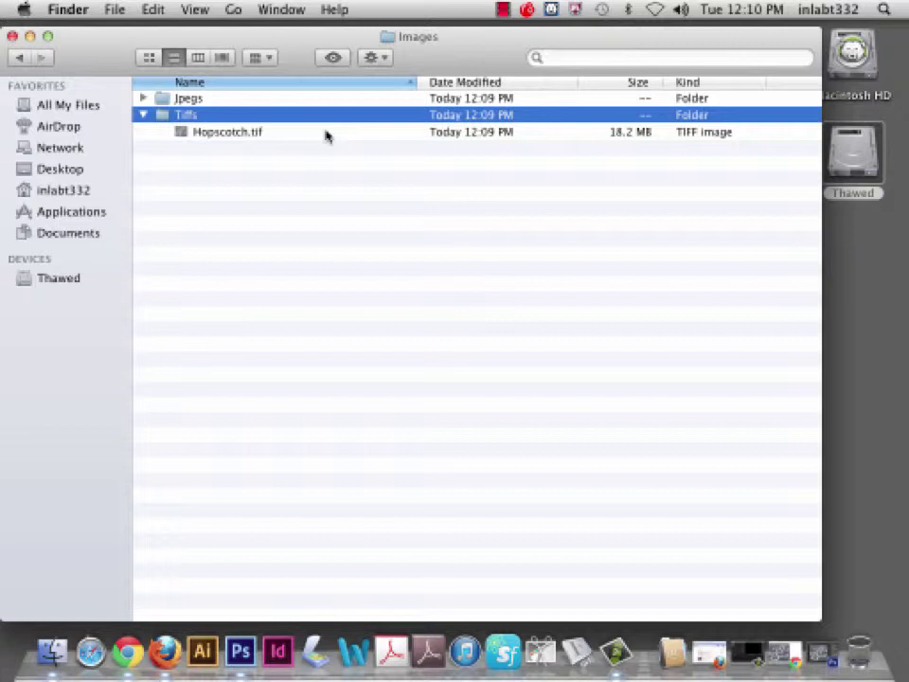
pyautogui.click(312, 233)
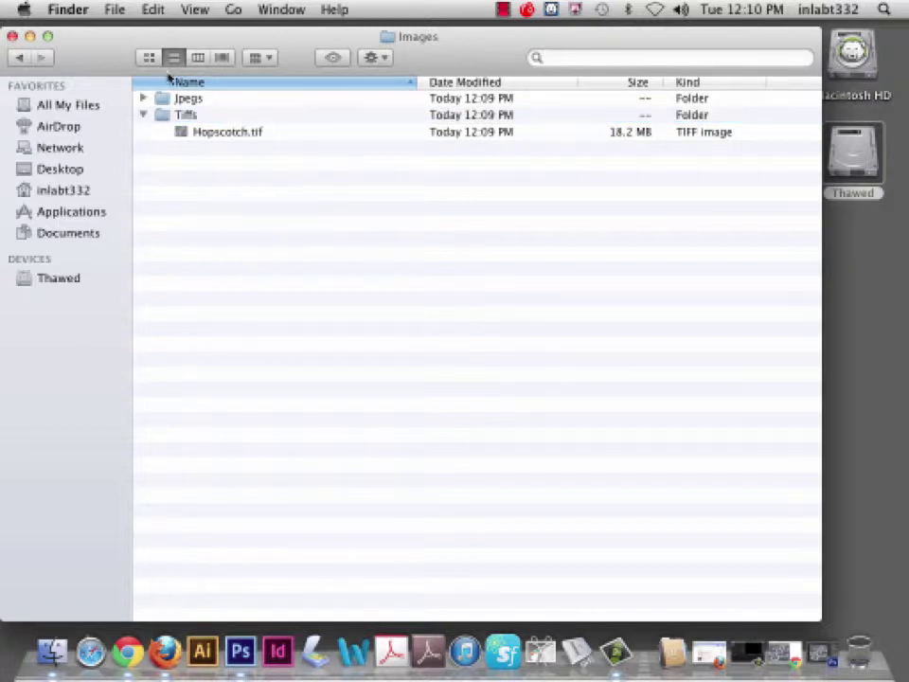
pyautogui.click(144, 115)
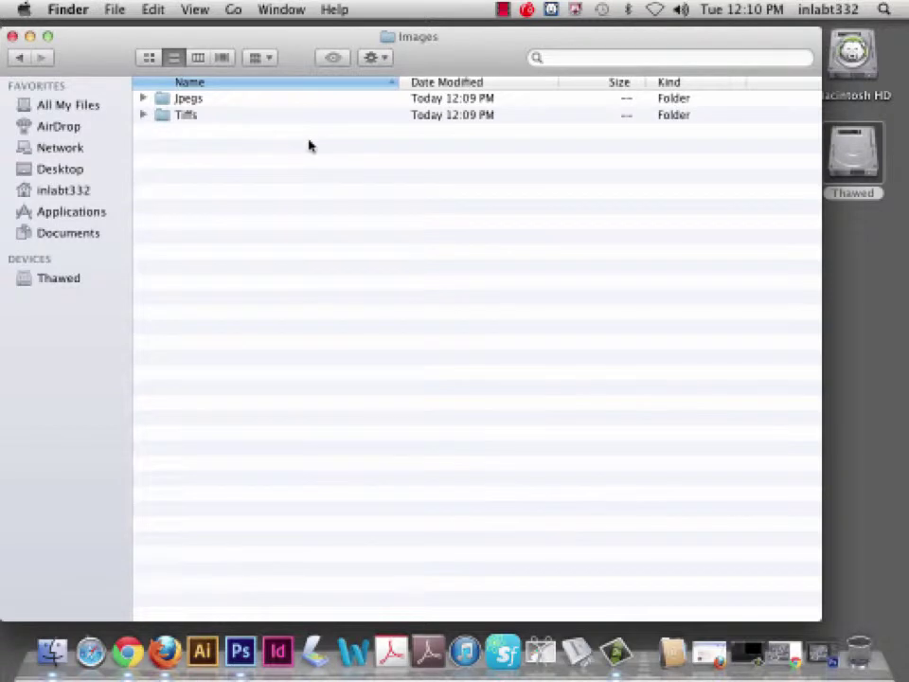
pyautogui.click(142, 114)
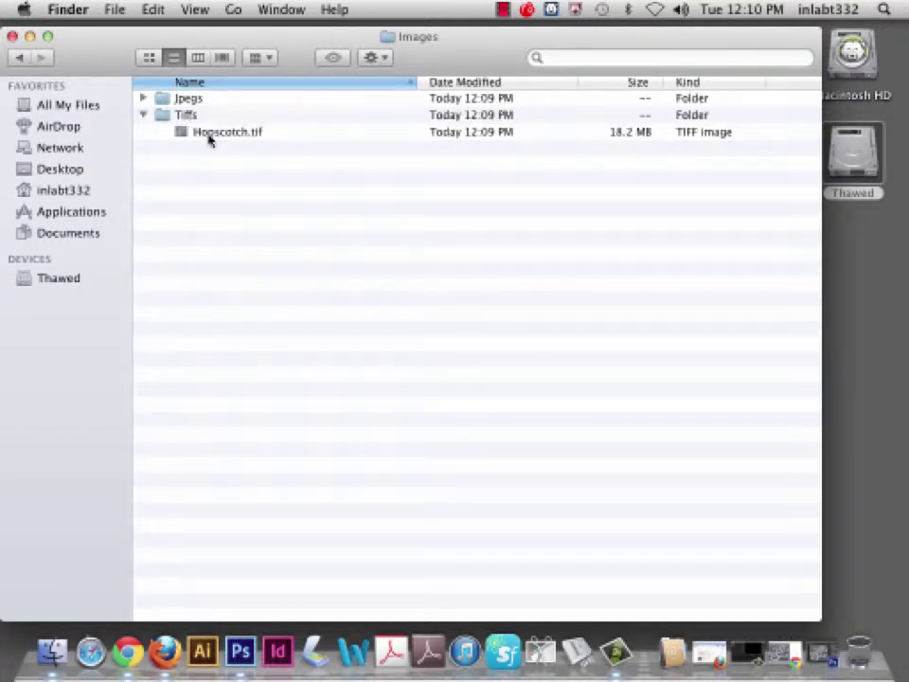
pyautogui.click(211, 135)
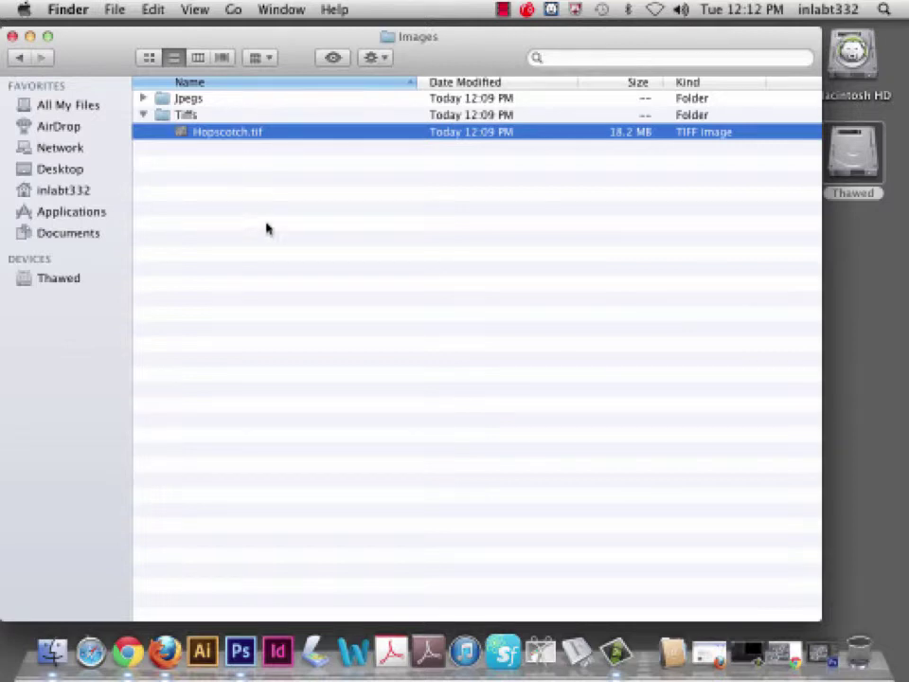
# Open Hopscotch.JPG from the Jpegs folder with Adobe Photoshop CS6
pyautogui.click(142, 99)
pyautogui.rightClick(216, 115)
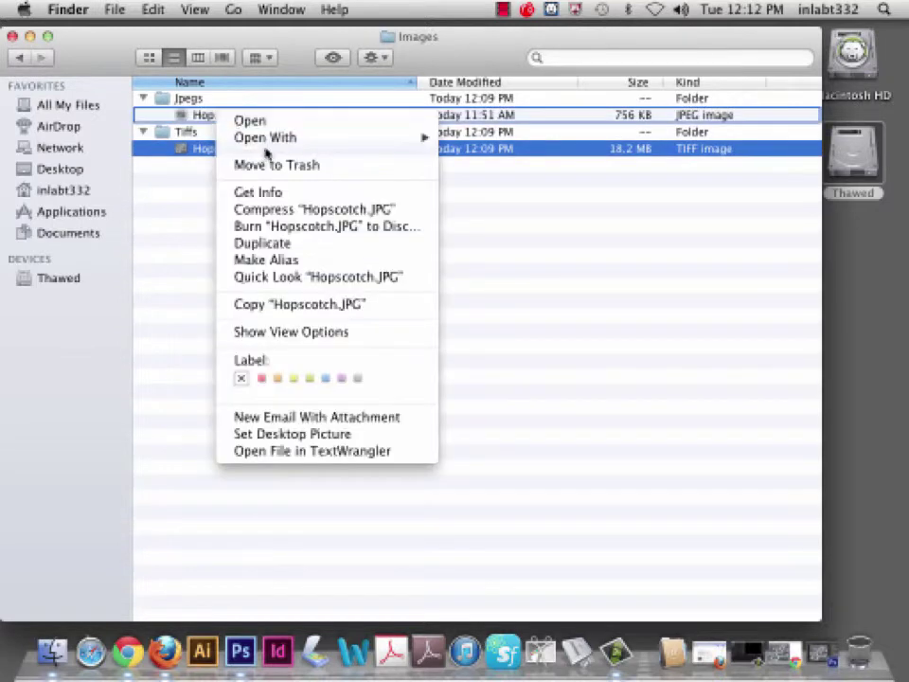
pyautogui.moveTo(339, 142)
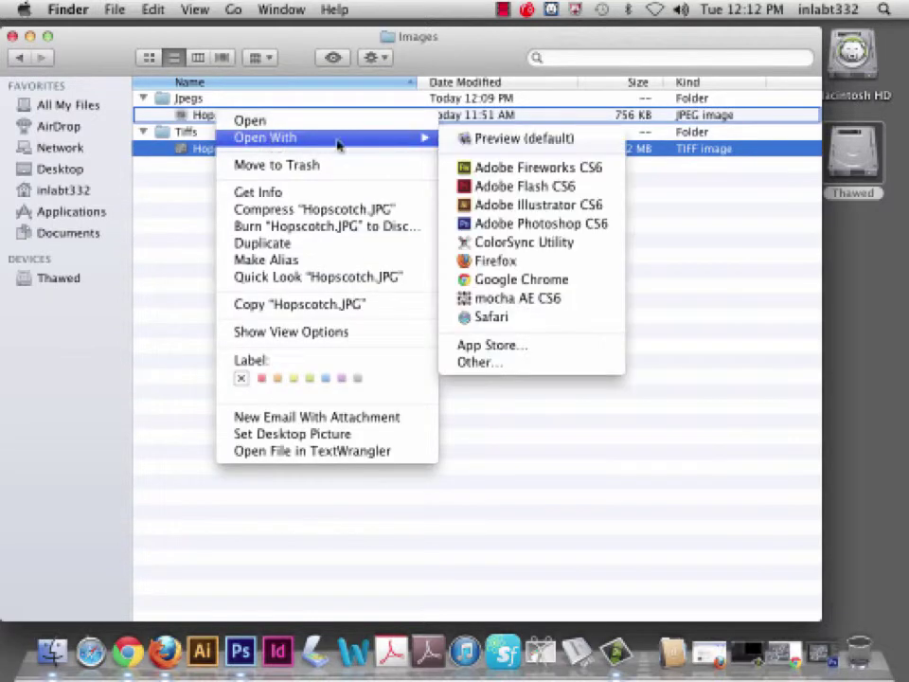
pyautogui.click(544, 225)
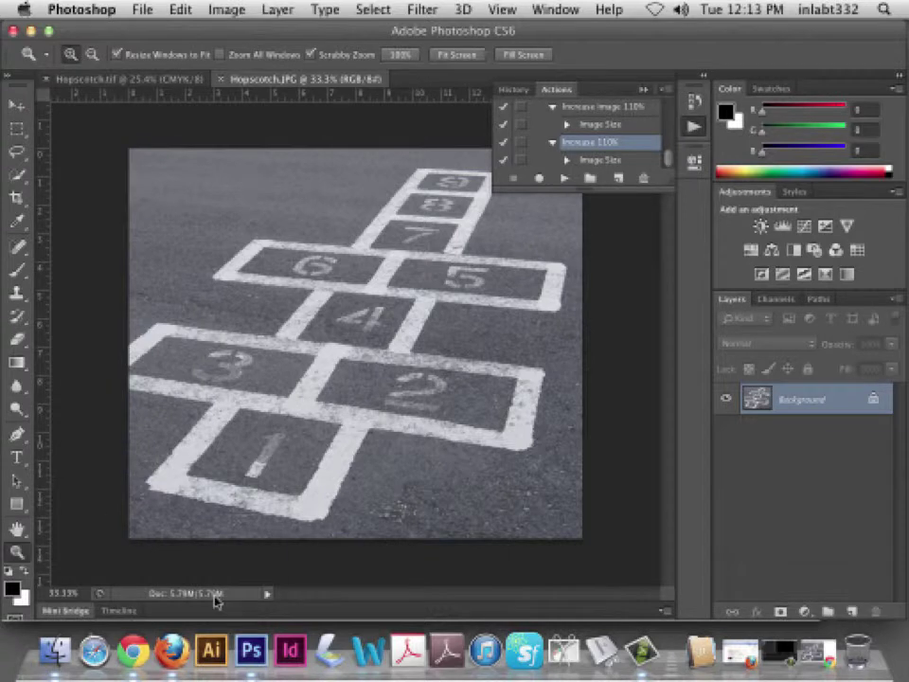
# Save the opened JPEG in the Jpegs folder as Hopscotch.raw in Photoshop Raw format, with file type PRAW and interleaved channel order
pyautogui.click(216, 596)
pyautogui.click(142, 10)
pyautogui.click(180, 217)
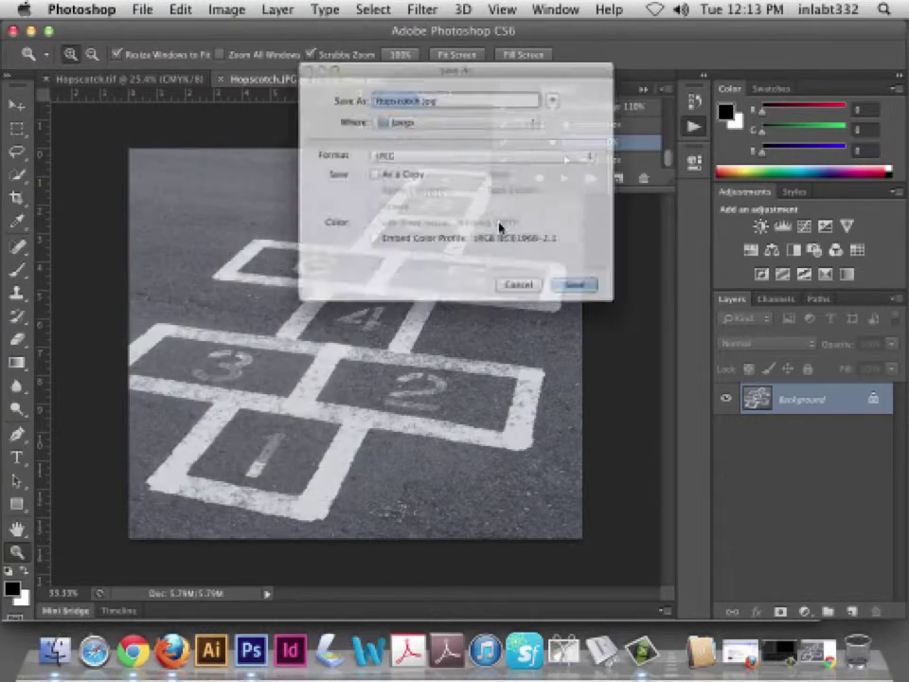
pyautogui.click(426, 148)
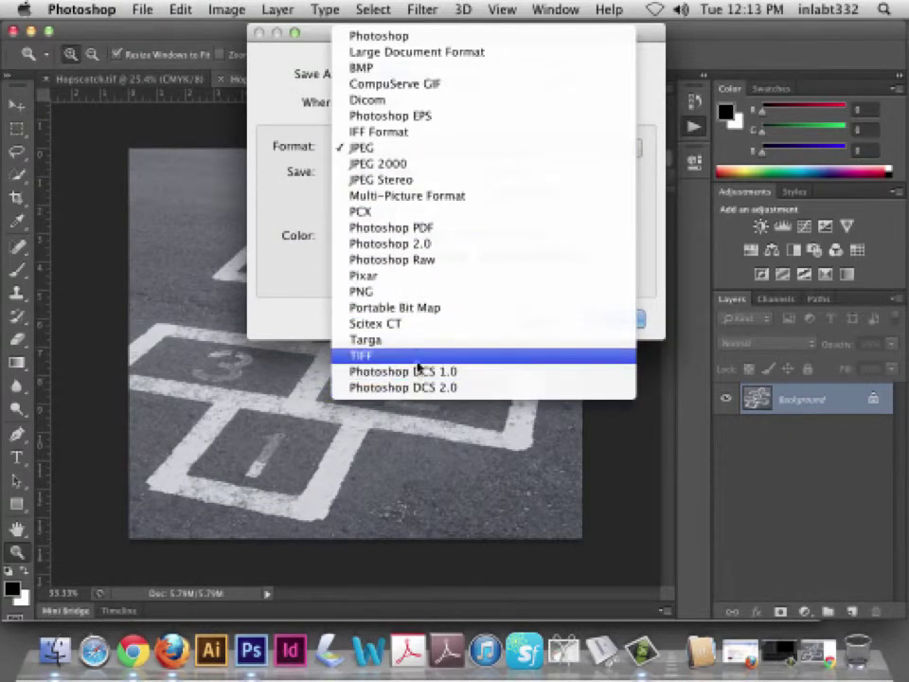
pyautogui.click(375, 262)
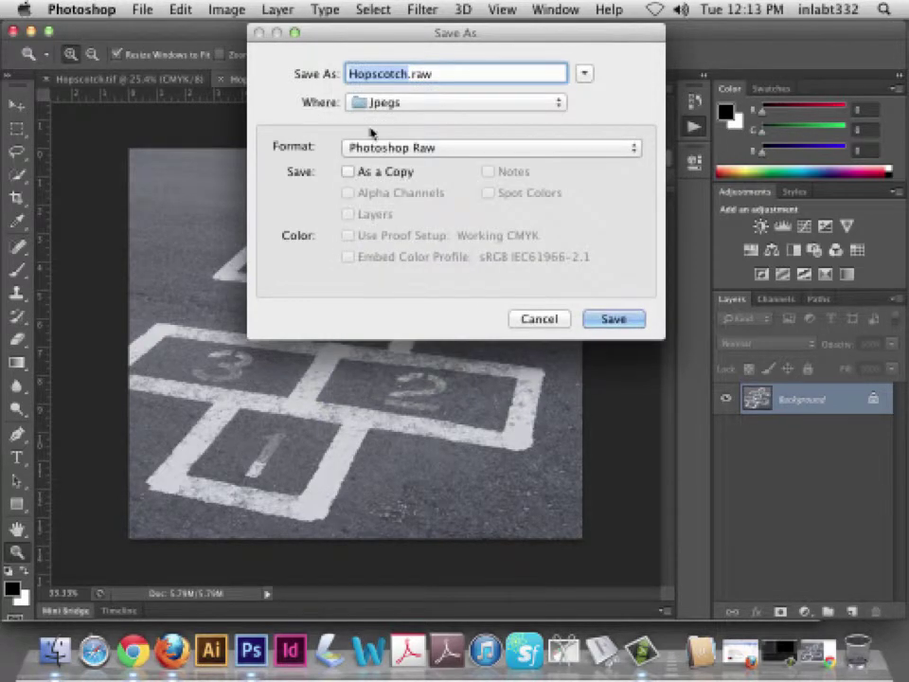
pyautogui.click(613, 321)
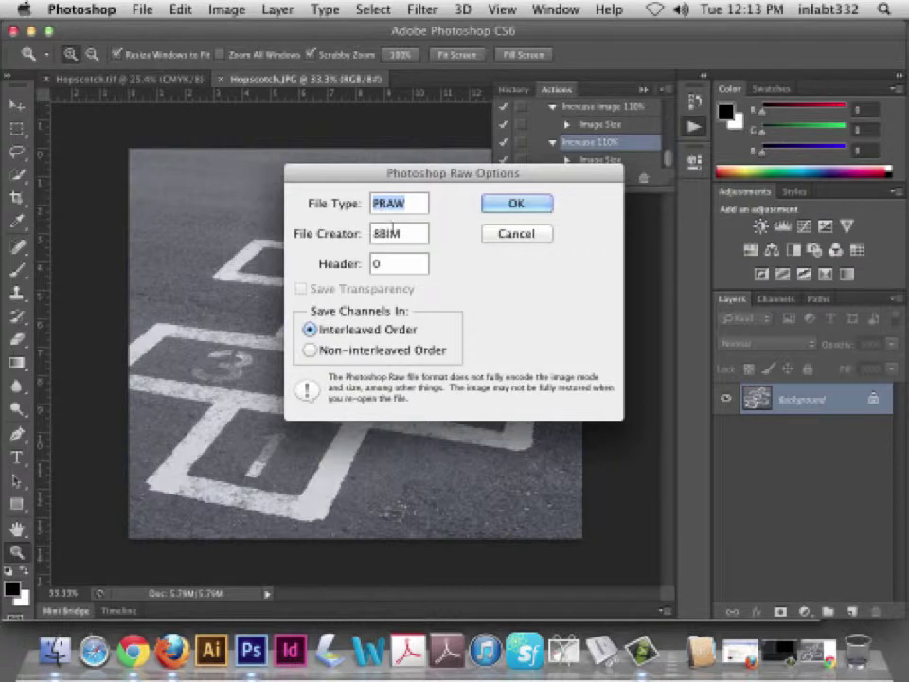
pyautogui.click(516, 202)
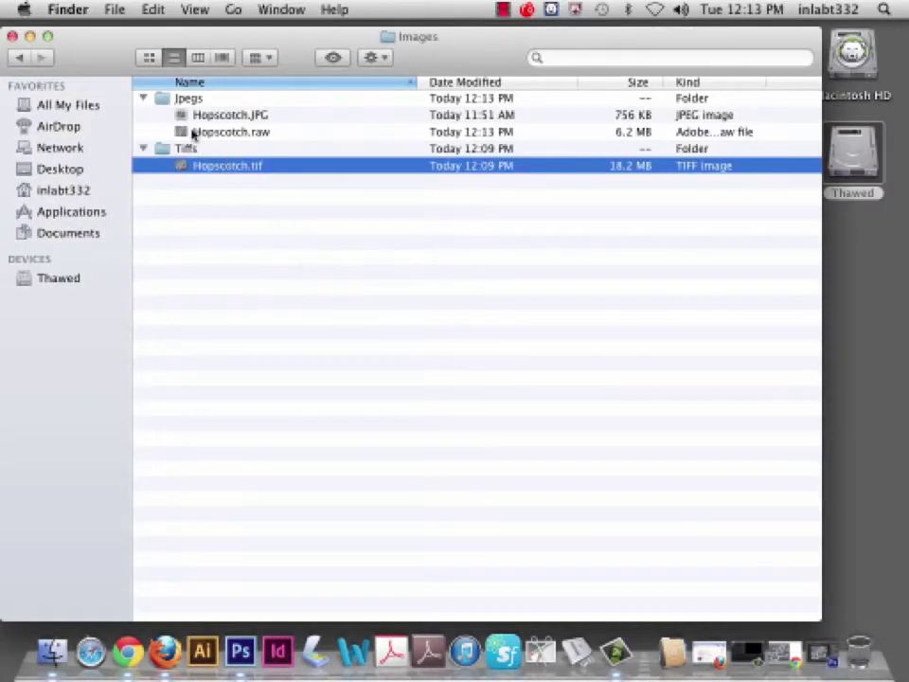
# Bring up Hopscotch.raw in Photoshop and close both it and the Hopscotch.tif document
pyautogui.doubleClick(192, 132)
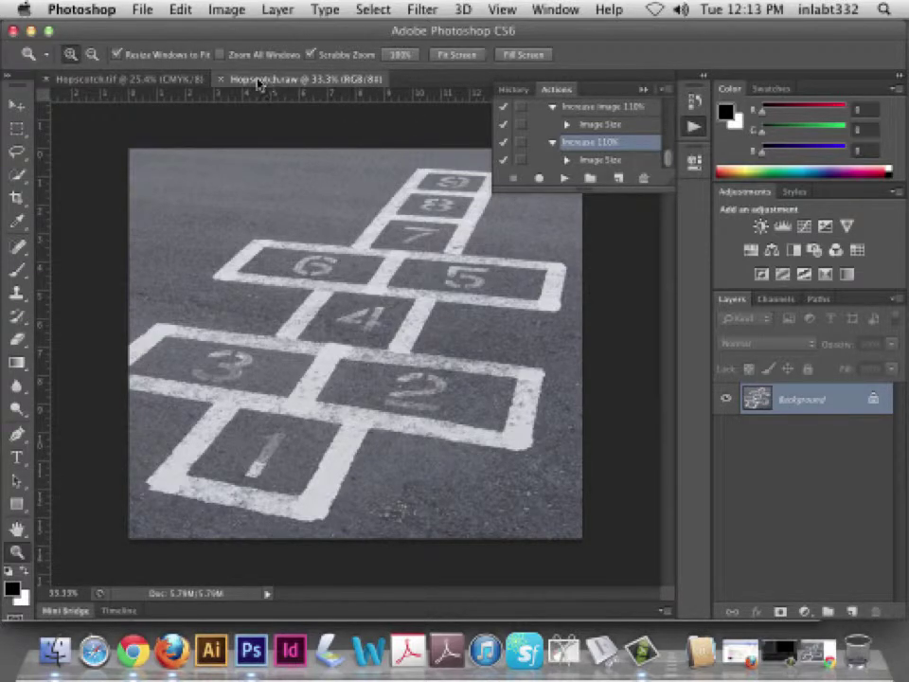
pyautogui.click(220, 79)
pyautogui.click(44, 79)
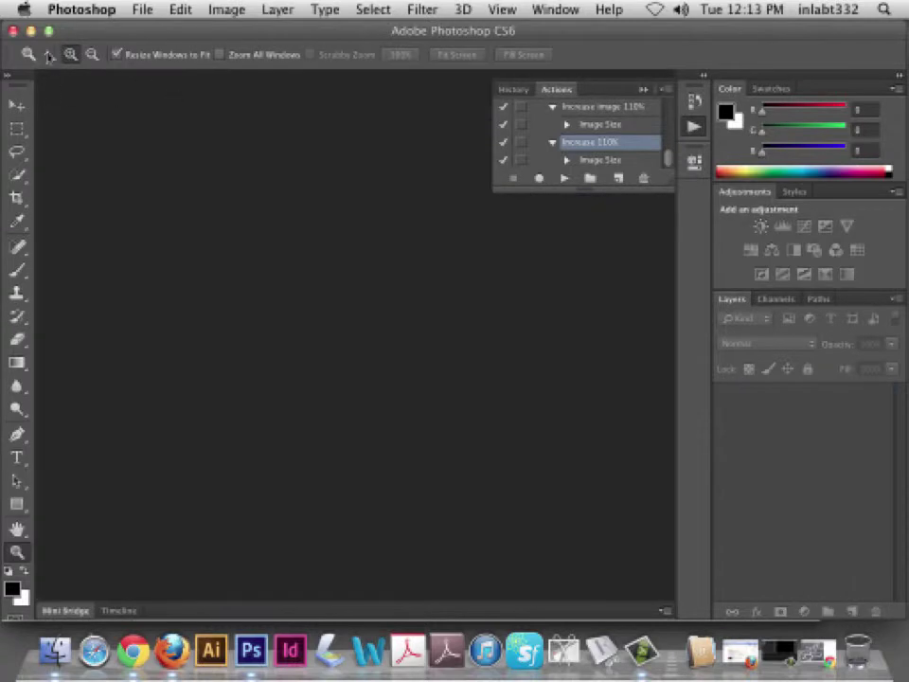
# Open Hopscotch.raw from the Jpegs folder in Photoshop at 1532 × 1320 pixels with 3 interleaved channels, 8-bit depth and header size 0
pyautogui.click(13, 31)
pyautogui.click(233, 214)
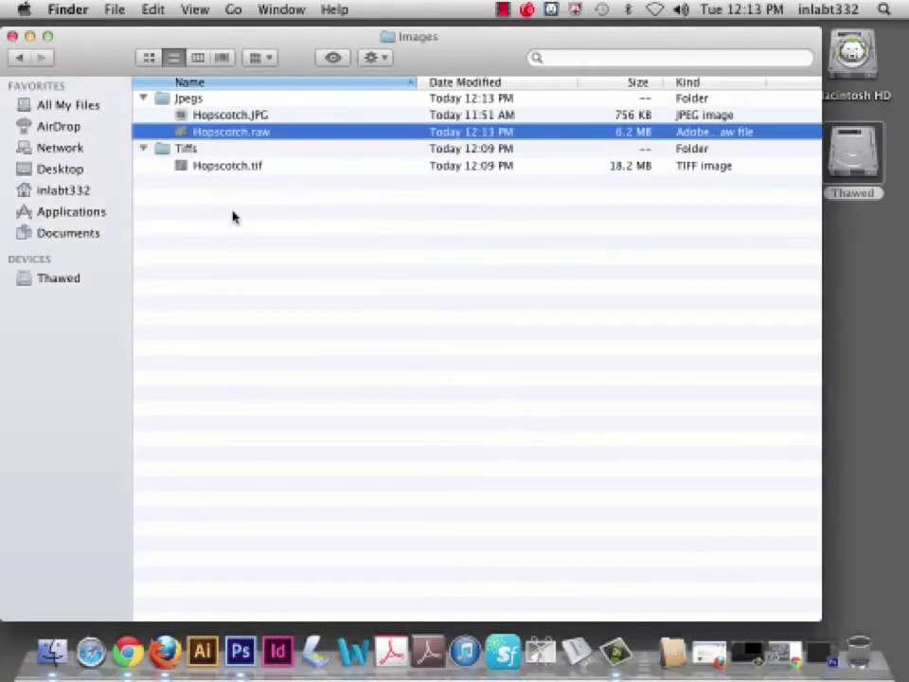
pyautogui.doubleClick(247, 132)
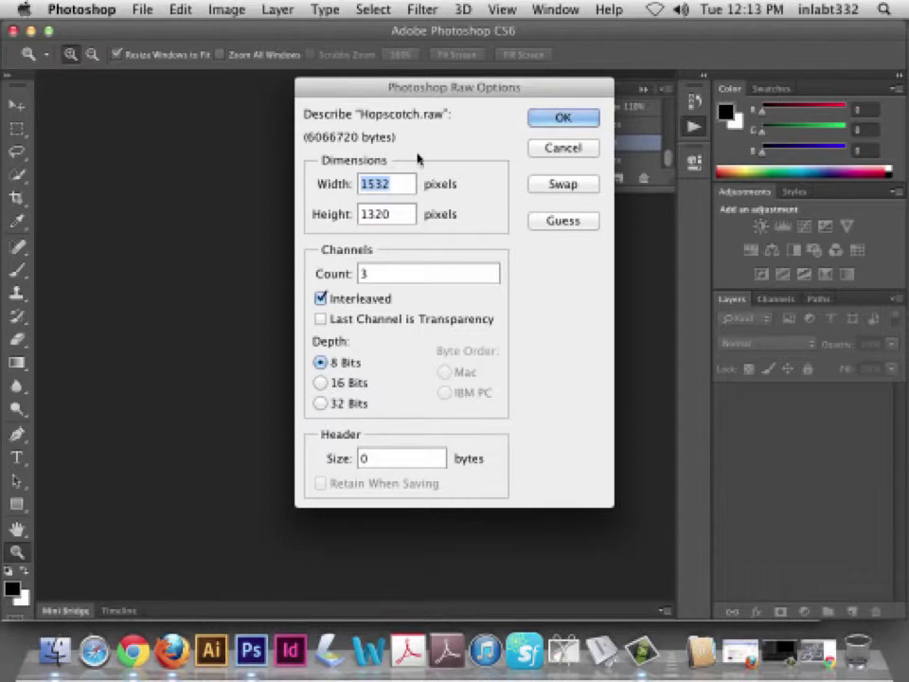
pyautogui.click(575, 123)
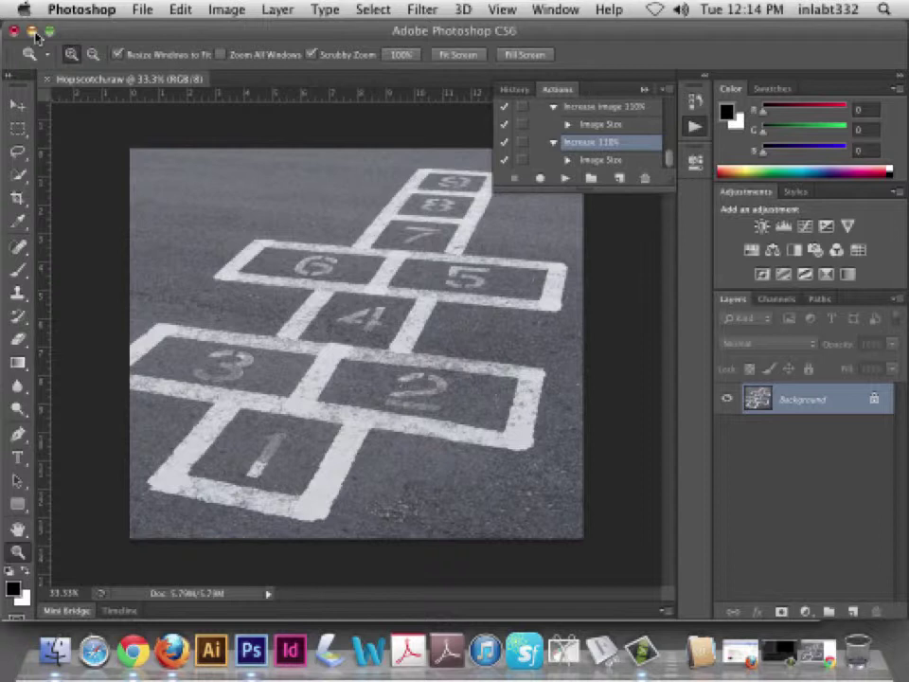
pyautogui.click(141, 9)
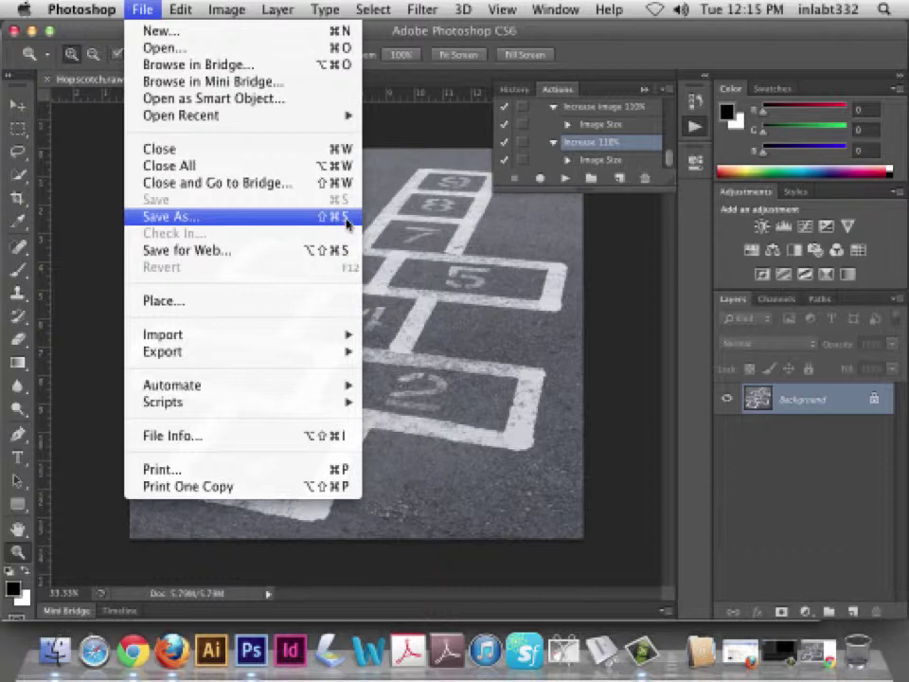
pyautogui.moveTo(214, 9)
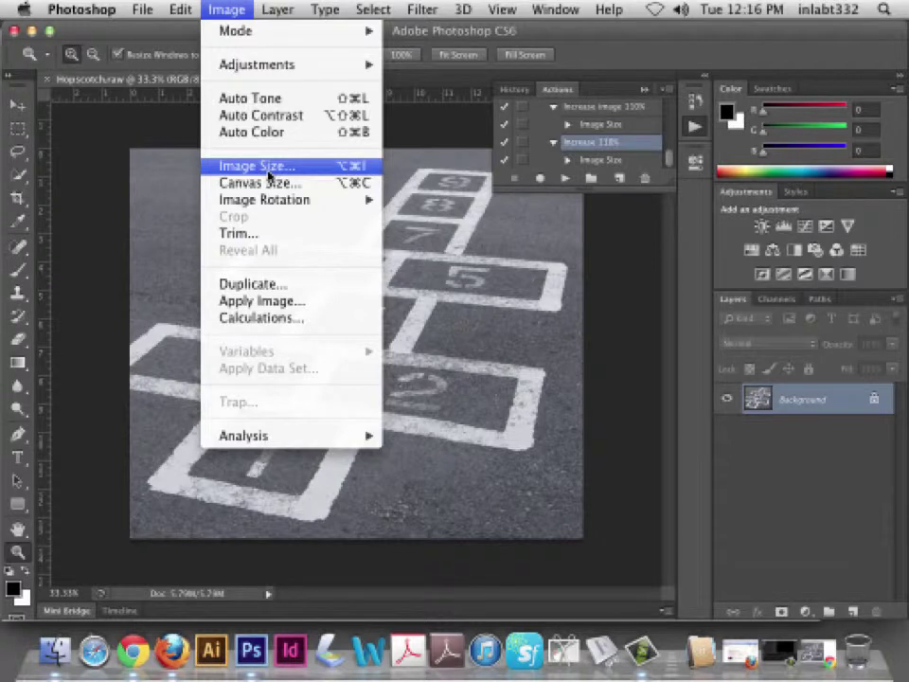
pyautogui.click(660, 70)
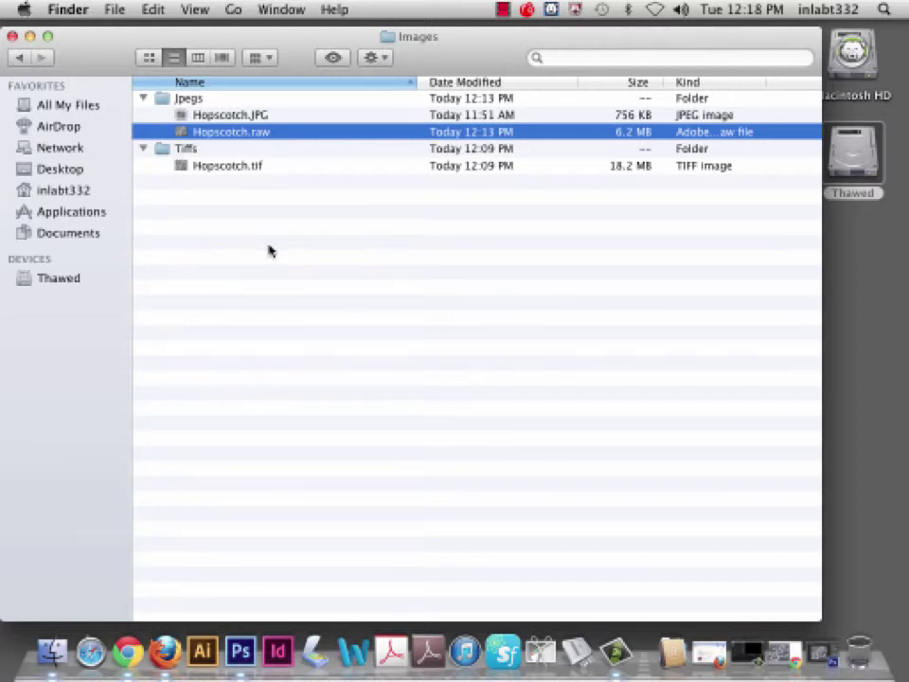
pyautogui.click(782, 654)
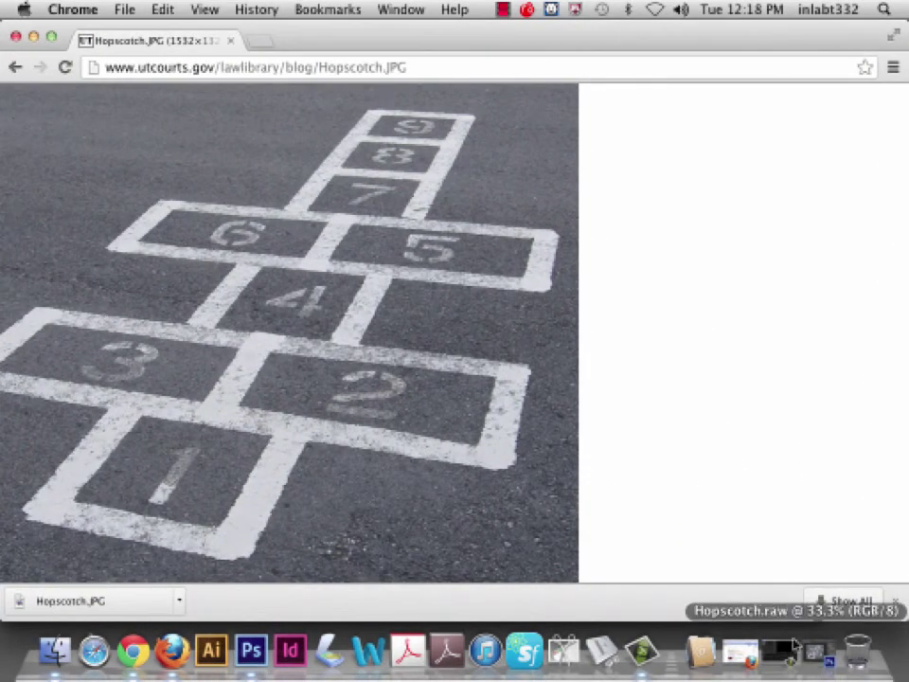
pyautogui.click(782, 654)
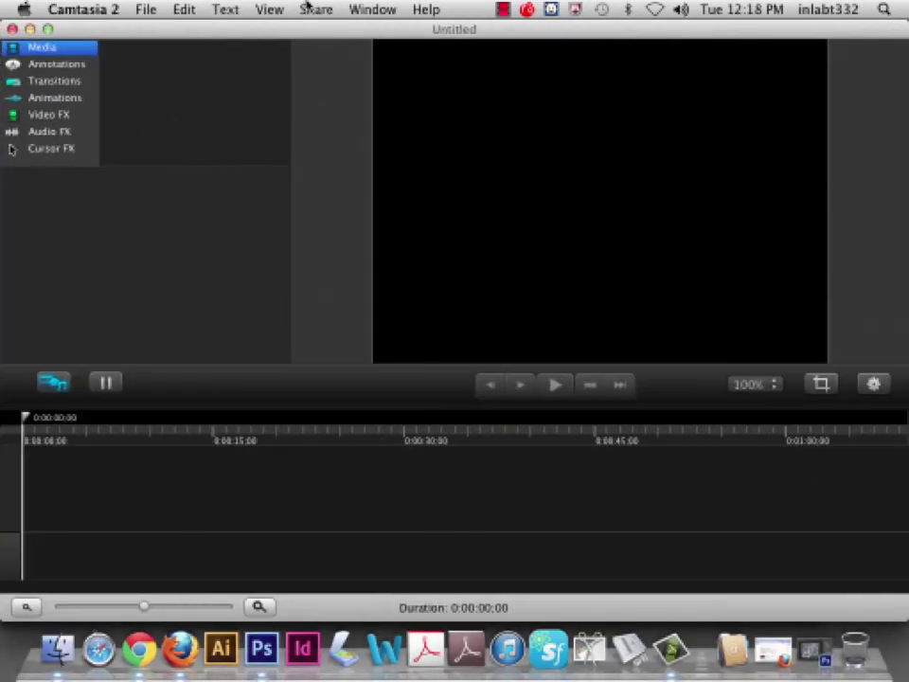
pyautogui.click(147, 8)
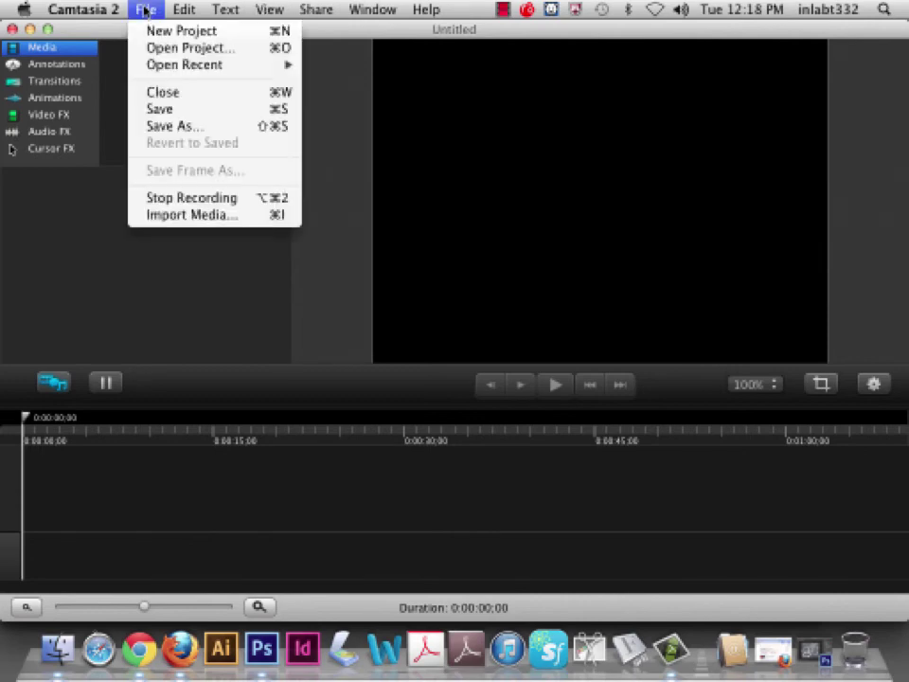